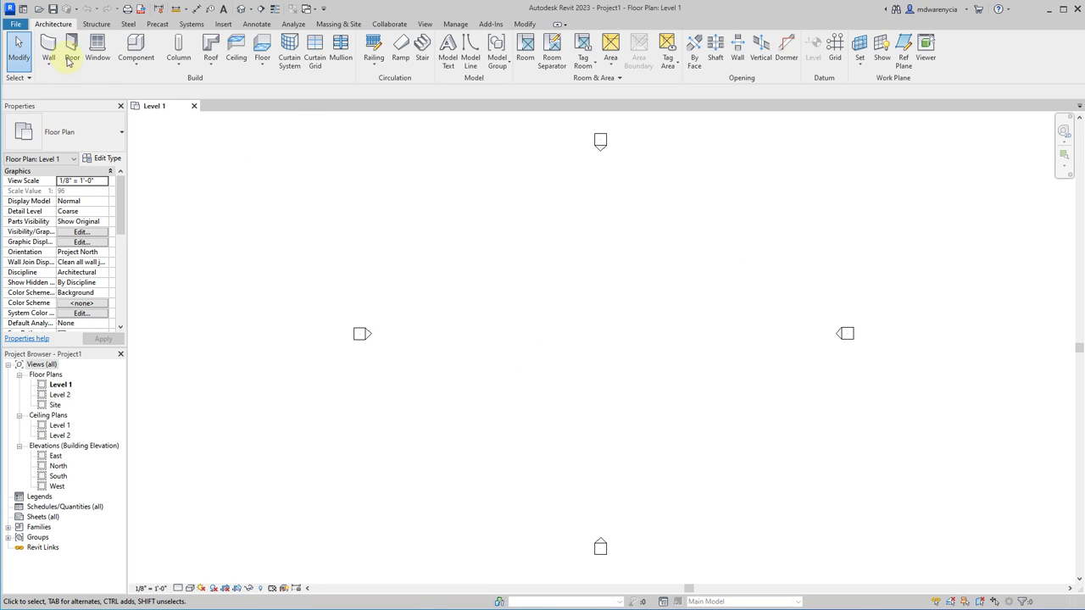
- Draw a straight vertical Generic - 8" wall about 22 feet long on Level 1
{"action": "scroll", "coordinate": [508, 360], "scroll_direction": "up", "scroll_amount": 2}
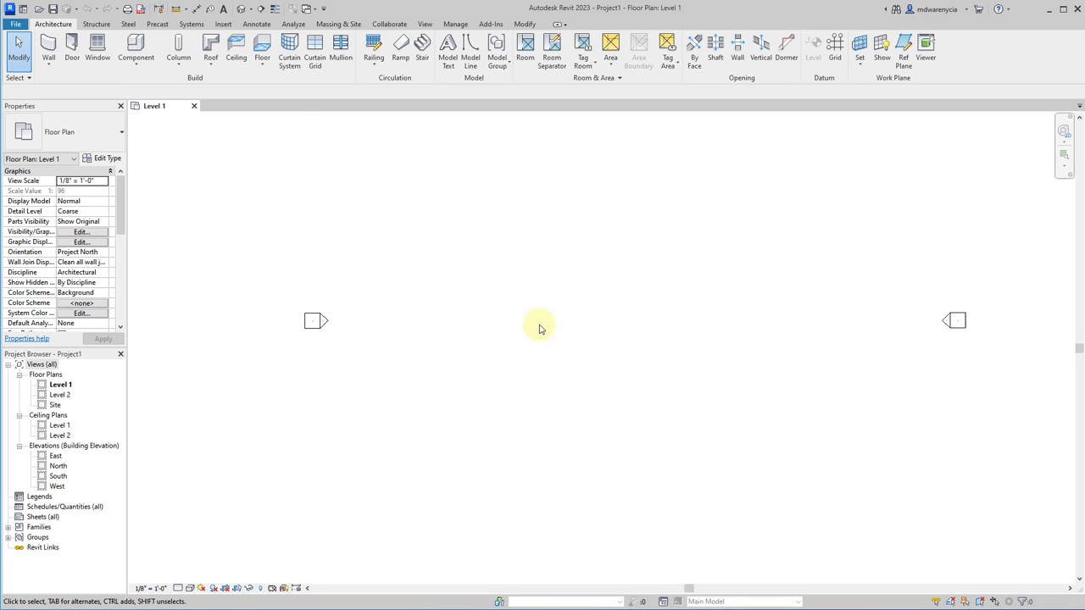
{"action": "scroll", "coordinate": [623, 307], "scroll_direction": "up", "scroll_amount": 2}
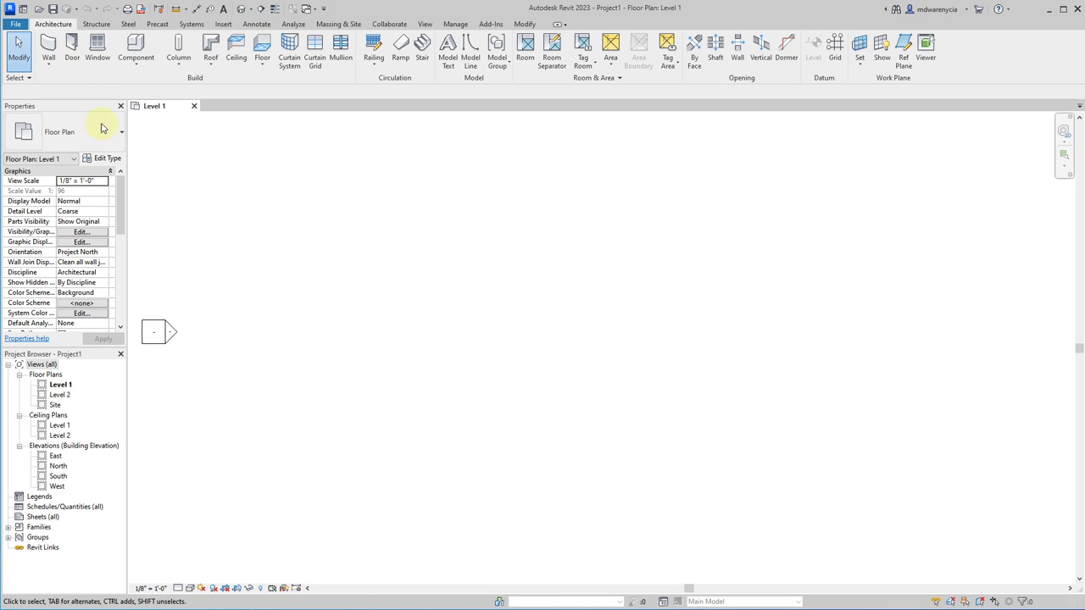
{"action": "left_click", "coordinate": [73, 51]}
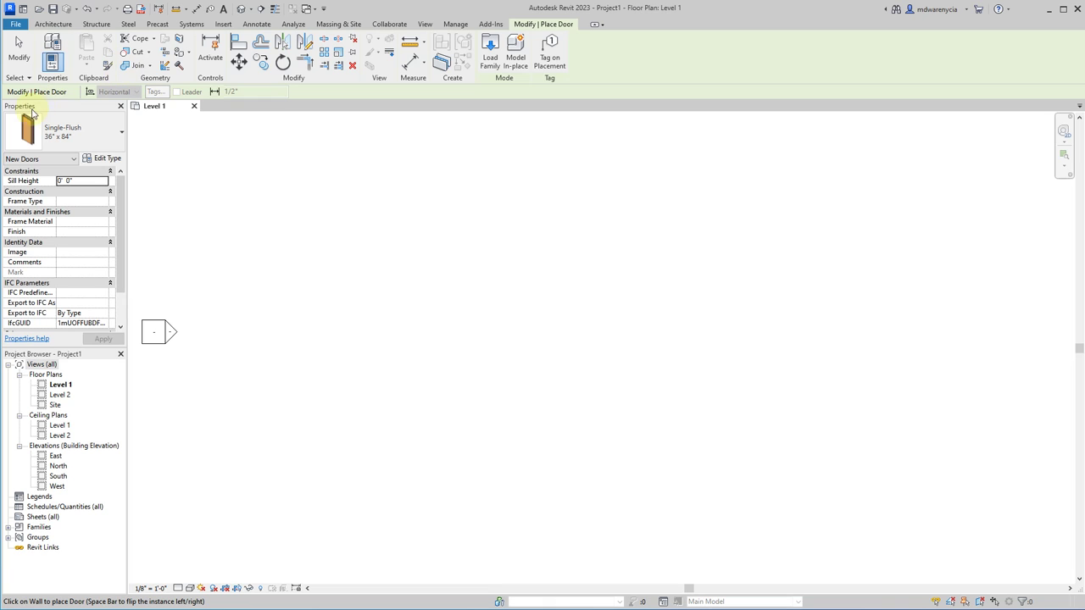
{"action": "left_click", "coordinate": [50, 23]}
{"action": "left_click", "coordinate": [48, 43]}
{"action": "left_click", "coordinate": [511, 256]}
{"action": "left_click", "coordinate": [510, 383]}
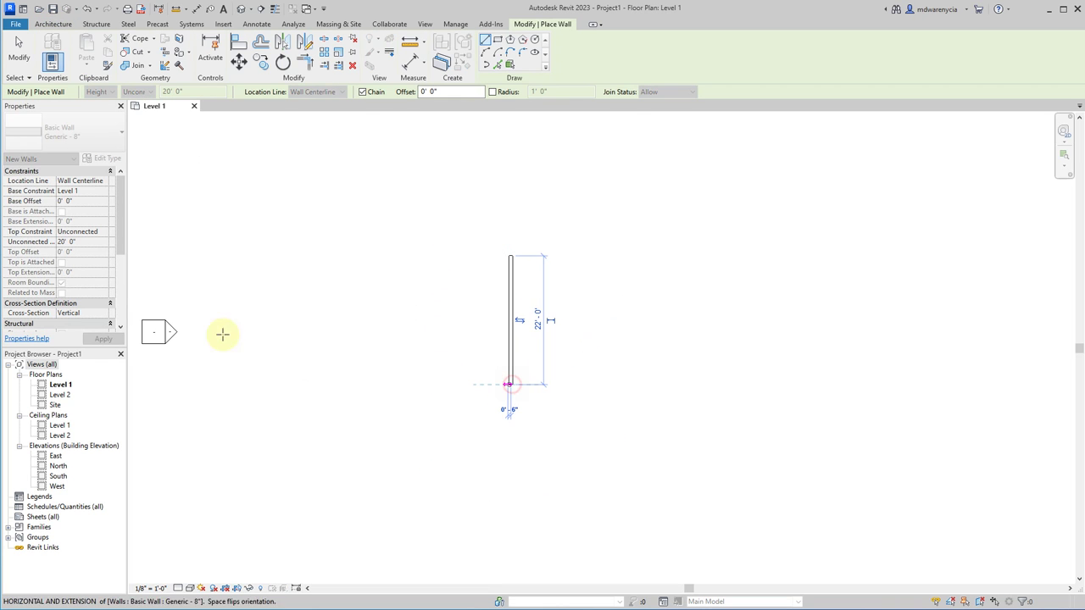
{"action": "left_click", "coordinate": [36, 24]}
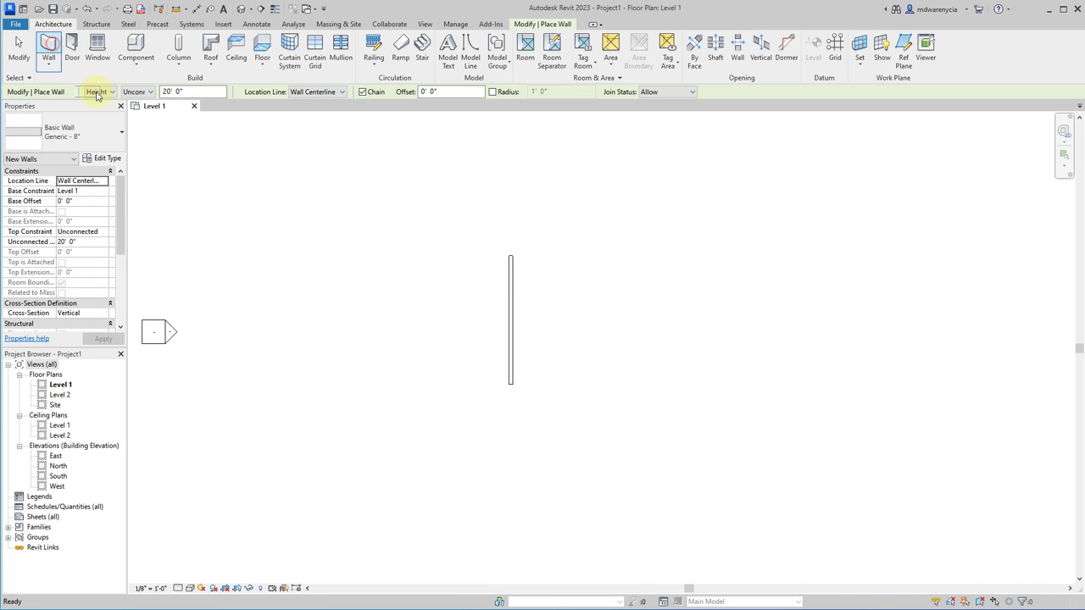
- Place a Single-Flush 36" x 84" door in the wall
{"action": "left_click", "coordinate": [73, 45]}
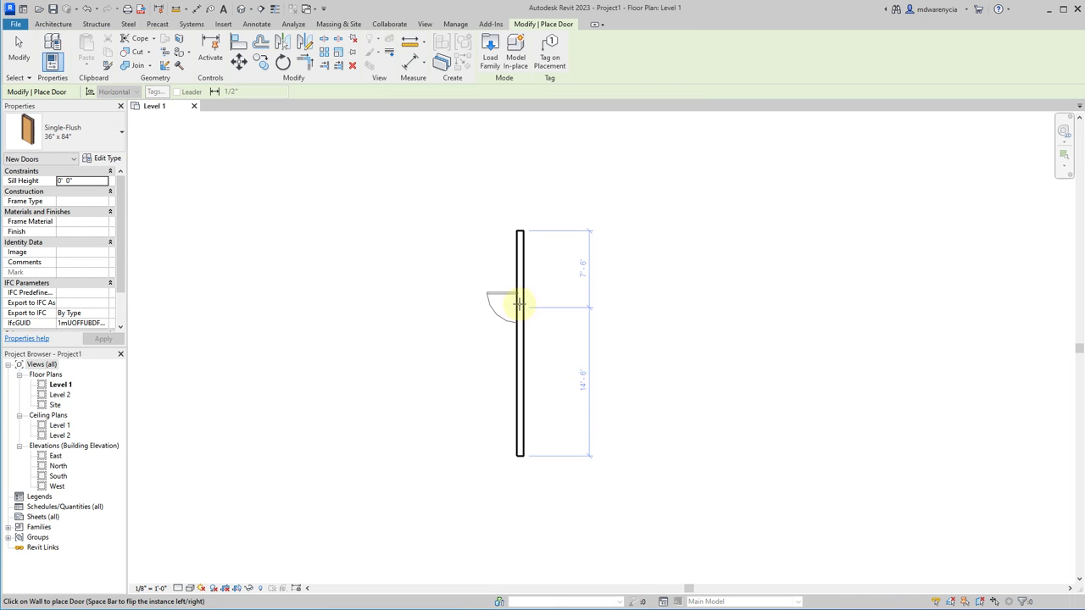
{"action": "left_click", "coordinate": [516, 315]}
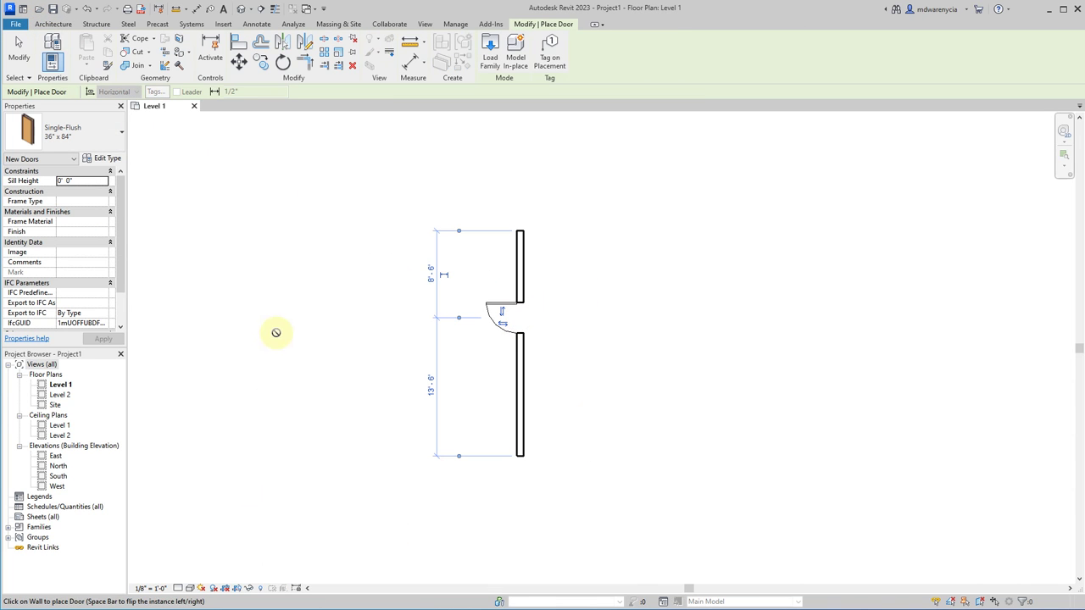
{"action": "key", "text": "Escape"}
{"action": "key", "text": "Escape"}
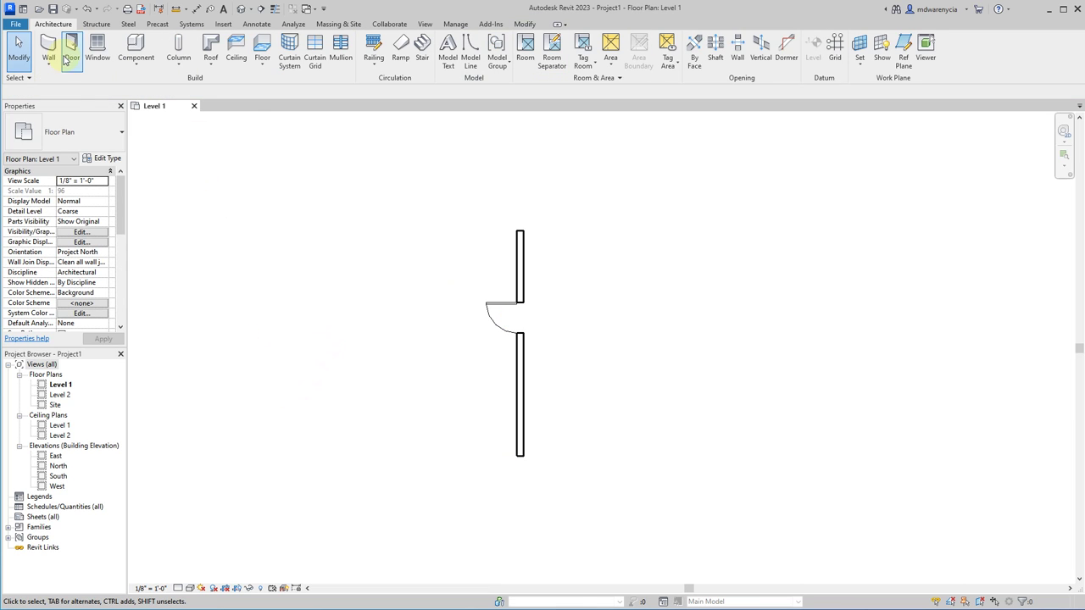
- Place a fixed 36" x 48" window in the wall above the door
{"action": "left_click", "coordinate": [105, 40]}
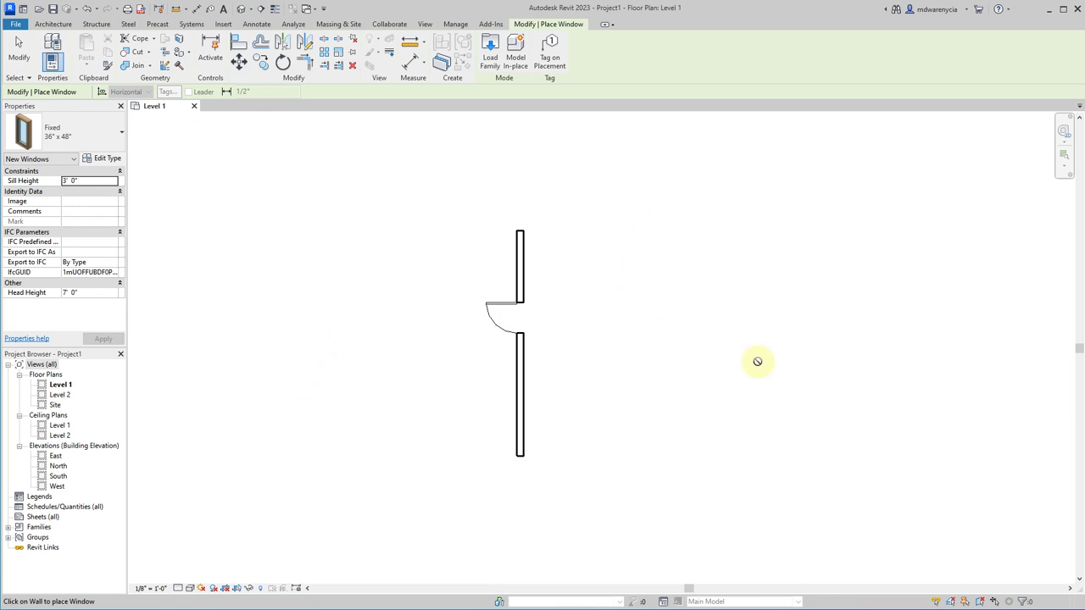
{"action": "left_click", "coordinate": [512, 267]}
{"action": "key", "text": "Escape"}
{"action": "key", "text": "Escape"}
{"action": "scroll", "coordinate": [500, 305], "scroll_direction": "up", "scroll_amount": 3}
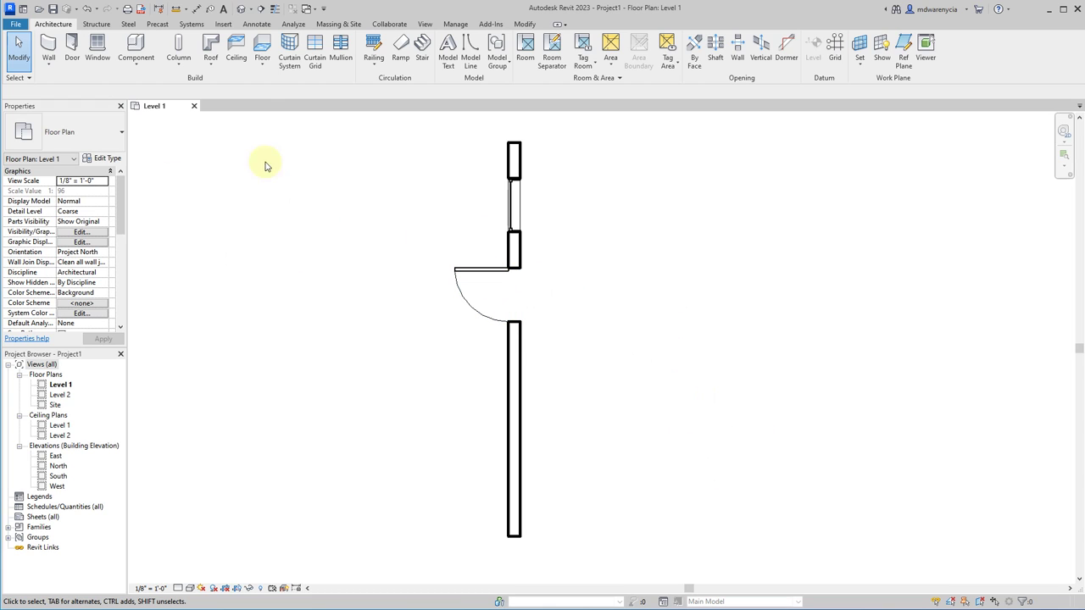
{"action": "left_click", "coordinate": [260, 44]}
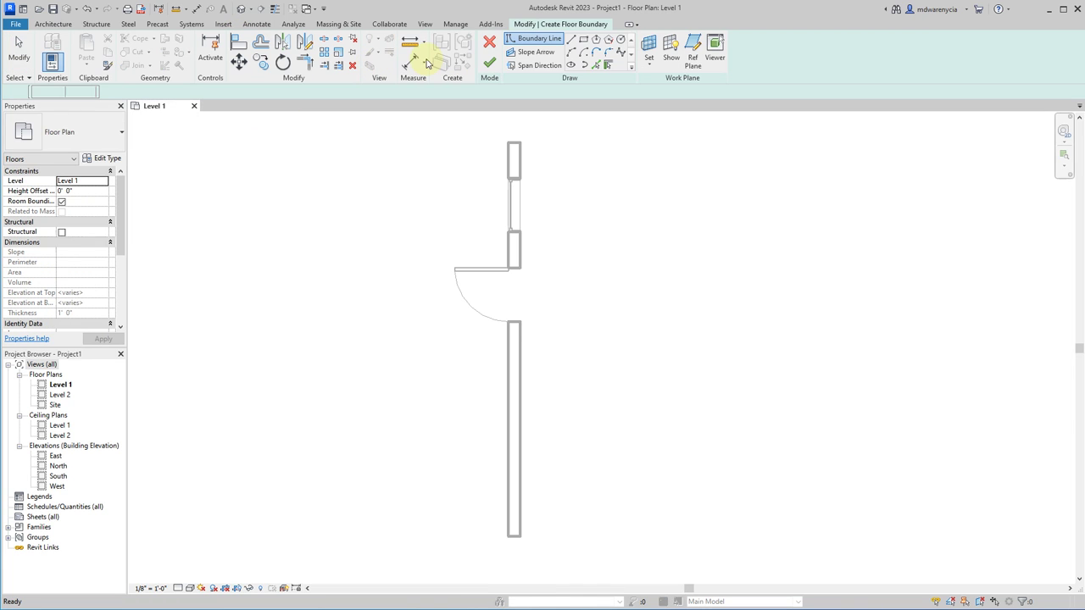
- Create a rectangular Generic 12" floor from the wall top to the bottom-right corner
{"action": "left_click", "coordinate": [583, 39]}
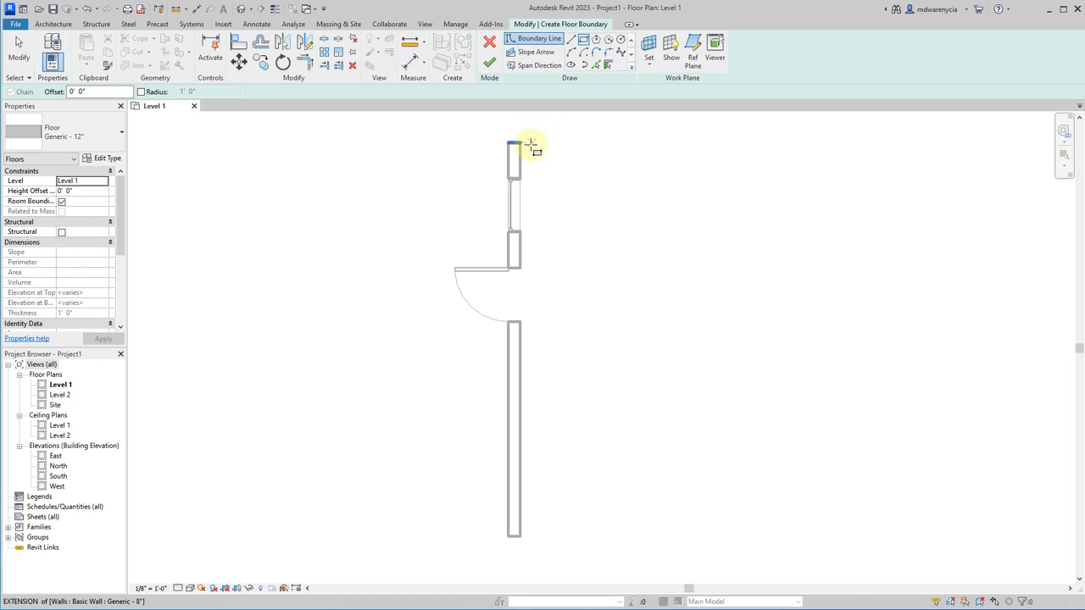
{"action": "left_click", "coordinate": [519, 141]}
{"action": "left_click", "coordinate": [715, 535]}
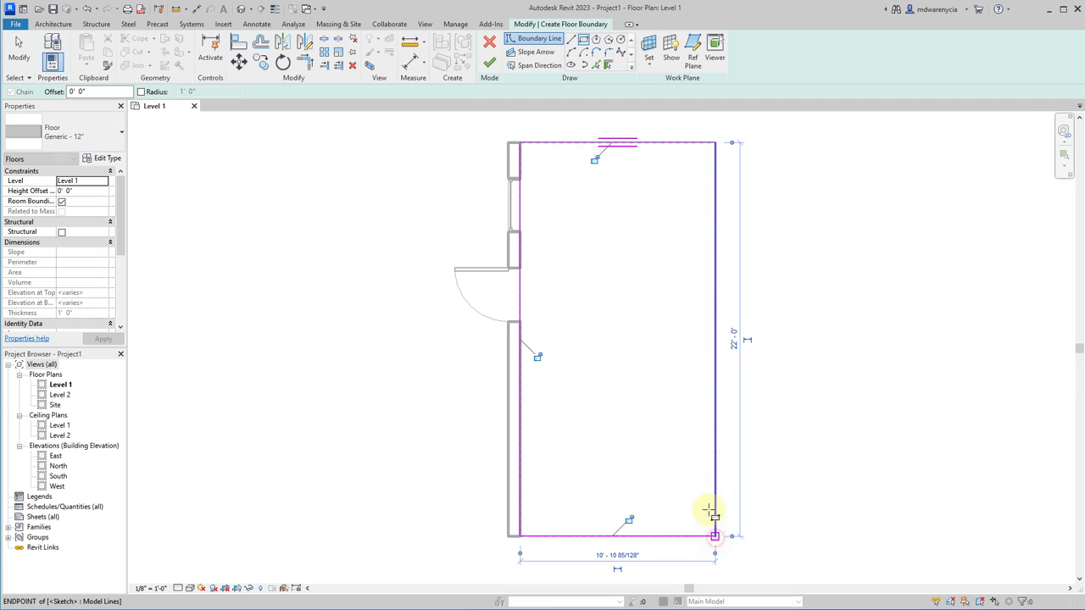
{"action": "left_click", "coordinate": [490, 66]}
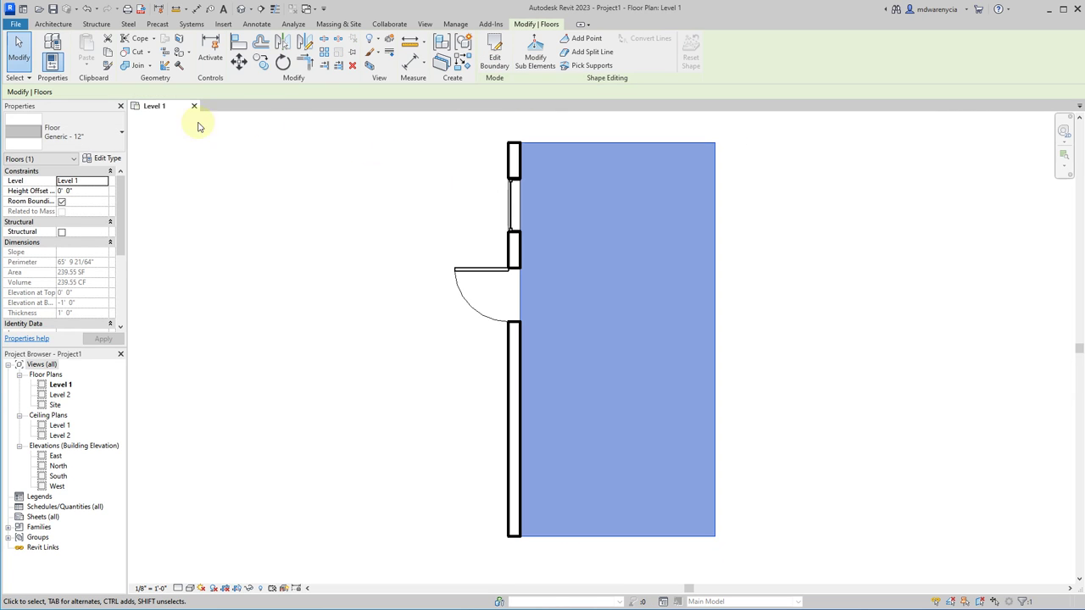
{"action": "left_click", "coordinate": [52, 23]}
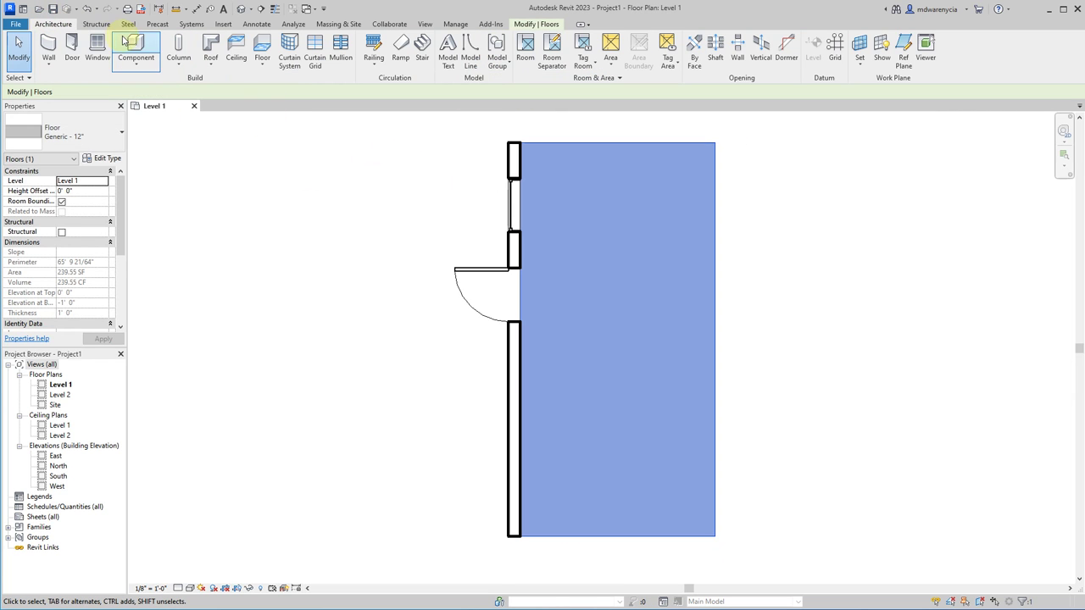
- Sketch a matching rectangular 2' x 4' ACT ceiling over the room
{"action": "left_click", "coordinate": [211, 51]}
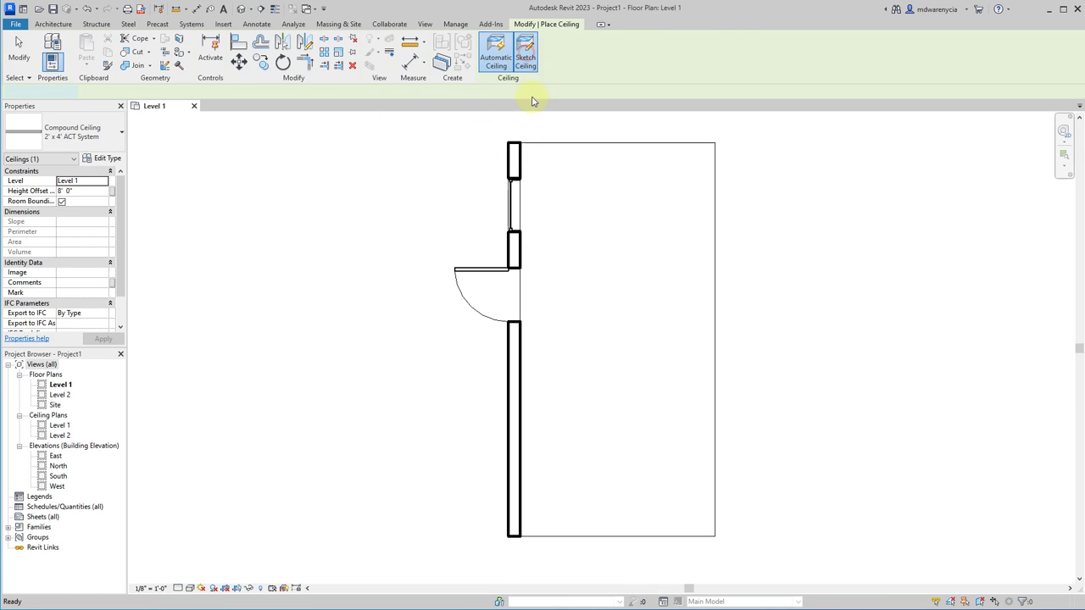
{"action": "left_click", "coordinate": [525, 57]}
{"action": "left_click", "coordinate": [585, 42]}
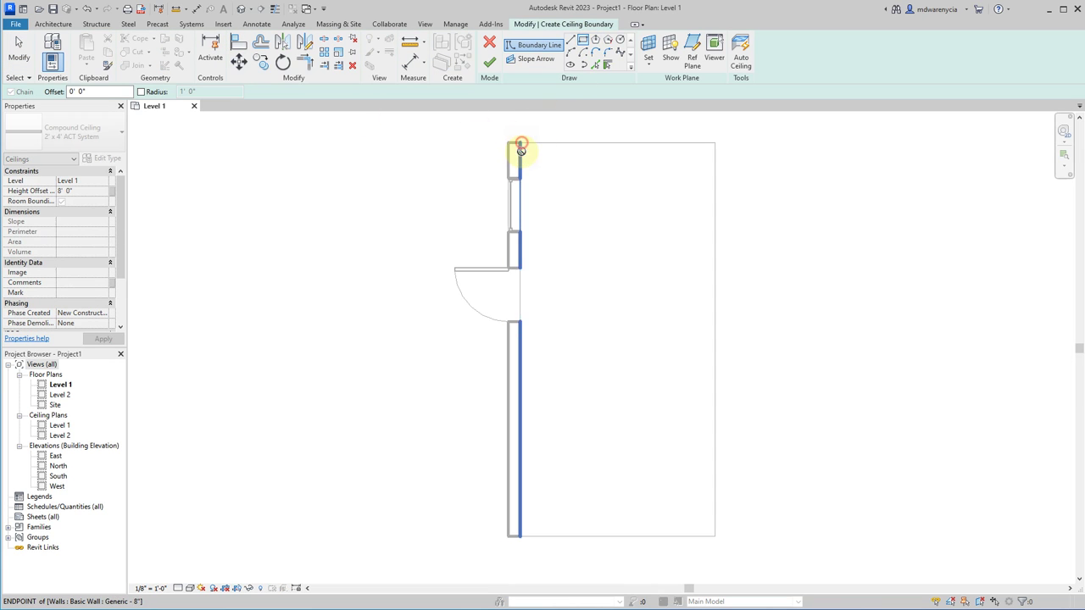
{"action": "left_click", "coordinate": [518, 142]}
{"action": "left_click", "coordinate": [719, 537]}
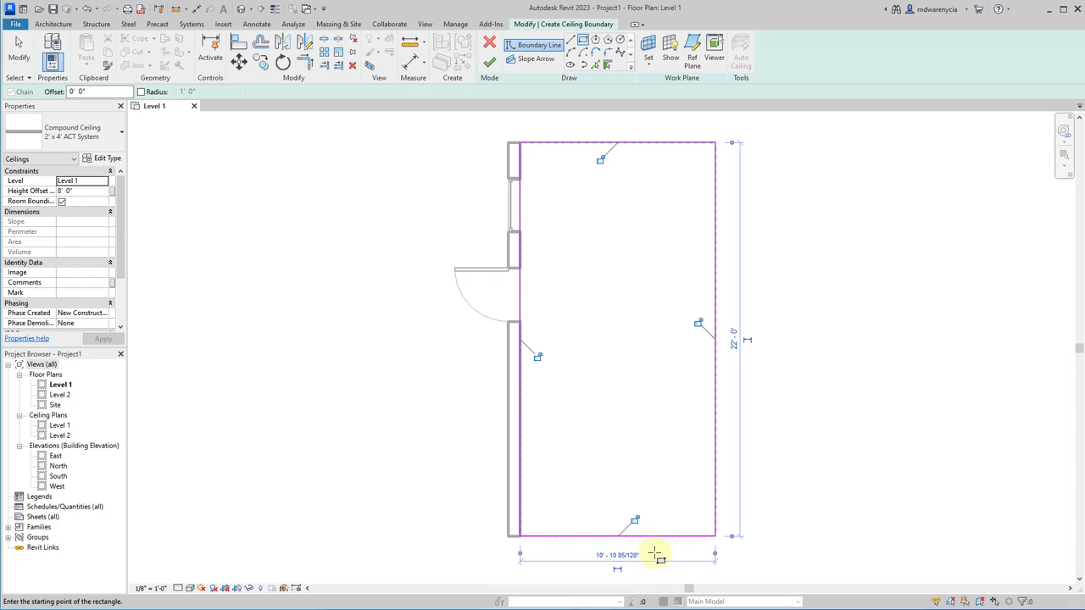
{"action": "left_click", "coordinate": [488, 68]}
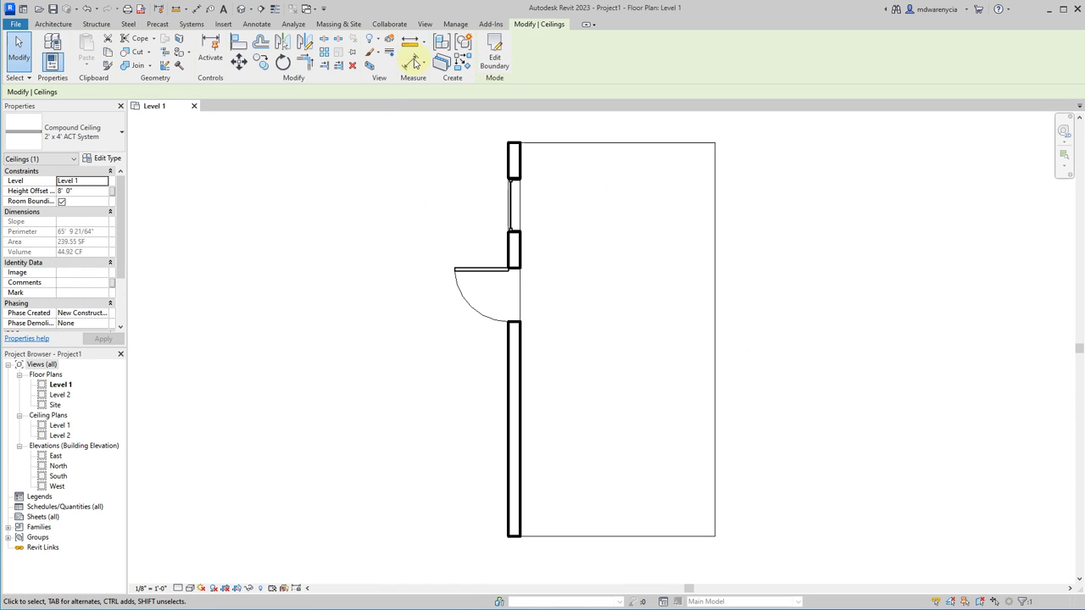
{"action": "key", "text": "Escape"}
{"action": "left_click", "coordinate": [425, 24]}
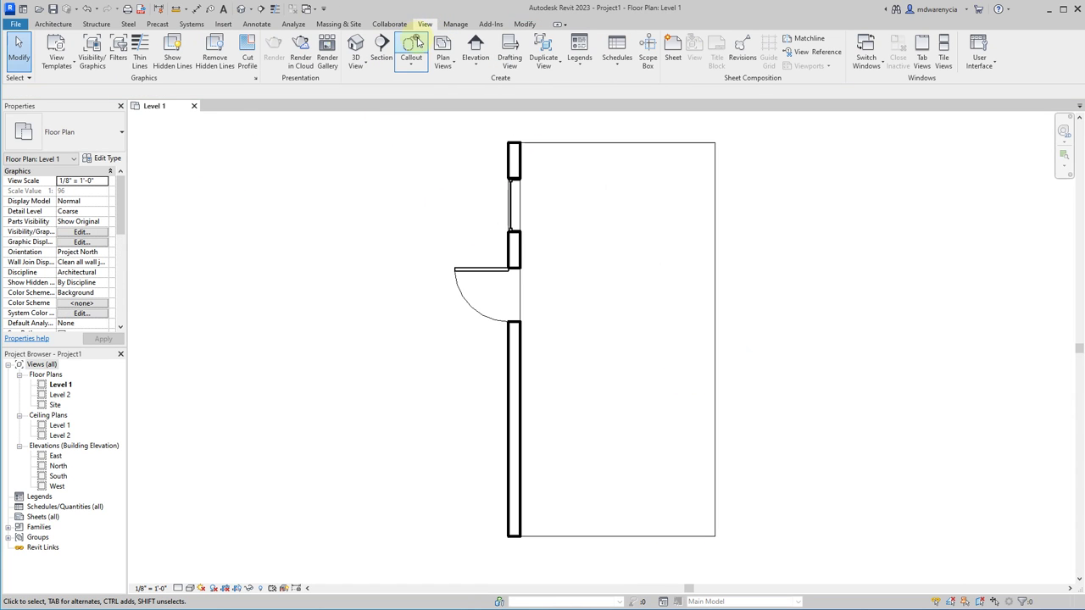
- Tile a new isometric 3D view beside the Level 1 plan, panned to show the room
{"action": "left_click", "coordinate": [356, 47]}
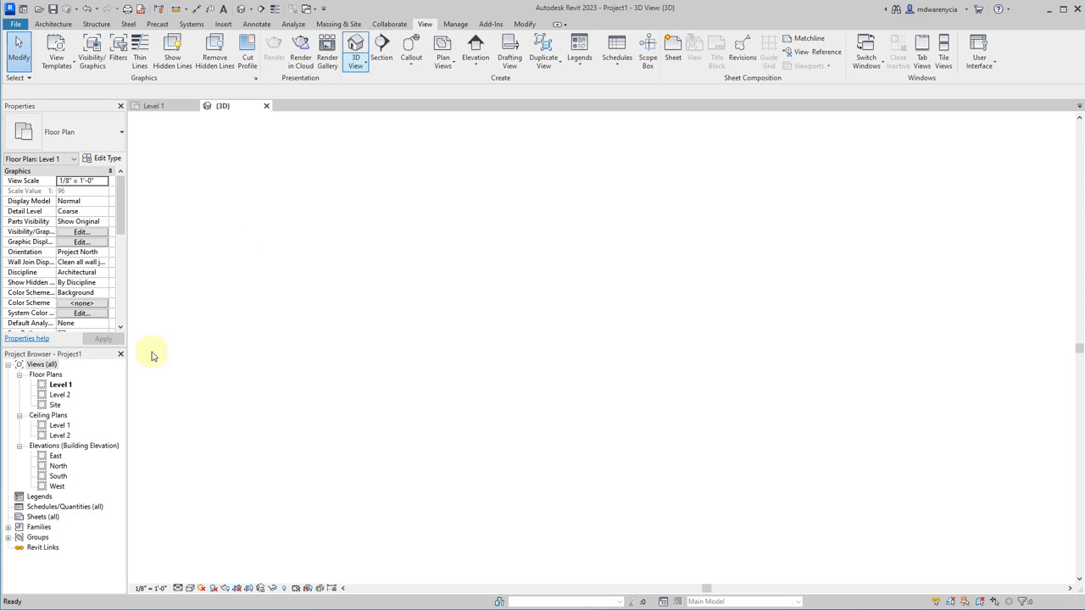
{"action": "left_click", "coordinate": [943, 55]}
{"action": "scroll", "coordinate": [486, 279], "scroll_direction": "up", "scroll_amount": 5}
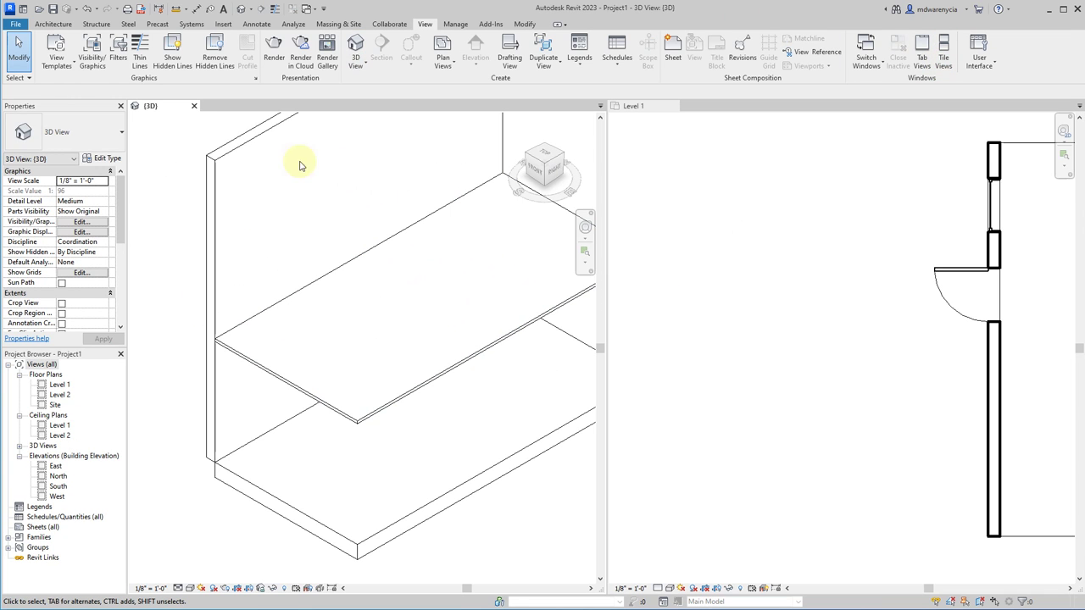
{"action": "middle_click_drag", "start_coordinate": [243, 158], "coordinate": [658, 322], "text": "shift"}
{"action": "left_click", "coordinate": [883, 351]}
{"action": "middle_click_drag", "start_coordinate": [883, 351], "coordinate": [737, 357]}
{"action": "left_click", "coordinate": [56, 25]}
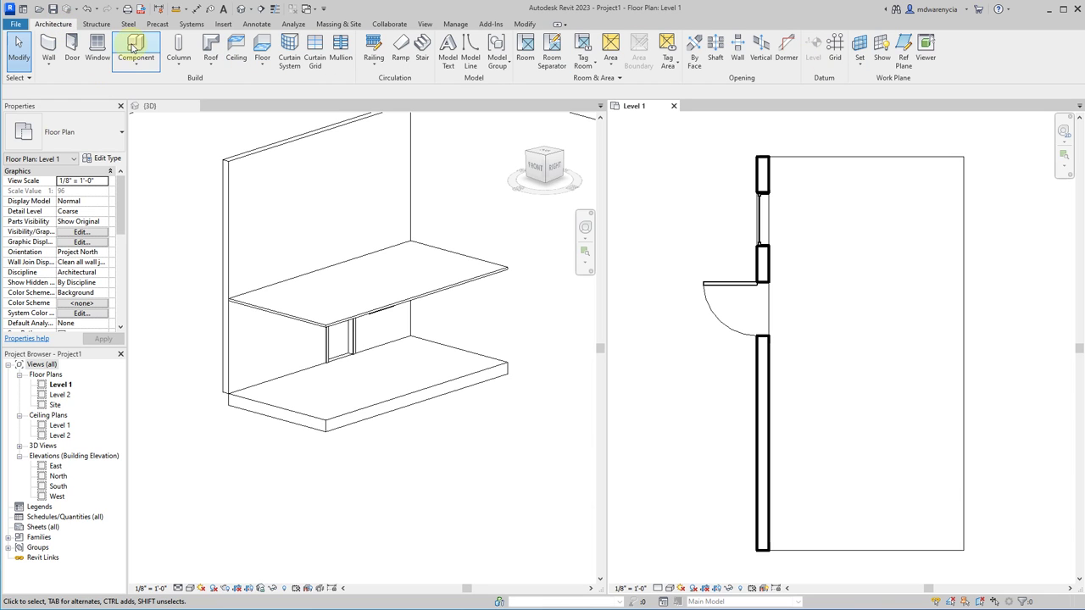
{"action": "left_click", "coordinate": [74, 52]}
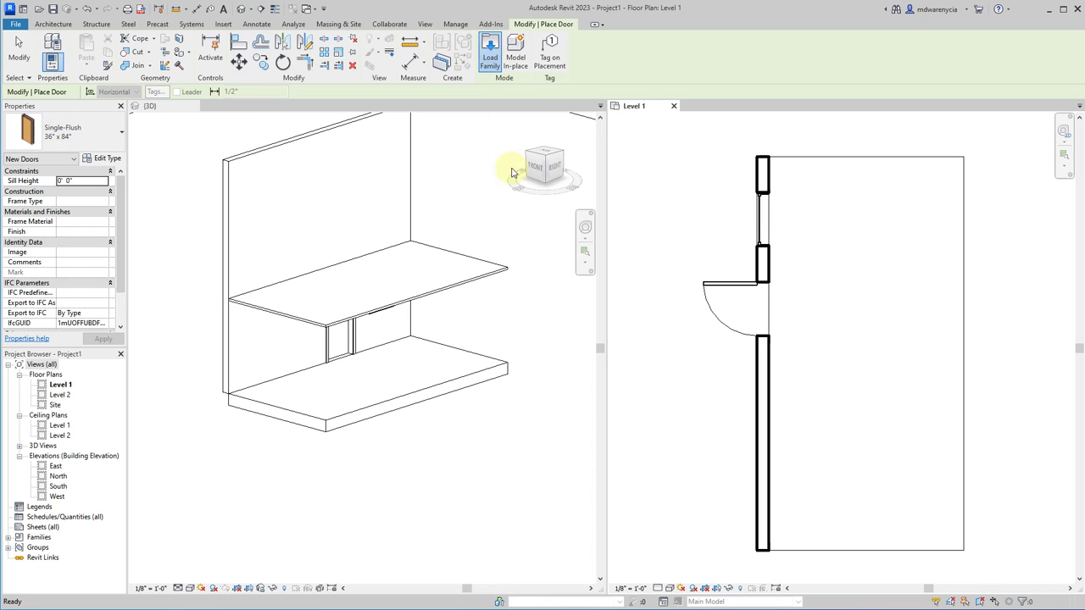
{"action": "left_click", "coordinate": [490, 51]}
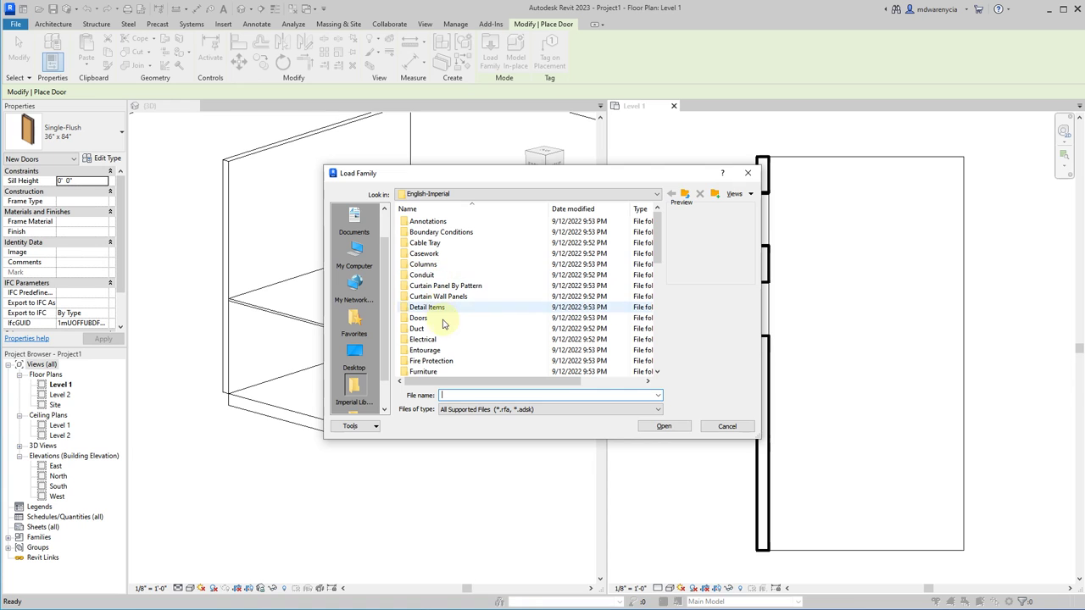
{"action": "double_click", "coordinate": [418, 318]}
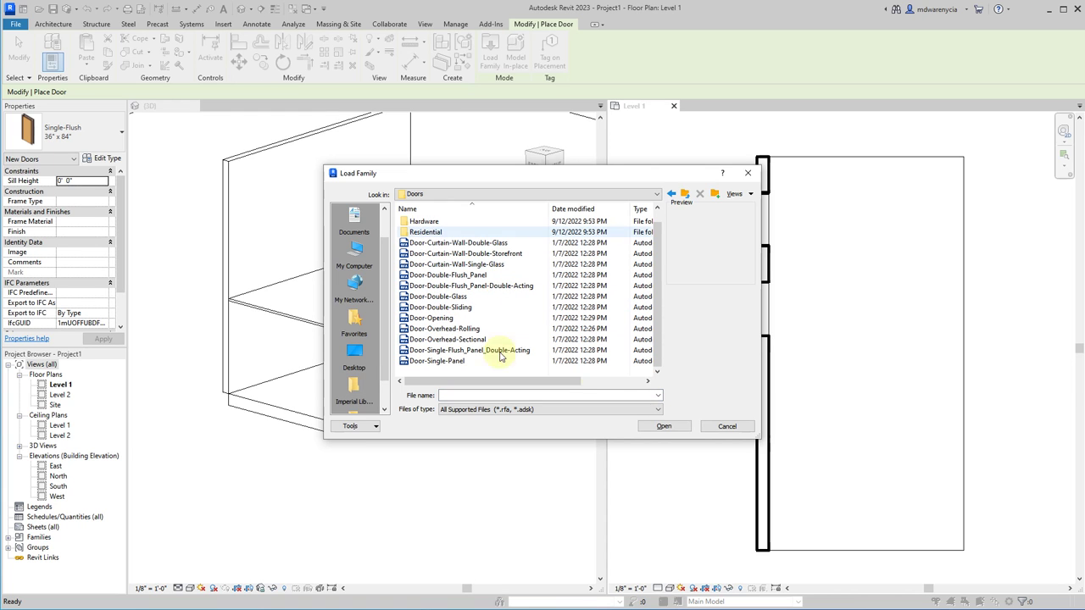
{"action": "left_click", "coordinate": [725, 428]}
{"action": "left_click", "coordinate": [53, 23]}
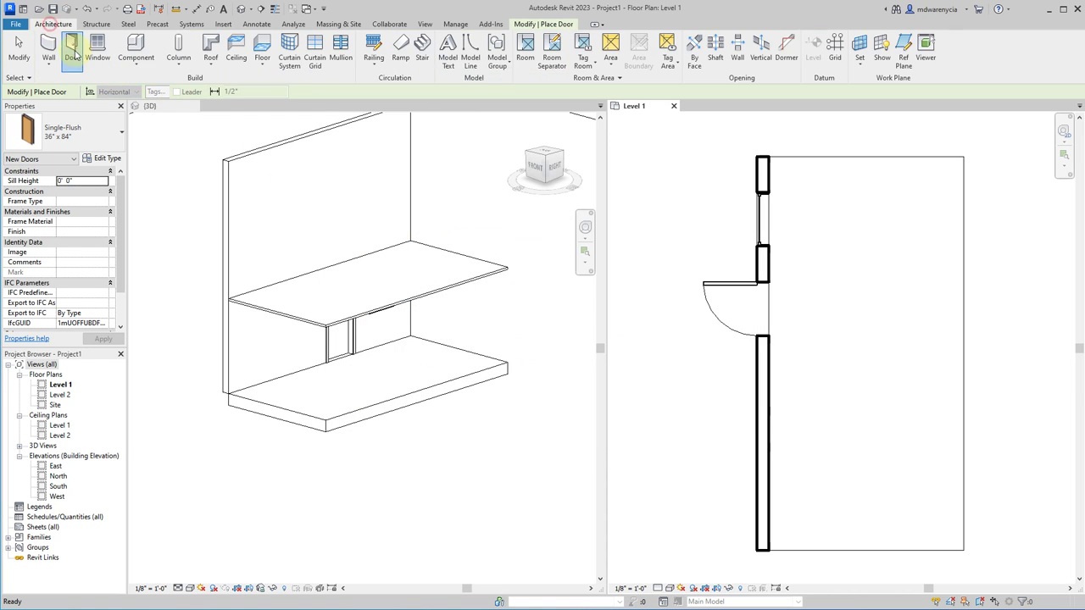
{"action": "left_click", "coordinate": [98, 49]}
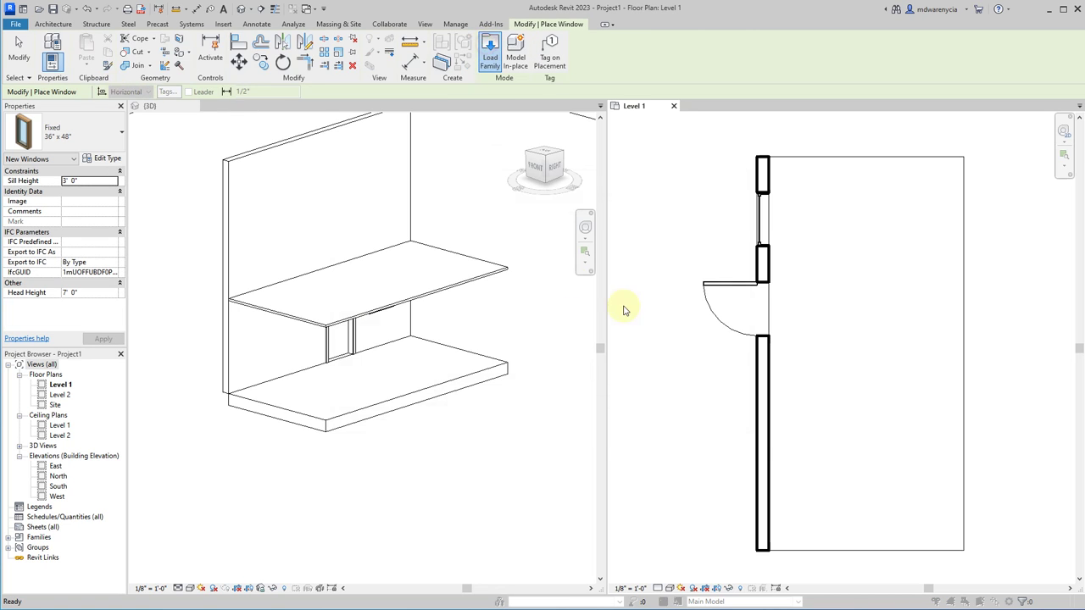
{"action": "scroll", "coordinate": [440, 339], "scroll_direction": "down", "scroll_amount": 8}
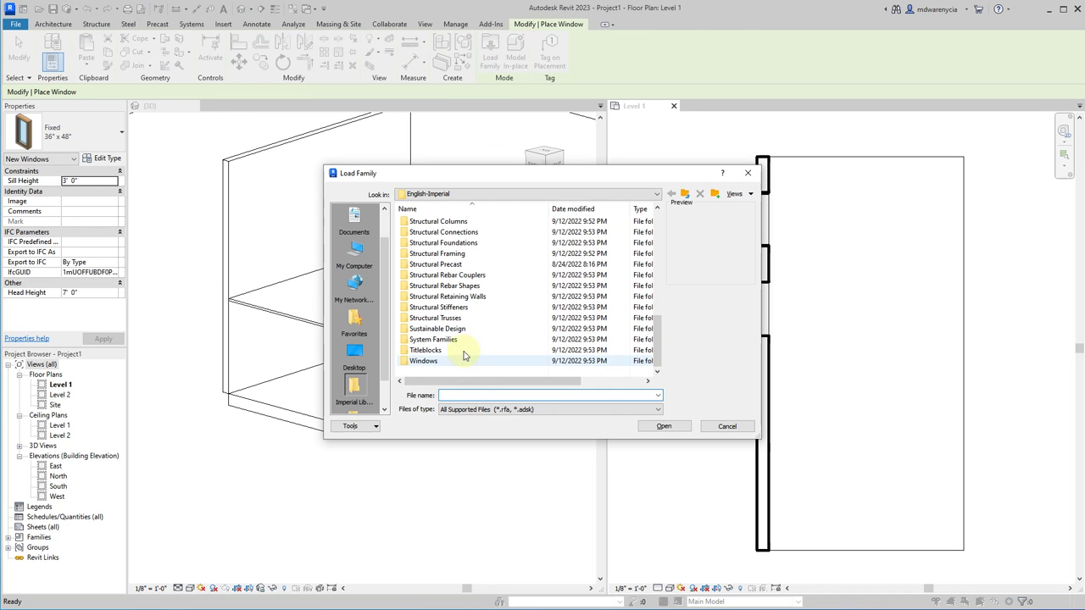
{"action": "double_click", "coordinate": [465, 359]}
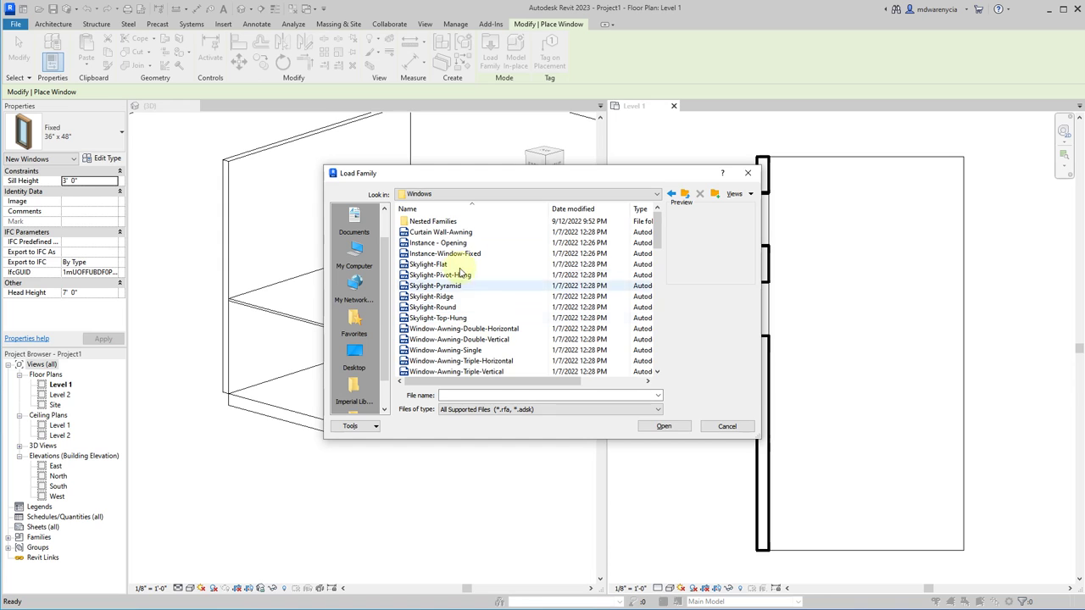
{"action": "left_click", "coordinate": [428, 286]}
{"action": "left_click", "coordinate": [428, 222]}
{"action": "left_click", "coordinate": [433, 234]}
{"action": "left_click", "coordinate": [440, 275]}
{"action": "left_click", "coordinate": [445, 350]}
{"action": "scroll", "coordinate": [497, 365], "scroll_direction": "down", "scroll_amount": 2}
{"action": "left_click", "coordinate": [737, 425]}
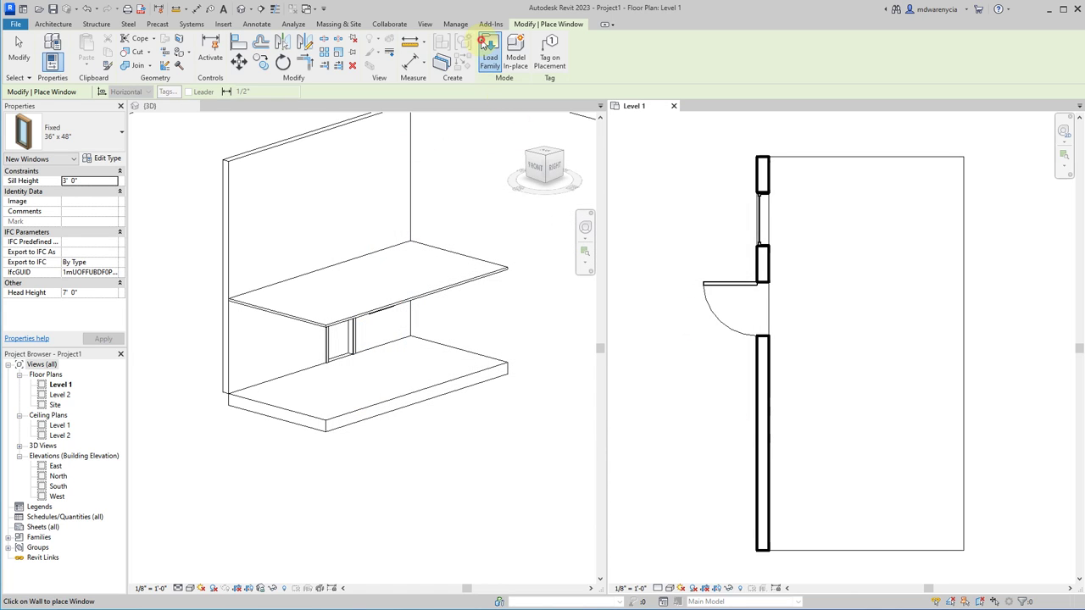
{"action": "left_click", "coordinate": [486, 47]}
{"action": "double_click", "coordinate": [451, 321]}
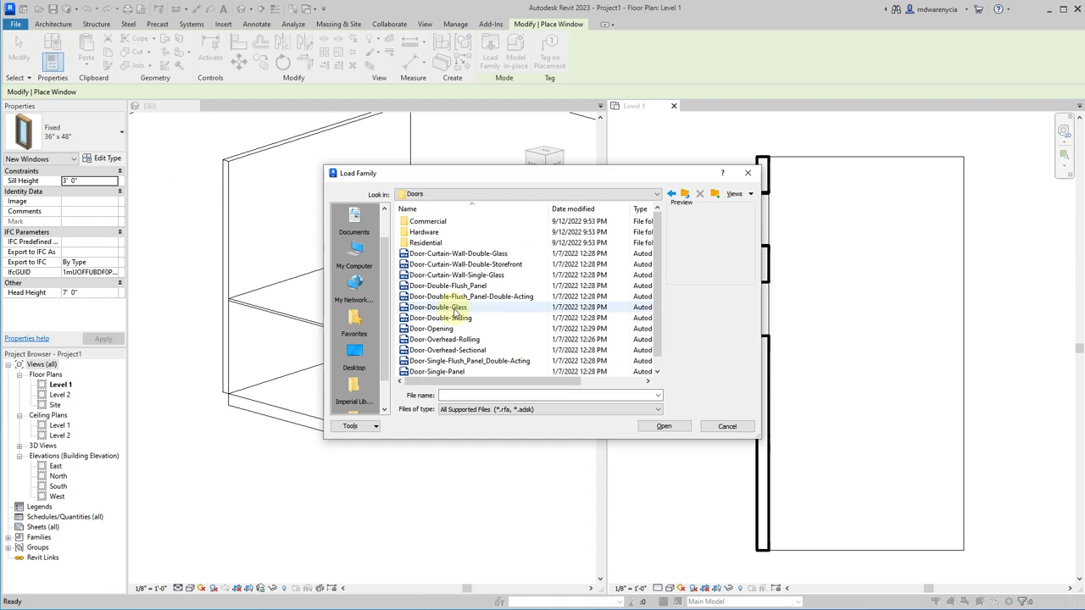
{"action": "scroll", "coordinate": [475, 356], "scroll_direction": "down", "scroll_amount": 1}
{"action": "left_click", "coordinate": [475, 350]}
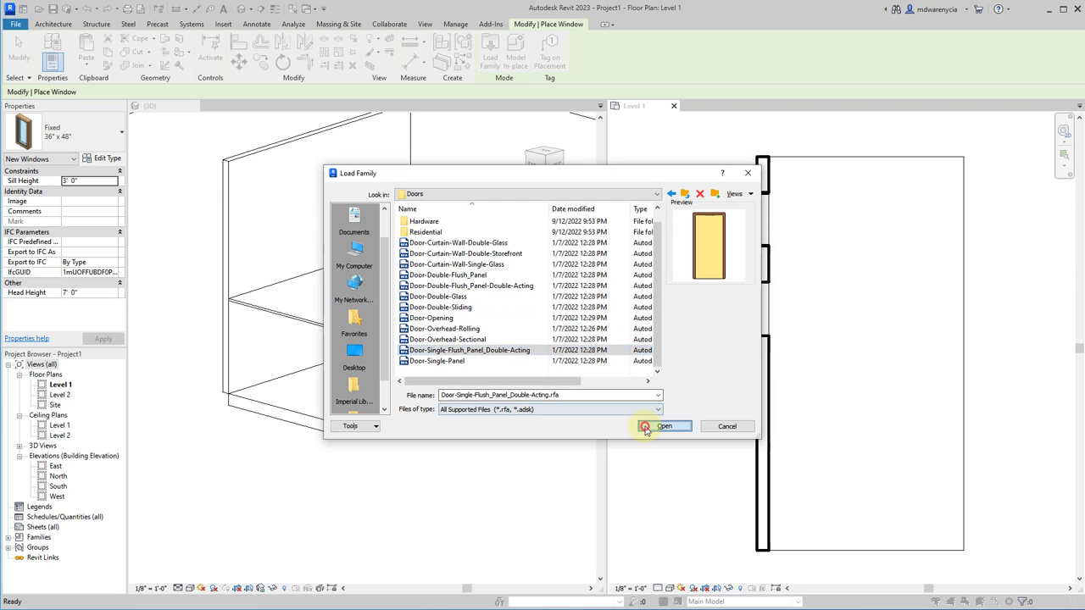
{"action": "left_click", "coordinate": [659, 426]}
{"action": "left_click", "coordinate": [553, 289]}
{"action": "left_click", "coordinate": [557, 337], "text": "shift"}
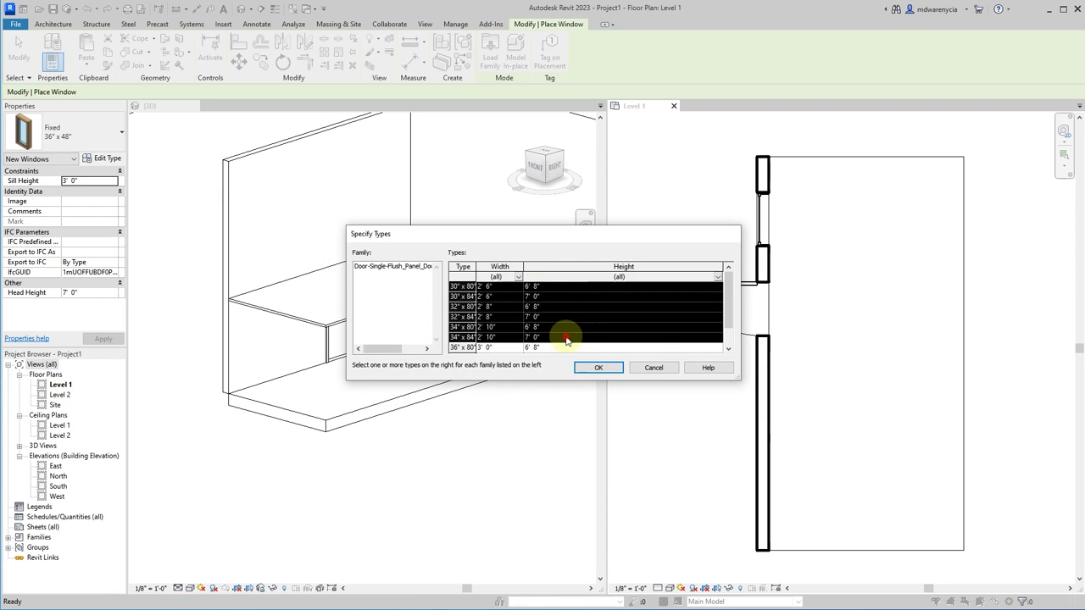
{"action": "left_click", "coordinate": [597, 368]}
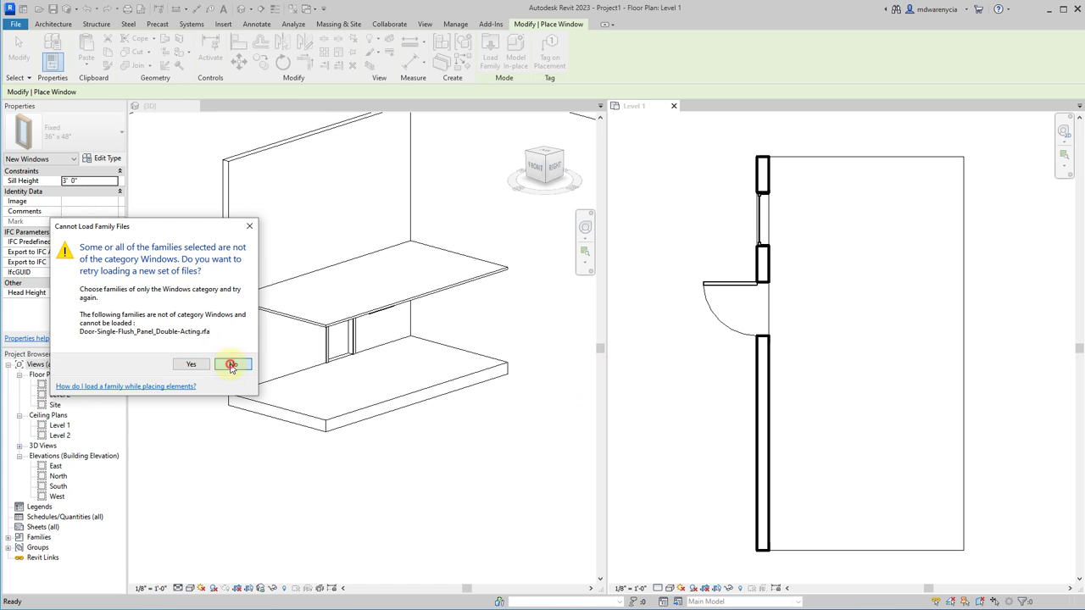
{"action": "left_click", "coordinate": [231, 366]}
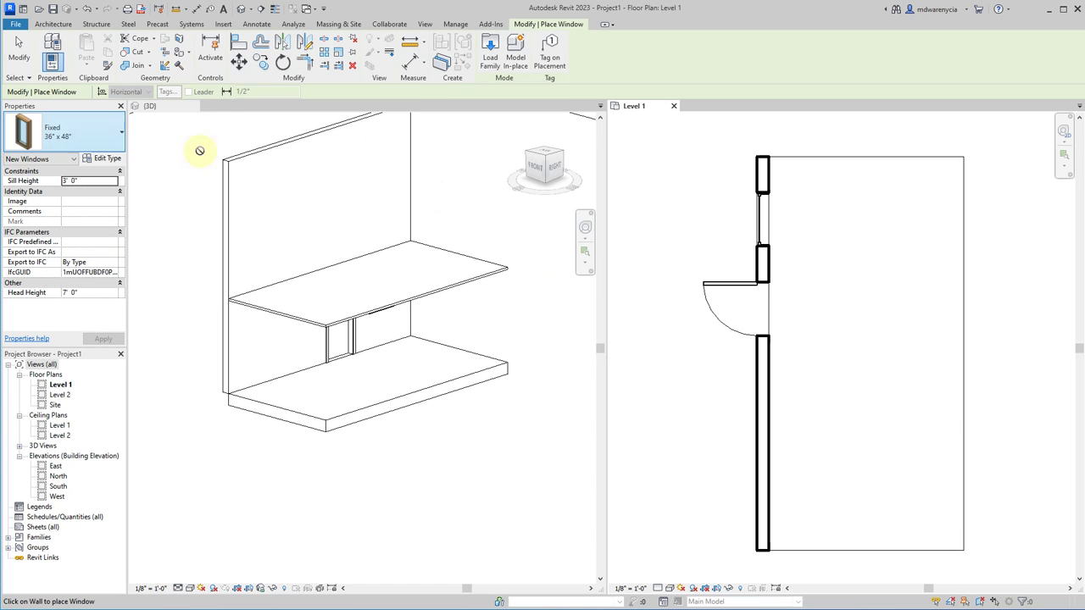
{"action": "key", "text": "Escape"}
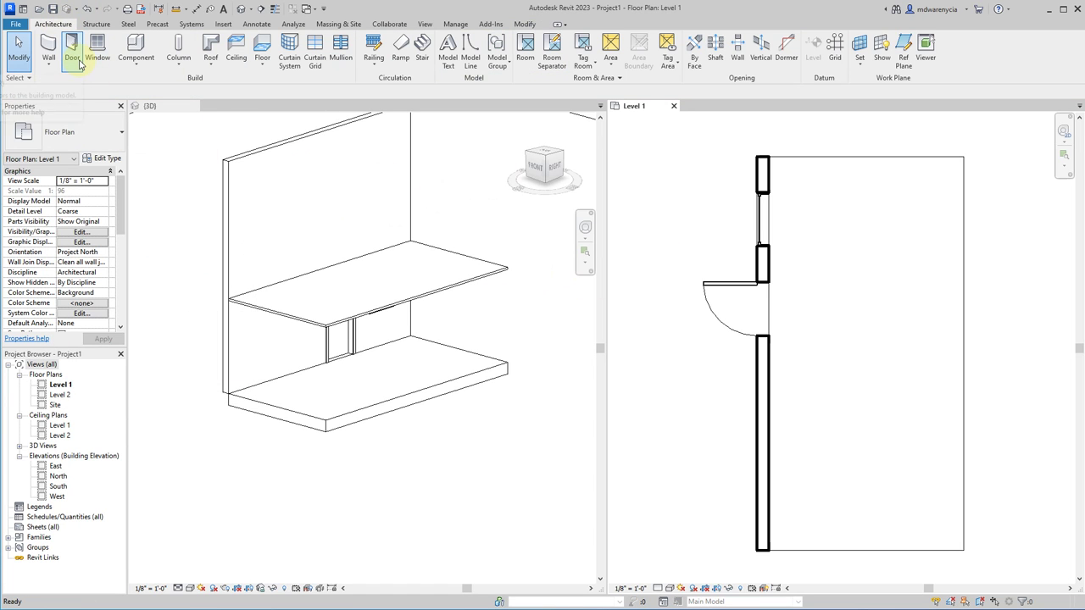
- Back out of the Door tool and start placing a loadable component
{"action": "left_click", "coordinate": [79, 64]}
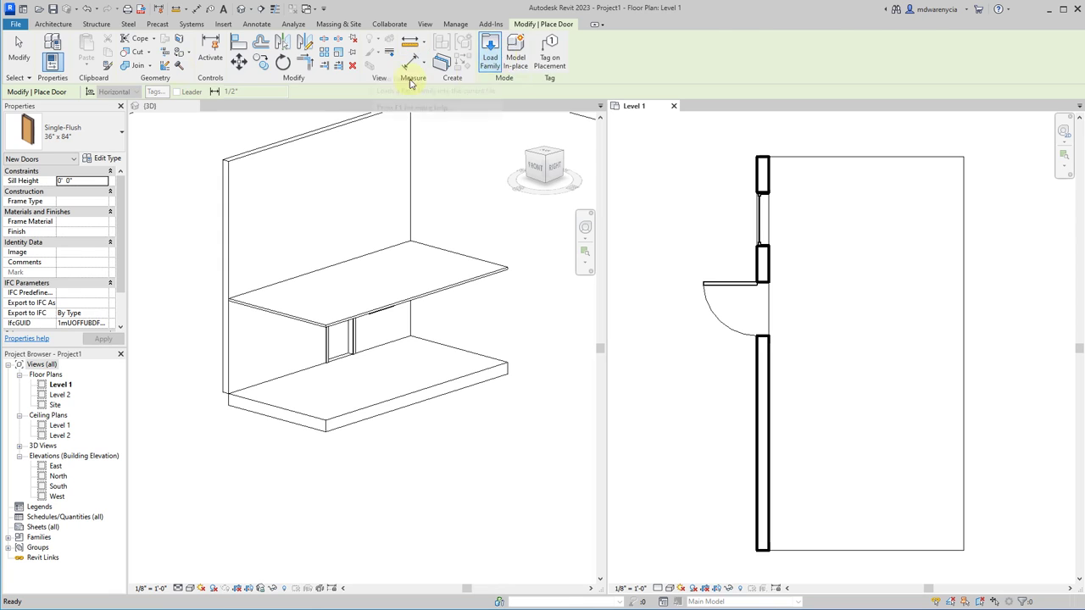
{"action": "key", "text": "Escape"}
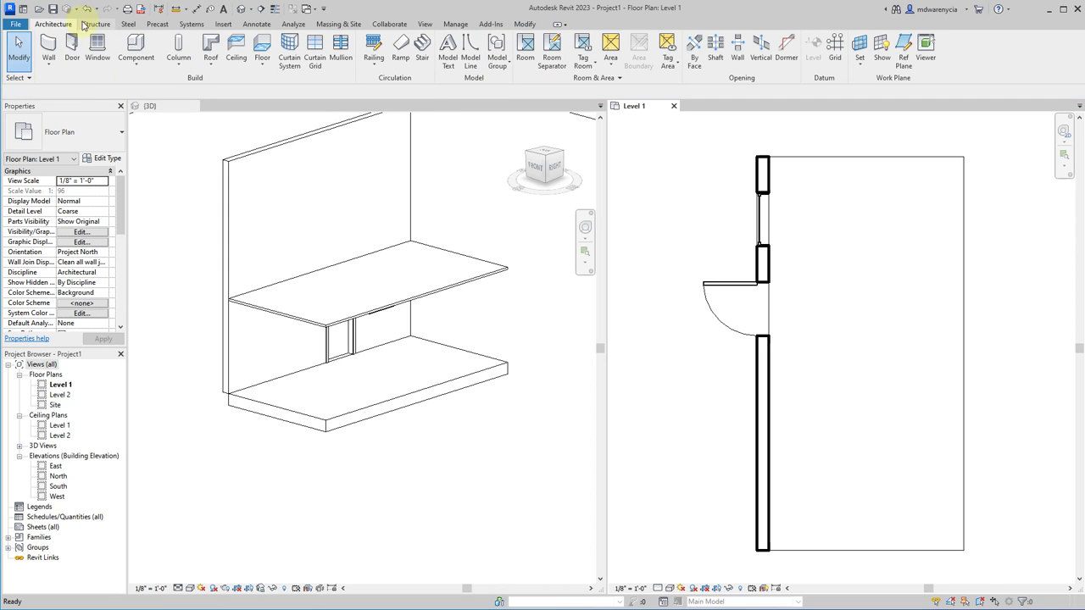
{"action": "left_click", "coordinate": [144, 68]}
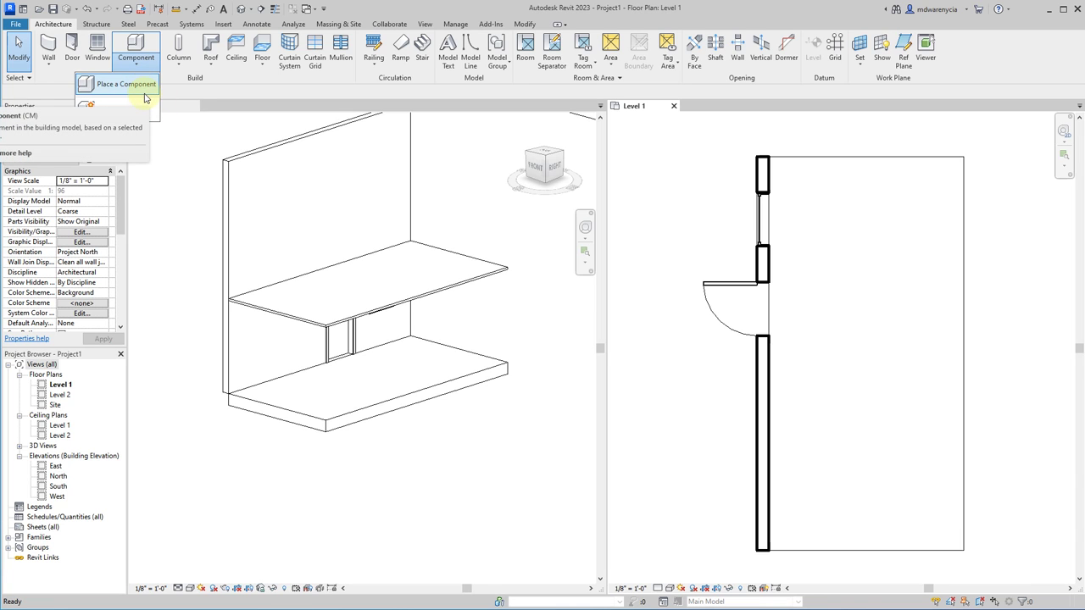
{"action": "left_click", "coordinate": [145, 96]}
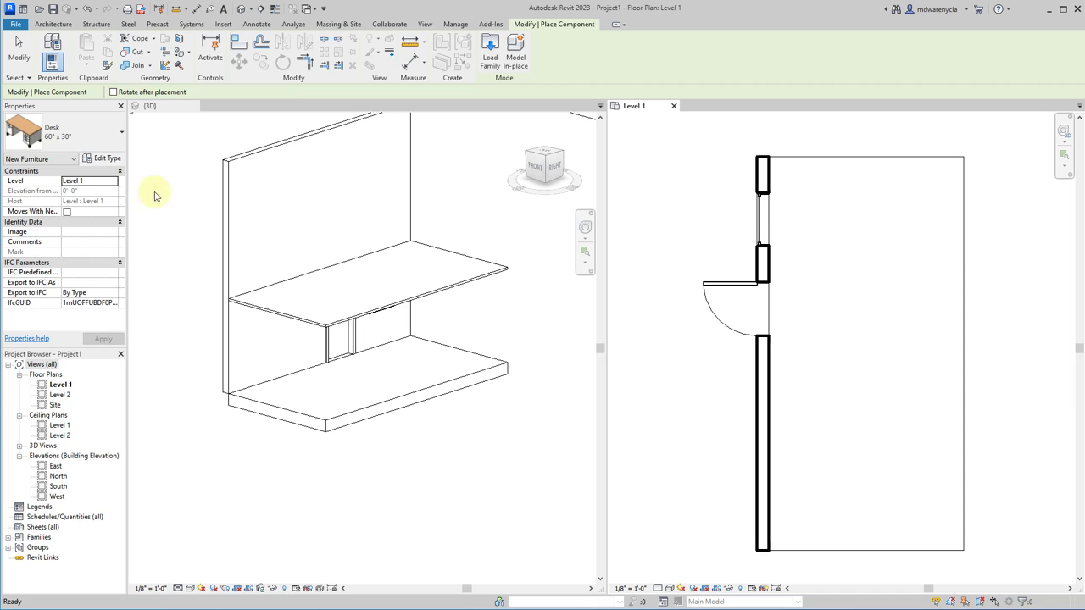
- Browse the component type list, keeping Desk 60" x 30", then open the family library
{"action": "left_click", "coordinate": [93, 138]}
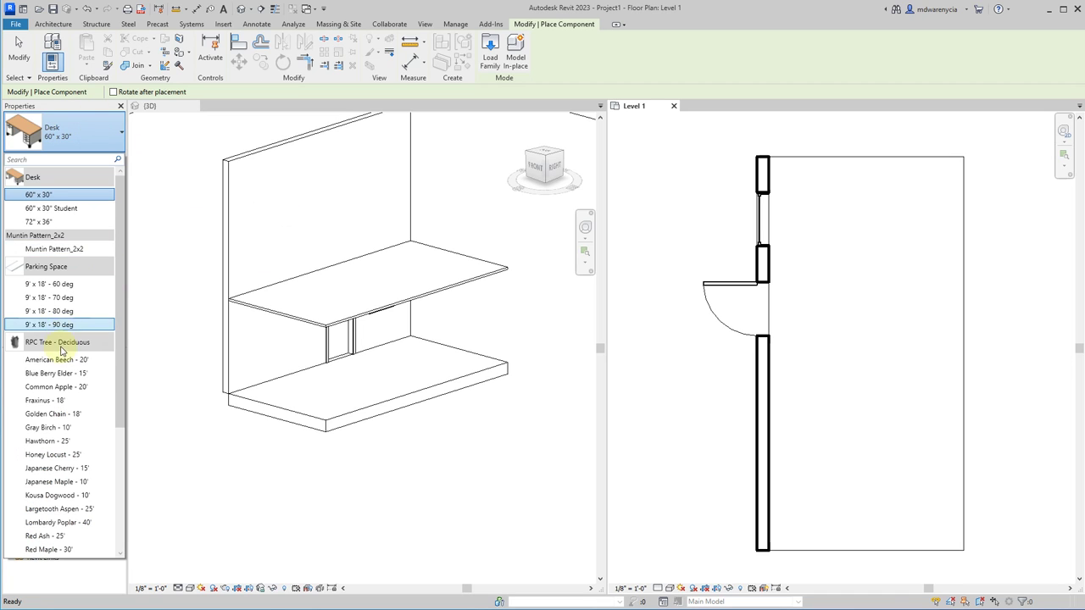
{"action": "mouse_move", "coordinate": [82, 375]}
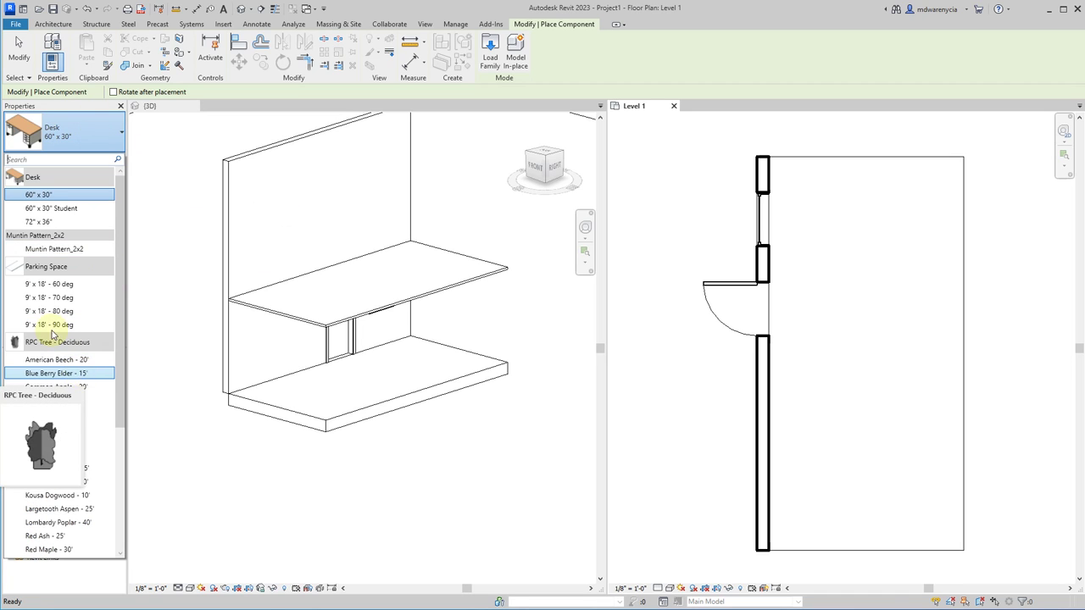
{"action": "scroll", "coordinate": [73, 416], "scroll_direction": "down", "scroll_amount": 5}
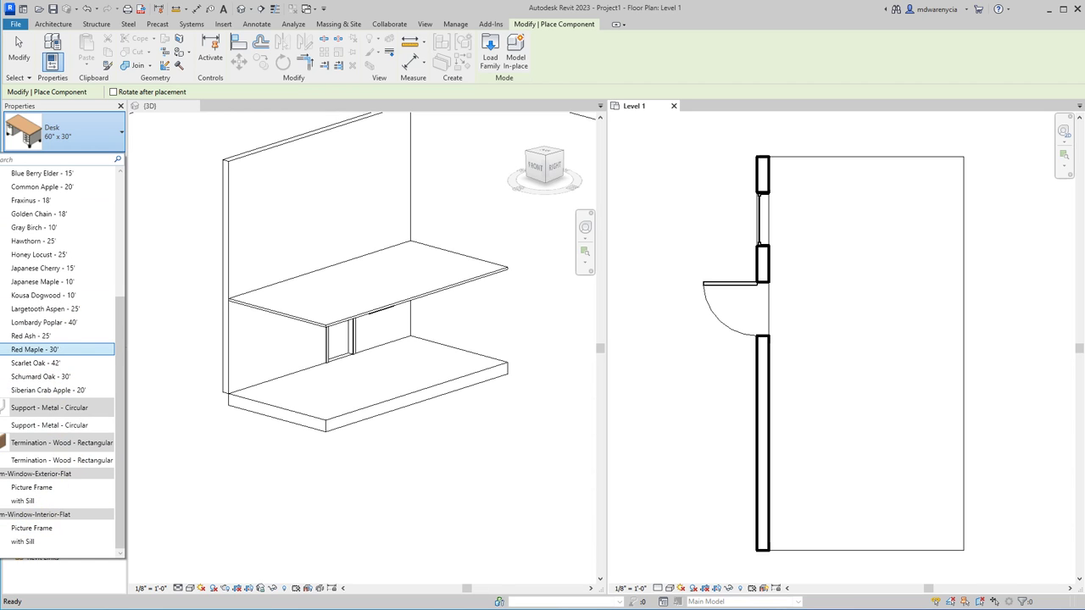
{"action": "key", "text": "Escape"}
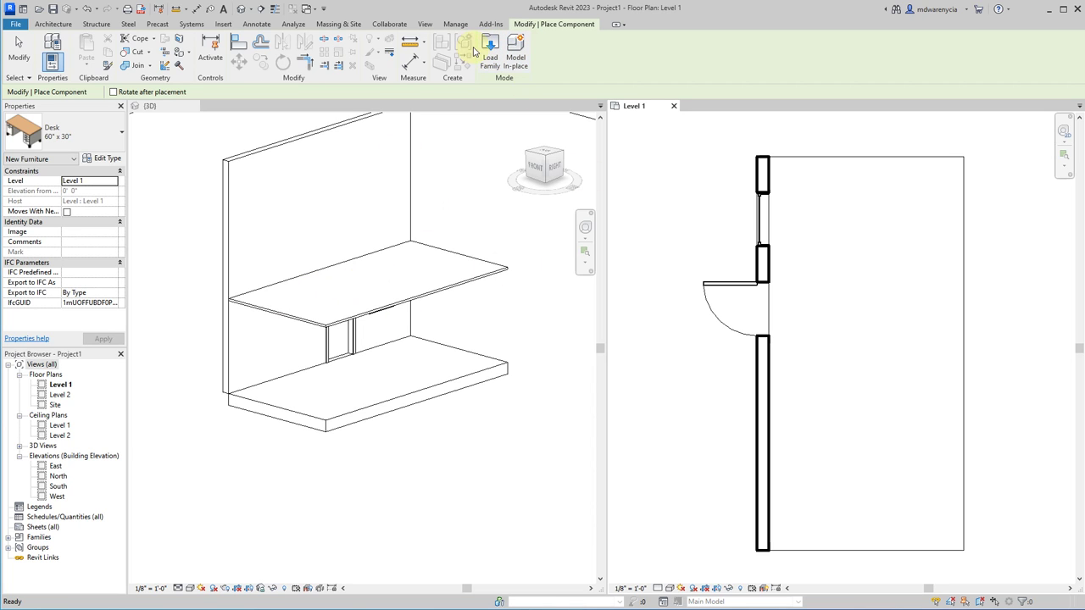
{"action": "left_click", "coordinate": [489, 52]}
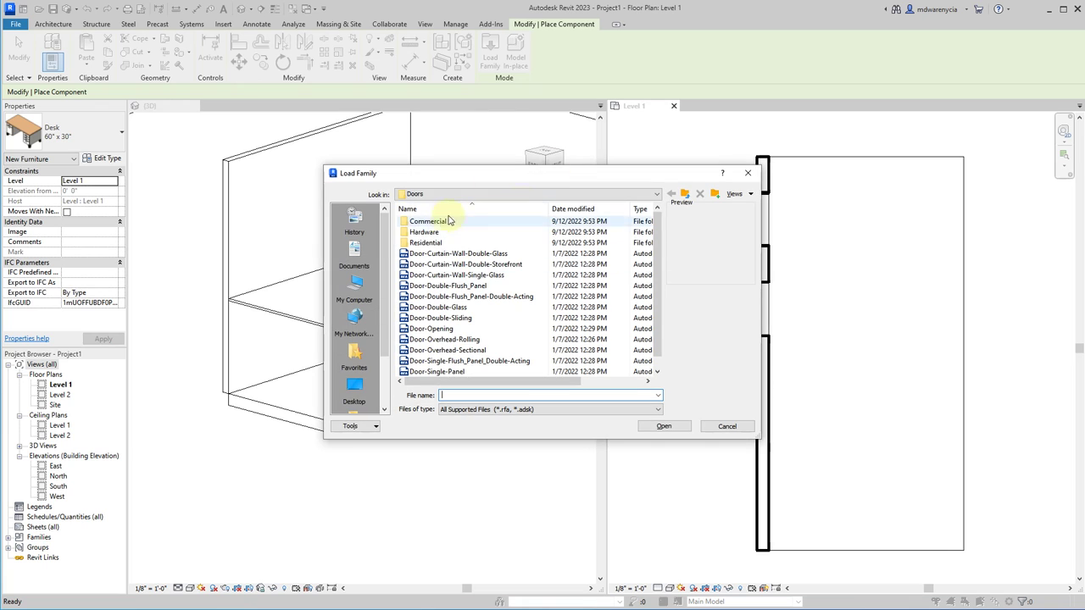
- Load Base Cabinet-7 Drawers.rfa from English-Imperial > Casework > Base Cabinets
{"action": "left_click", "coordinate": [682, 194]}
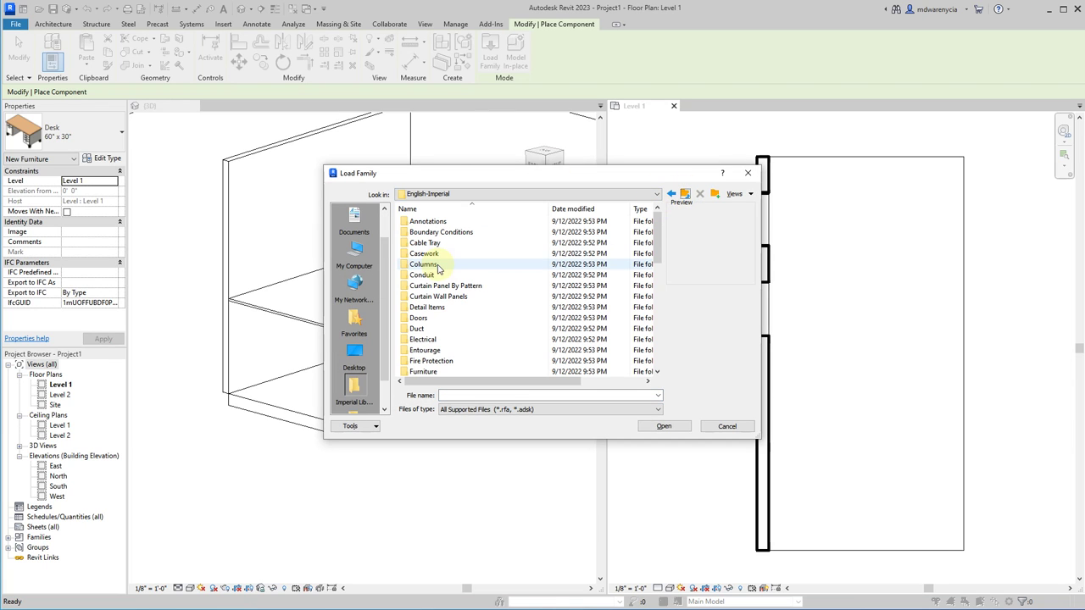
{"action": "double_click", "coordinate": [437, 253]}
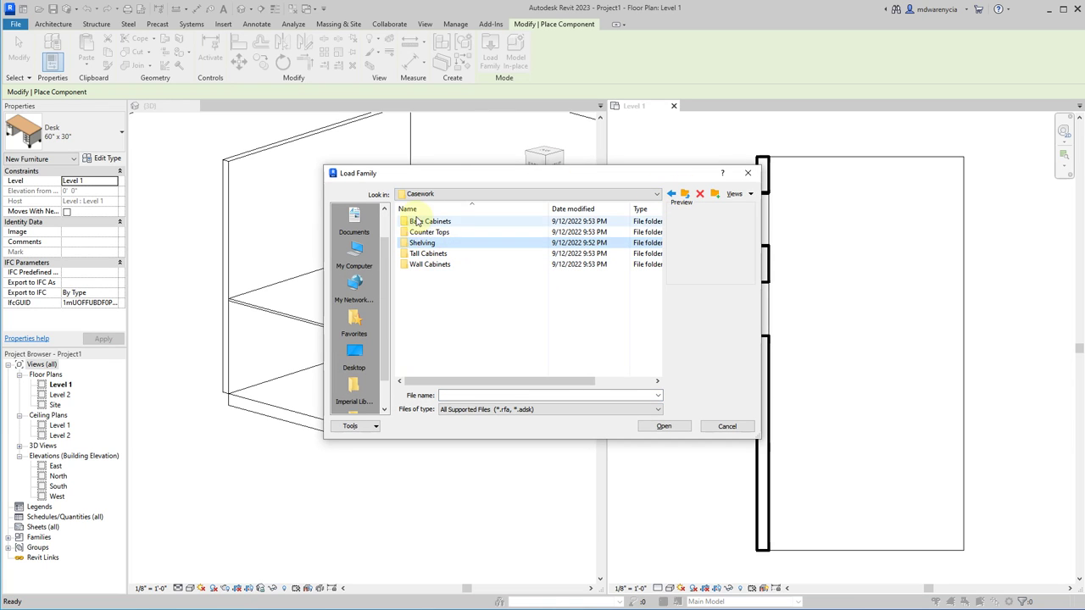
{"action": "double_click", "coordinate": [416, 221]}
{"action": "left_click", "coordinate": [428, 243]}
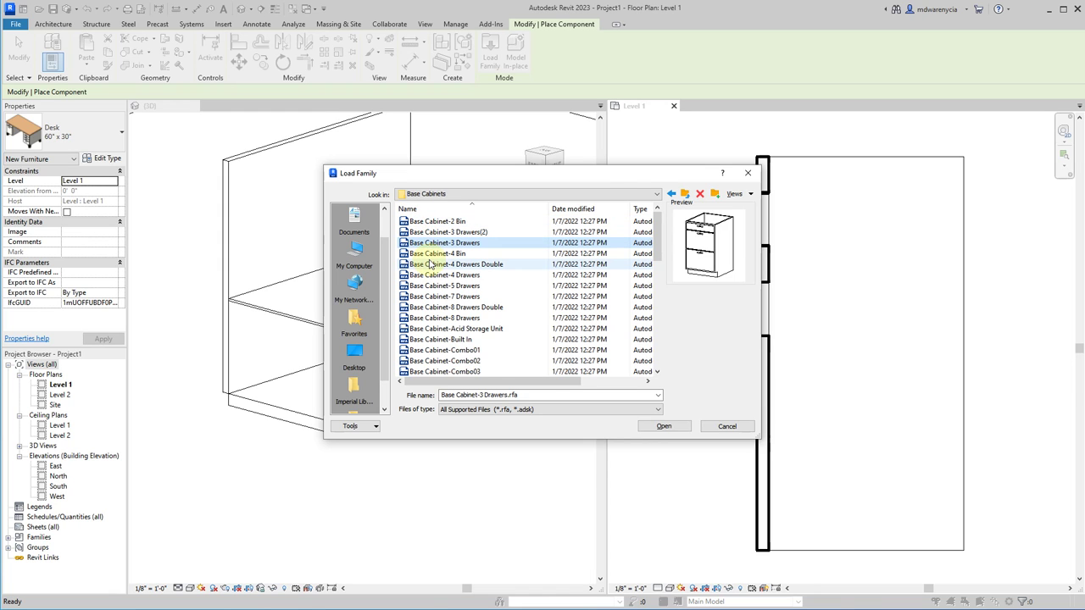
{"action": "key", "text": "Down"}
{"action": "key", "text": "Down"}
{"action": "key", "text": "Down"}
{"action": "key", "text": "Down"}
{"action": "key", "text": "Down"}
{"action": "key", "text": "Down"}
{"action": "key", "text": "Down"}
{"action": "key", "text": "Down"}
{"action": "key", "text": "Down"}
{"action": "key", "text": "Down"}
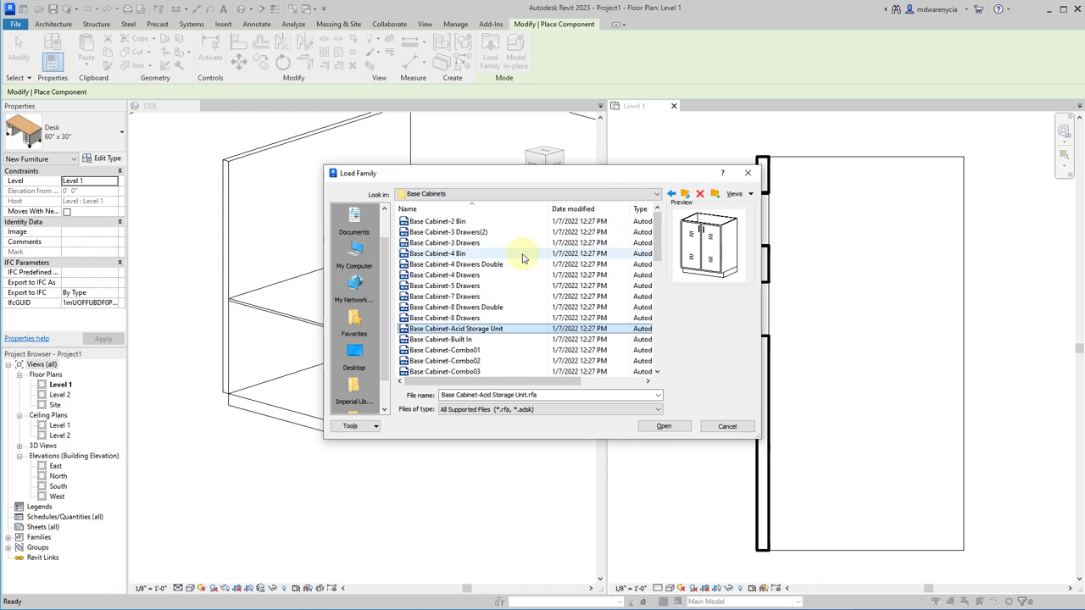
{"action": "key", "text": "Down"}
{"action": "key", "text": "Down"}
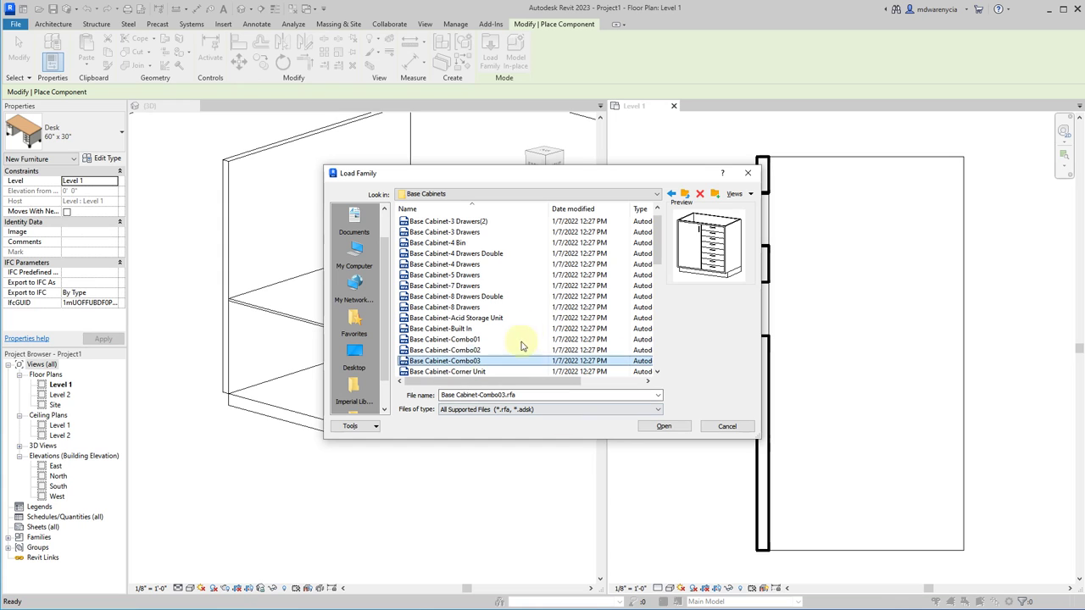
{"action": "left_click", "coordinate": [481, 283]}
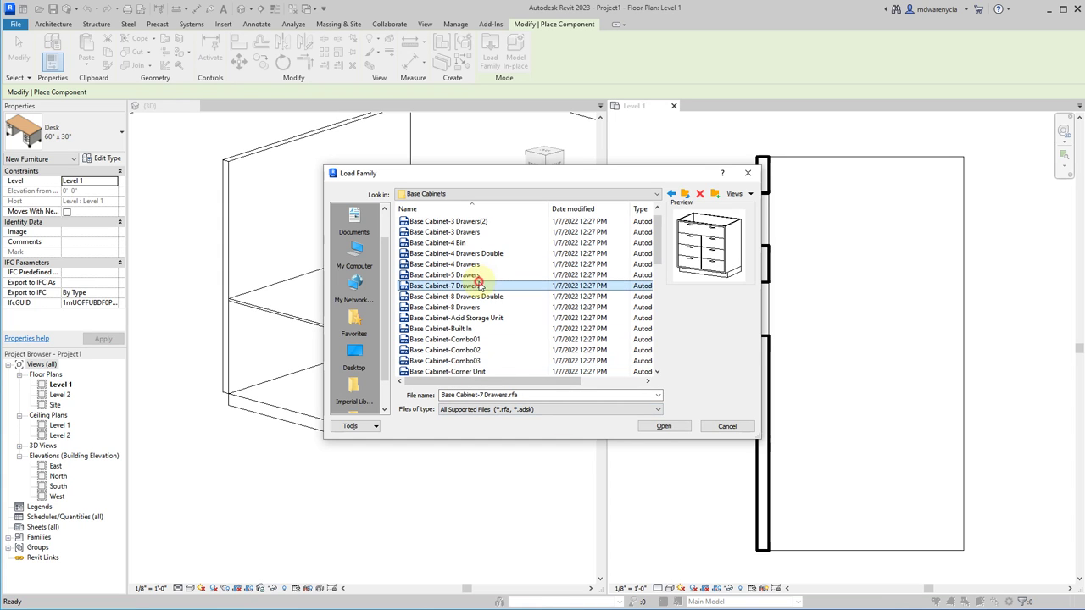
{"action": "left_click", "coordinate": [661, 426]}
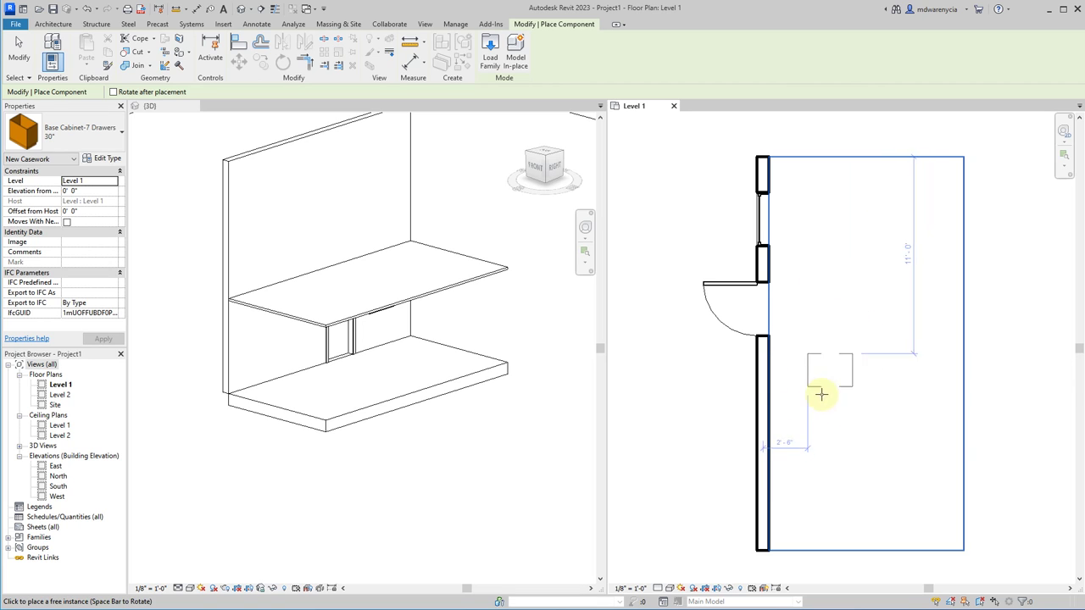
- Place the seven-drawer base cabinet in the Level 1 room and open the Level 2 plan
{"action": "left_click", "coordinate": [846, 335]}
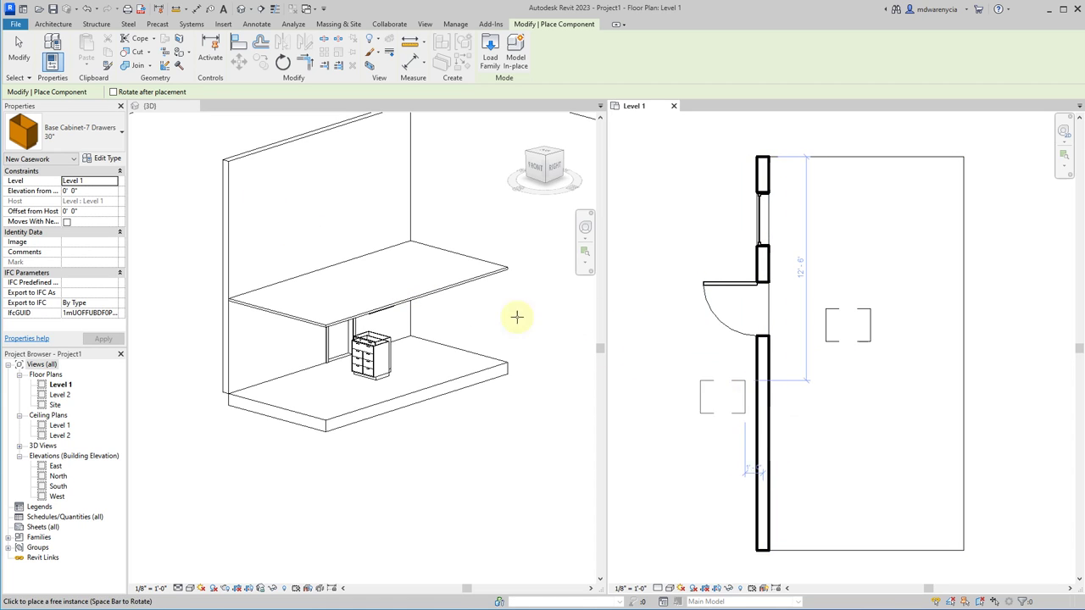
{"action": "double_click", "coordinate": [58, 396]}
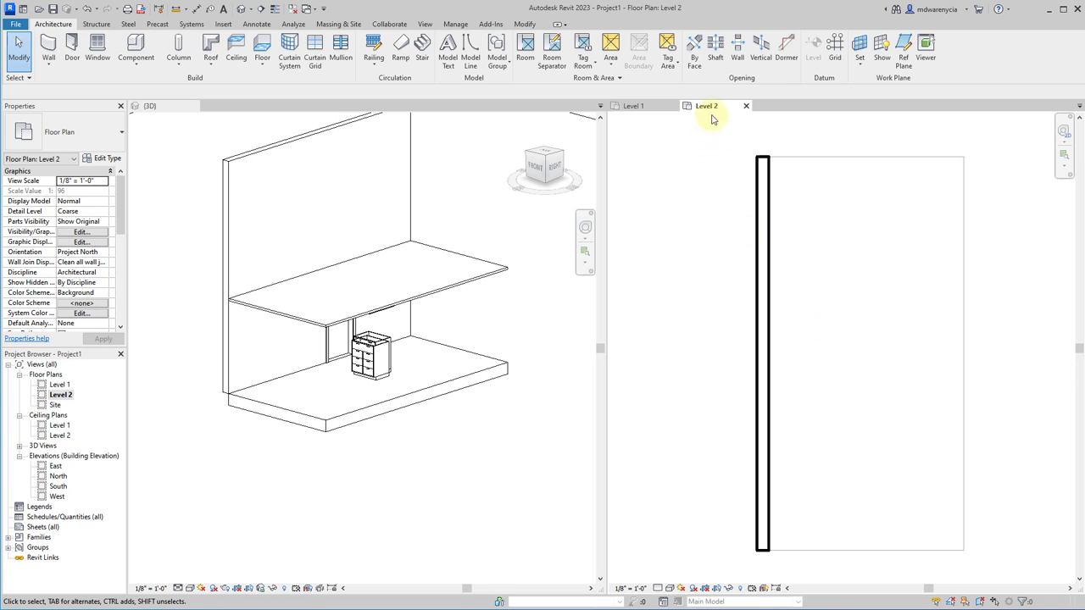
- Place a base cabinet on Level 2, then delete it as misplaced
{"action": "left_click", "coordinate": [135, 48]}
{"action": "left_click", "coordinate": [684, 322]}
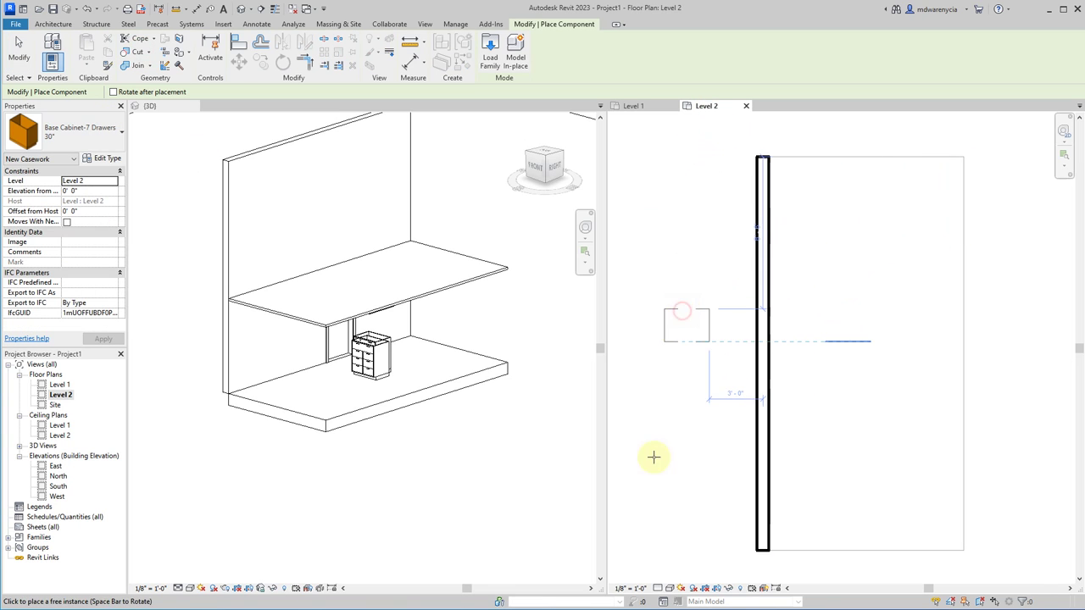
{"action": "key", "text": "Escape"}
{"action": "key", "text": "Escape"}
{"action": "left_click", "coordinate": [254, 423]}
{"action": "middle_click_drag", "start_coordinate": [399, 368], "coordinate": [178, 319], "text": "shift"}
{"action": "left_click", "coordinate": [169, 288]}
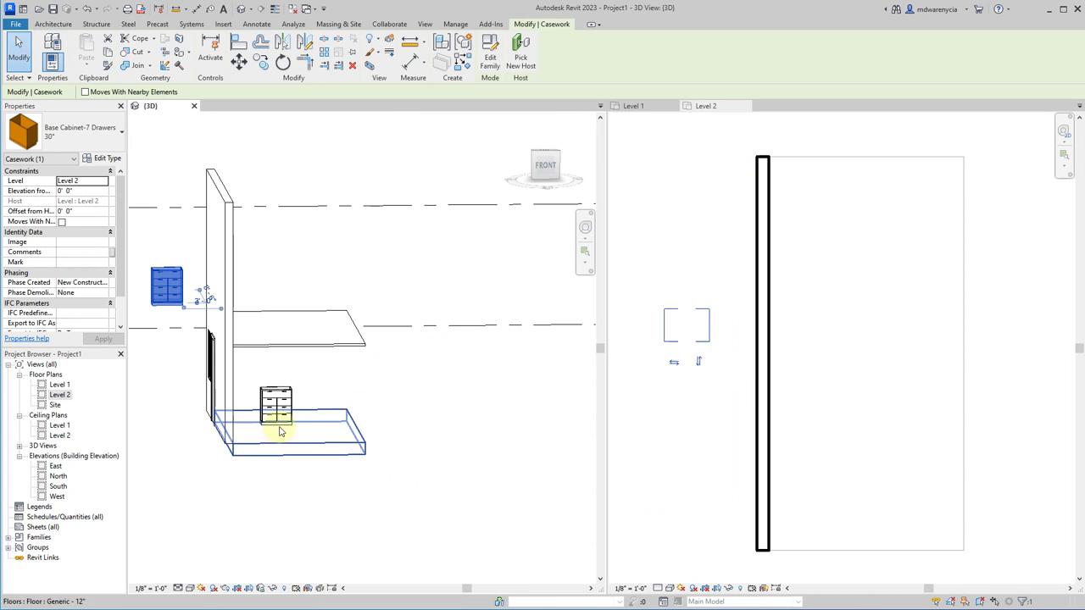
{"action": "key", "text": "Delete"}
- Orbit the 3D view to inspect the Level 1 cabinet and the window wall
{"action": "middle_click_drag", "start_coordinate": [416, 441], "coordinate": [314, 368], "text": "shift"}
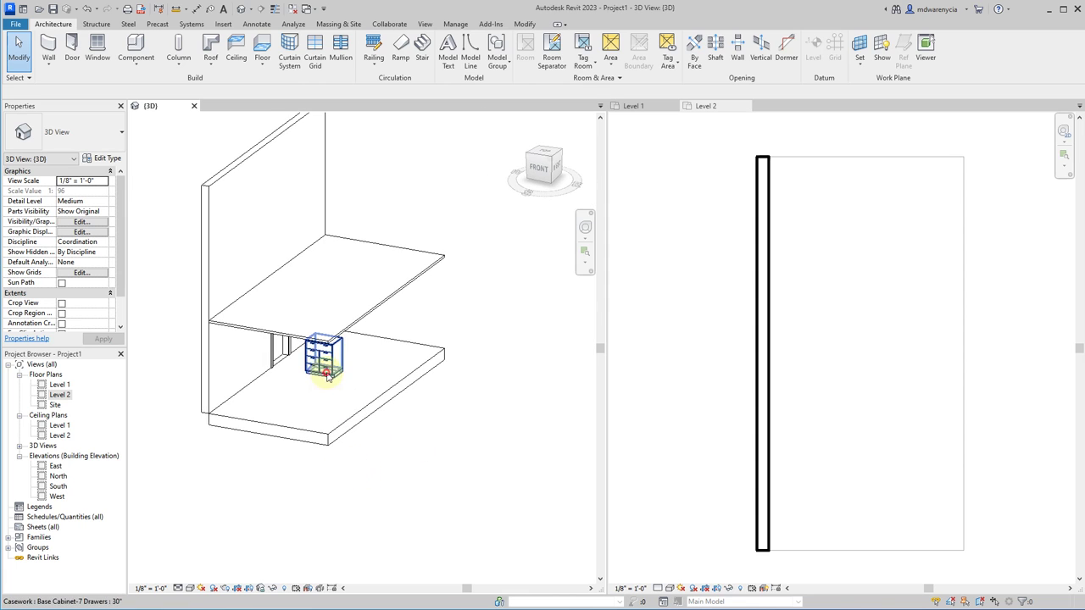
{"action": "left_click", "coordinate": [322, 355]}
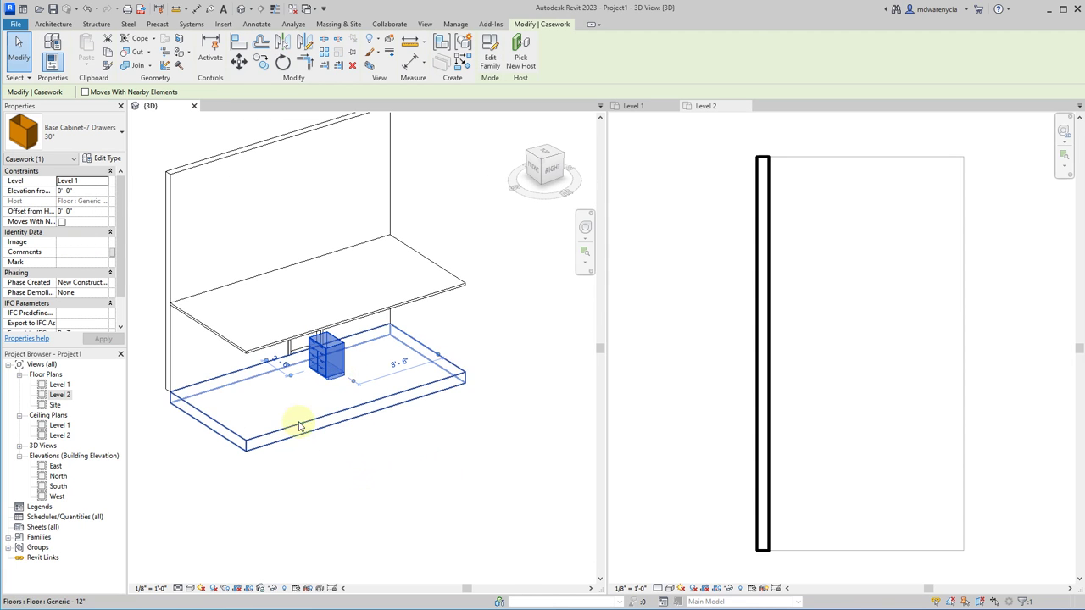
{"action": "middle_click_drag", "start_coordinate": [300, 432], "coordinate": [328, 489], "text": "shift"}
{"action": "scroll", "coordinate": [328, 490], "scroll_direction": "up", "scroll_amount": 3}
{"action": "left_click", "coordinate": [329, 490]}
{"action": "middle_click_drag", "start_coordinate": [395, 477], "coordinate": [339, 361], "text": "shift"}
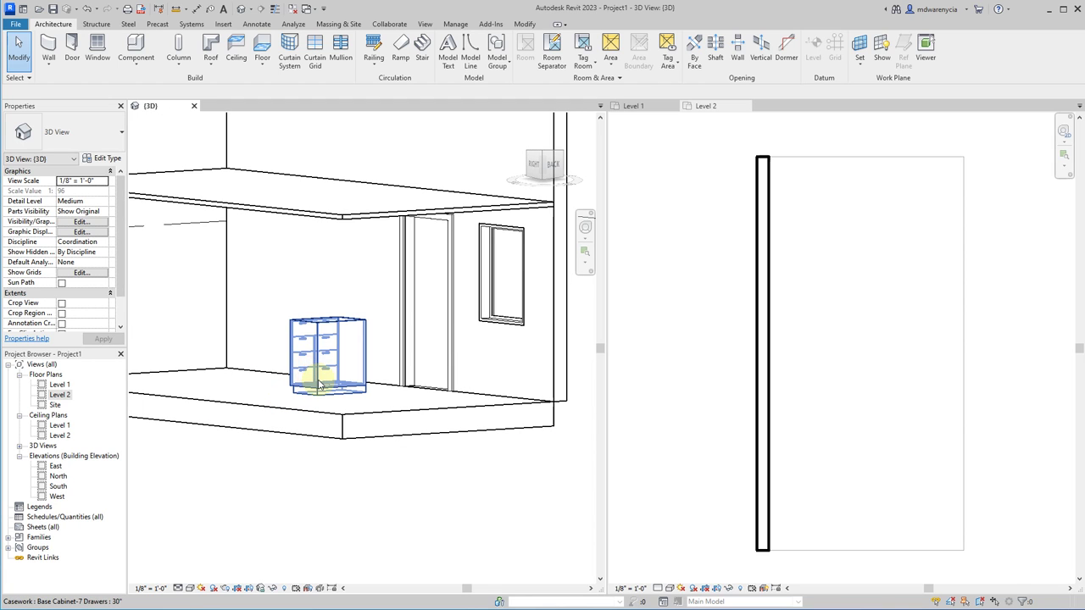
{"action": "left_click", "coordinate": [315, 380]}
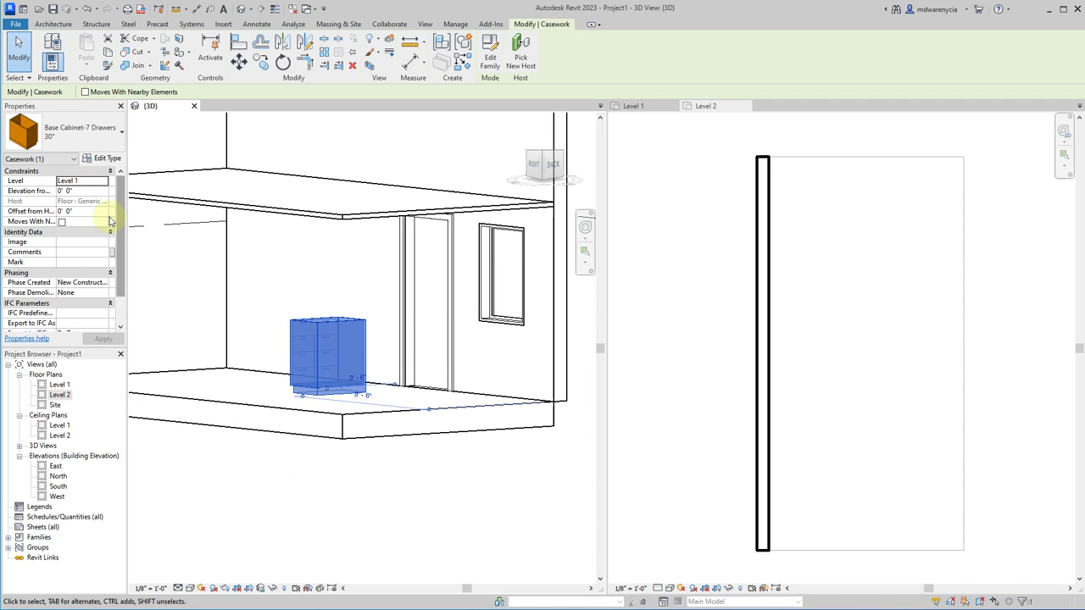
{"action": "left_click", "coordinate": [50, 26]}
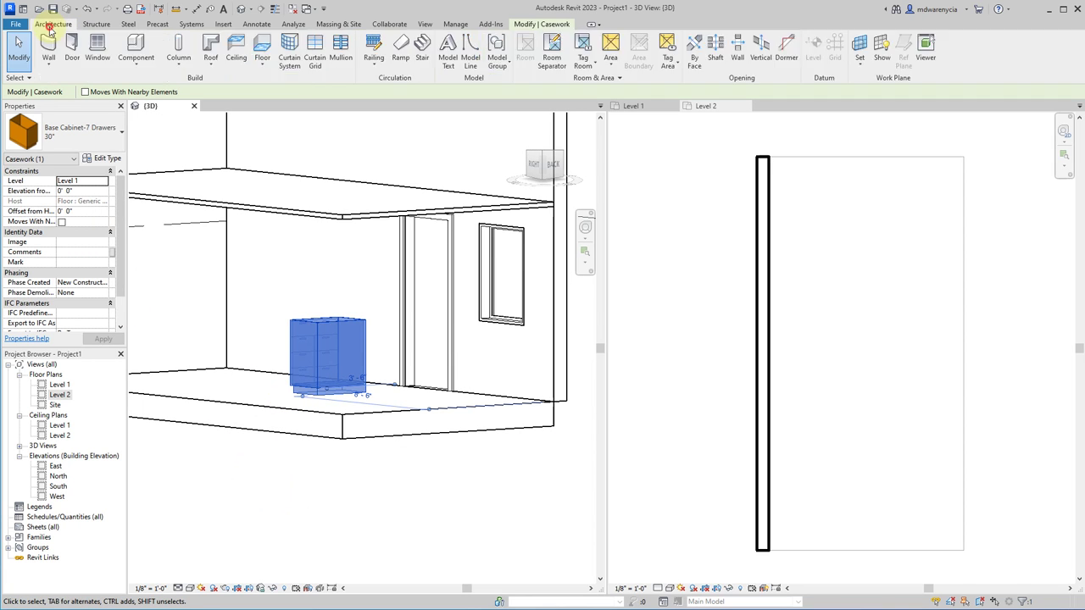
- Open the North building elevation view from the Project Browser
{"action": "left_click", "coordinate": [135, 50]}
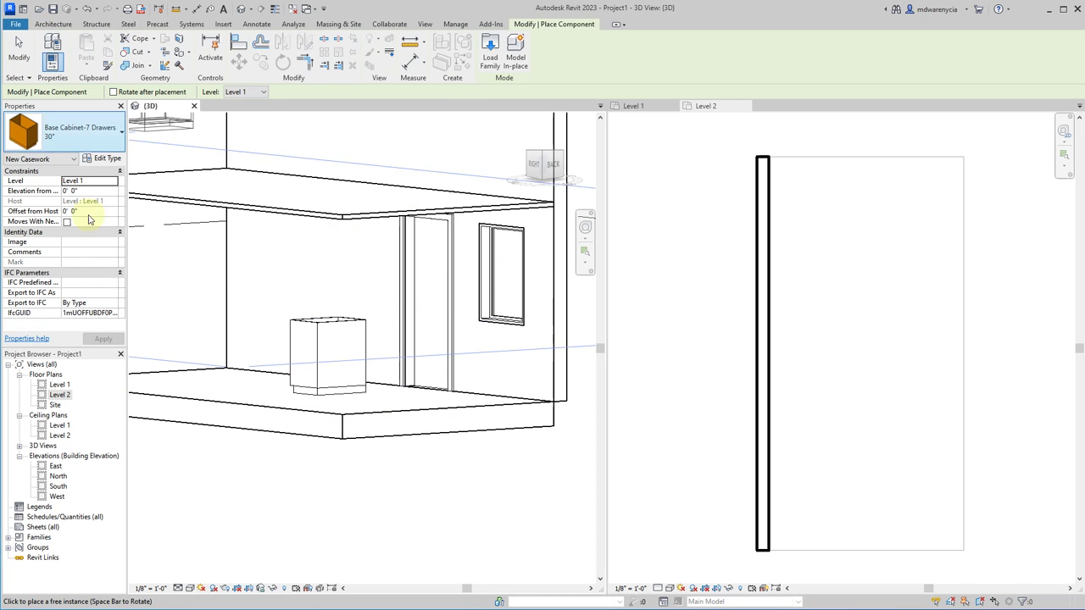
{"action": "left_click", "coordinate": [55, 476]}
{"action": "double_click", "coordinate": [56, 477]}
{"action": "scroll", "coordinate": [387, 371], "scroll_direction": "up", "scroll_amount": 4}
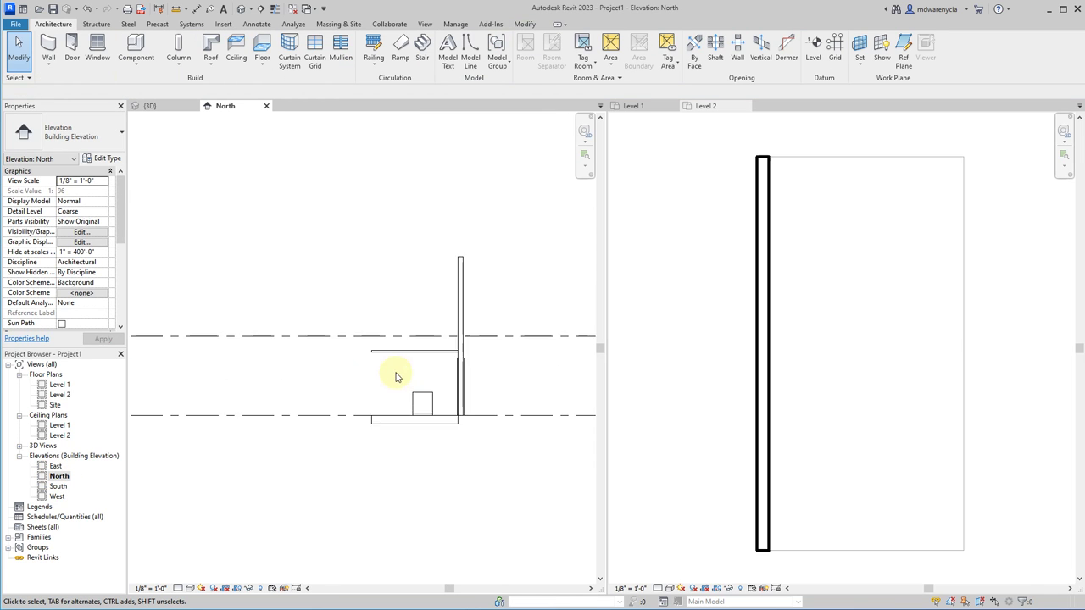
- Cancel the disallowed cabinet placement in the North elevation and select the cabinet in 3D
{"action": "left_click", "coordinate": [135, 49]}
{"action": "left_click", "coordinate": [368, 423]}
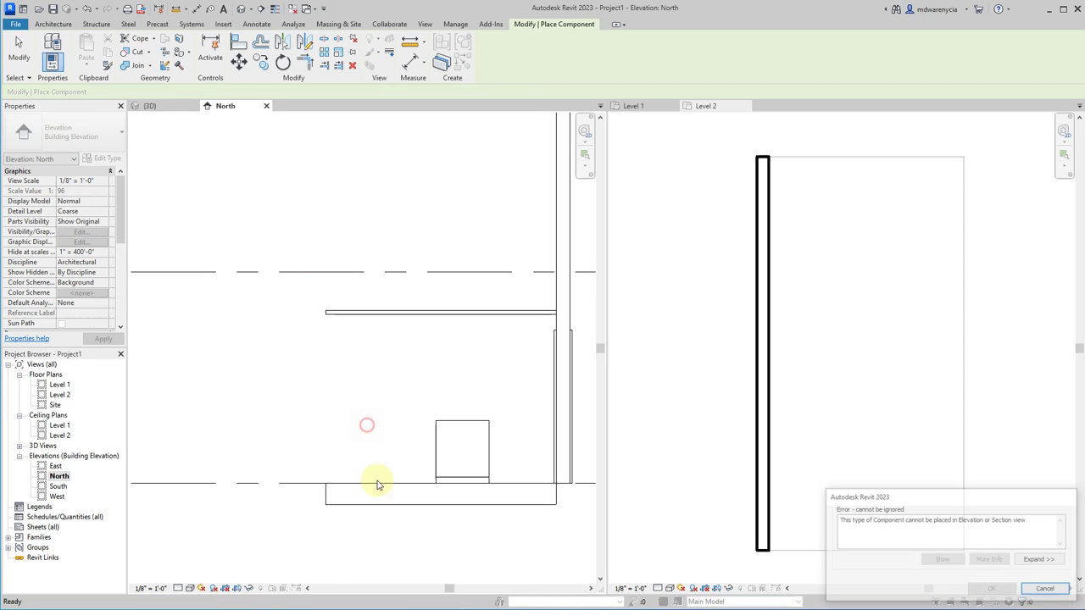
{"action": "left_click", "coordinate": [1041, 590]}
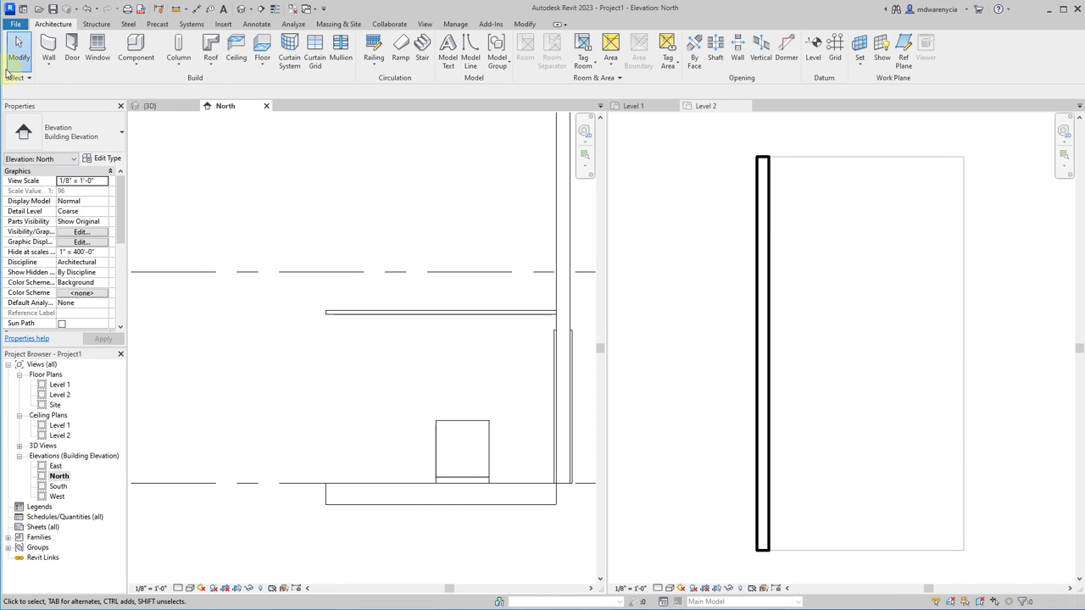
{"action": "left_click", "coordinate": [164, 108]}
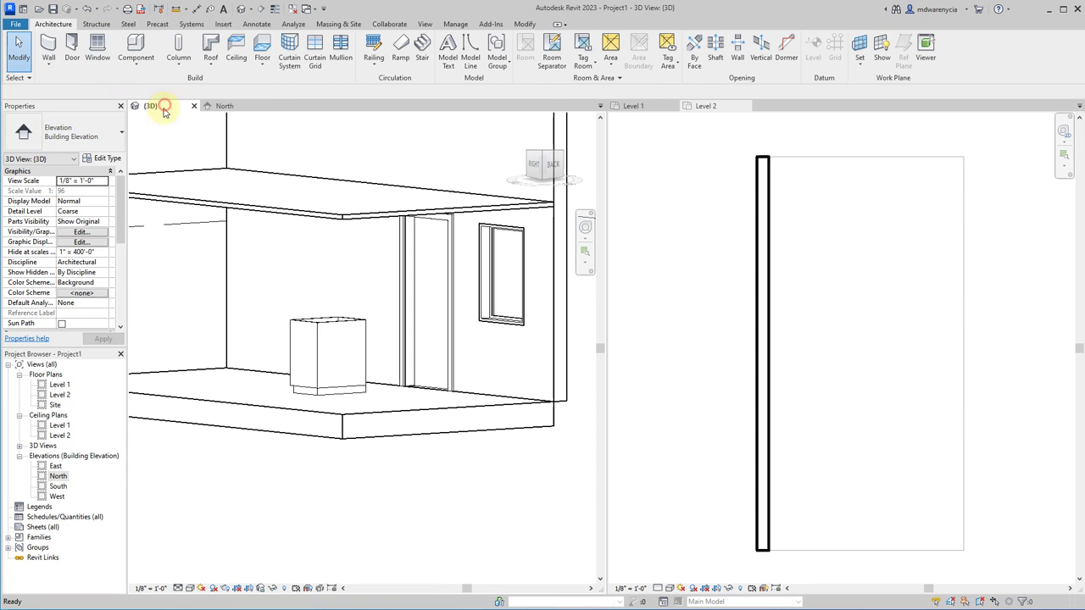
{"action": "left_click", "coordinate": [318, 347]}
- Close the Level 2 plan and pan the Level 1 plan beside the 3D view
{"action": "middle_click_drag", "start_coordinate": [242, 322], "coordinate": [364, 373], "text": "shift"}
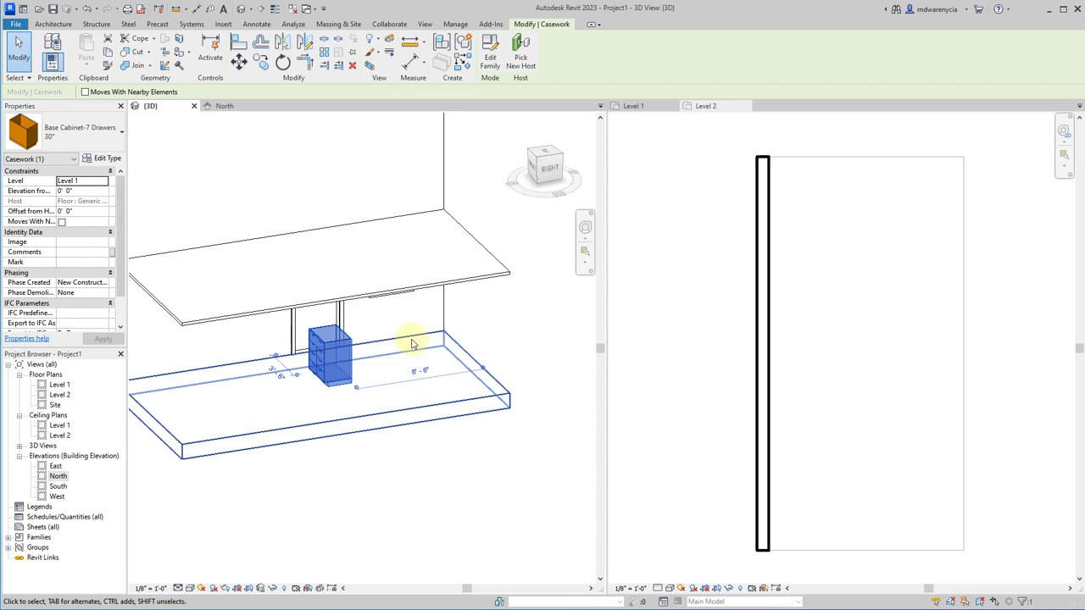
{"action": "scroll", "coordinate": [305, 373], "scroll_direction": "up", "scroll_amount": 2}
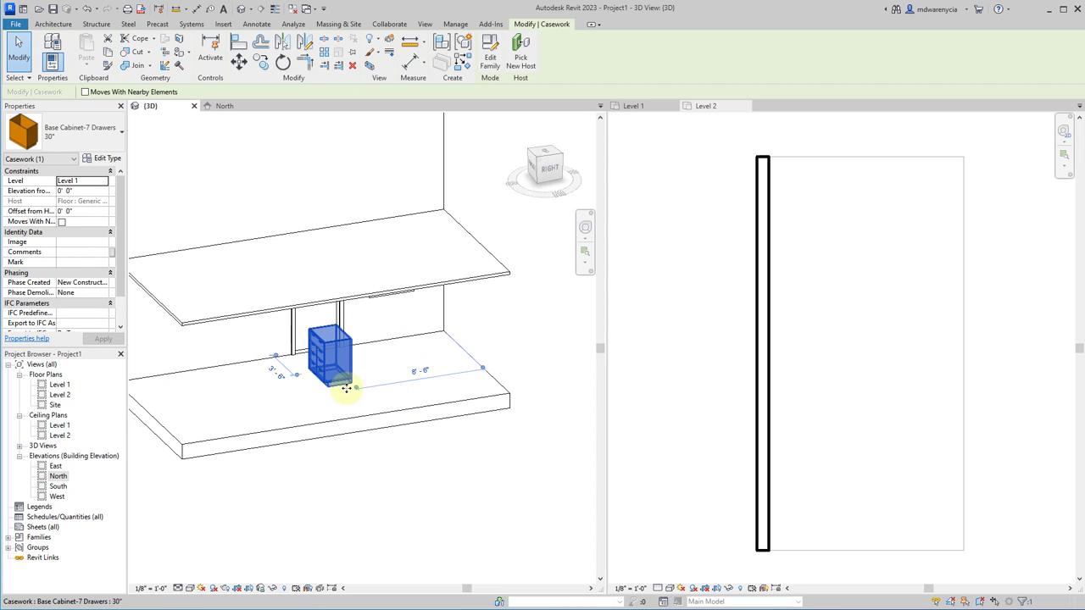
{"action": "left_click", "coordinate": [700, 296]}
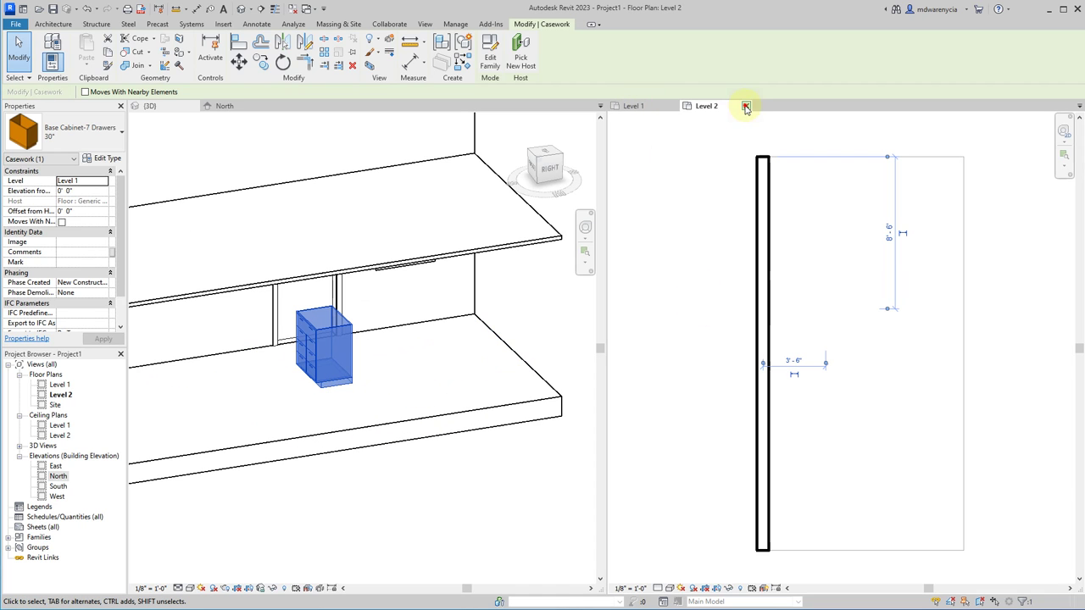
{"action": "left_click", "coordinate": [745, 107]}
{"action": "left_click", "coordinate": [627, 108]}
{"action": "middle_click_drag", "start_coordinate": [779, 535], "coordinate": [696, 514]}
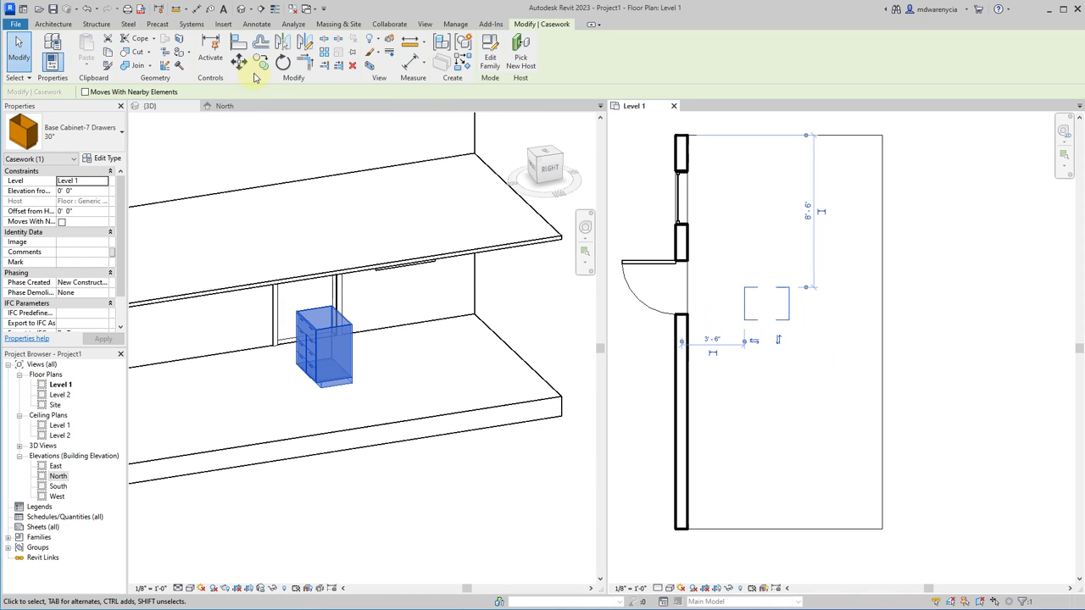
{"action": "left_click", "coordinate": [283, 63]}
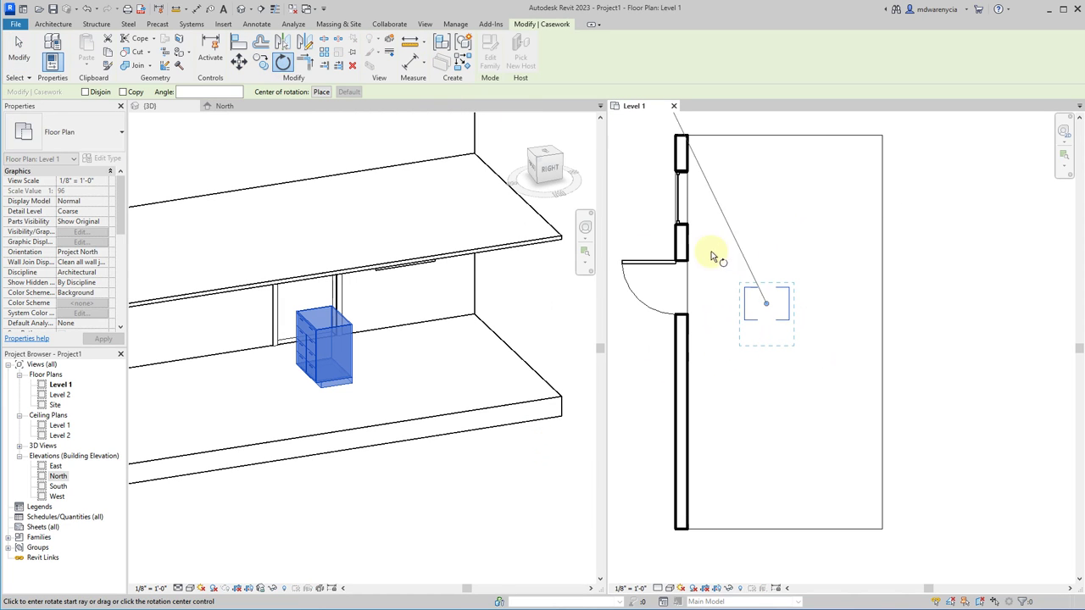
- Rotate the base cabinet 90° and drag it toward the room's top-left corner
{"action": "left_click", "coordinate": [767, 249]}
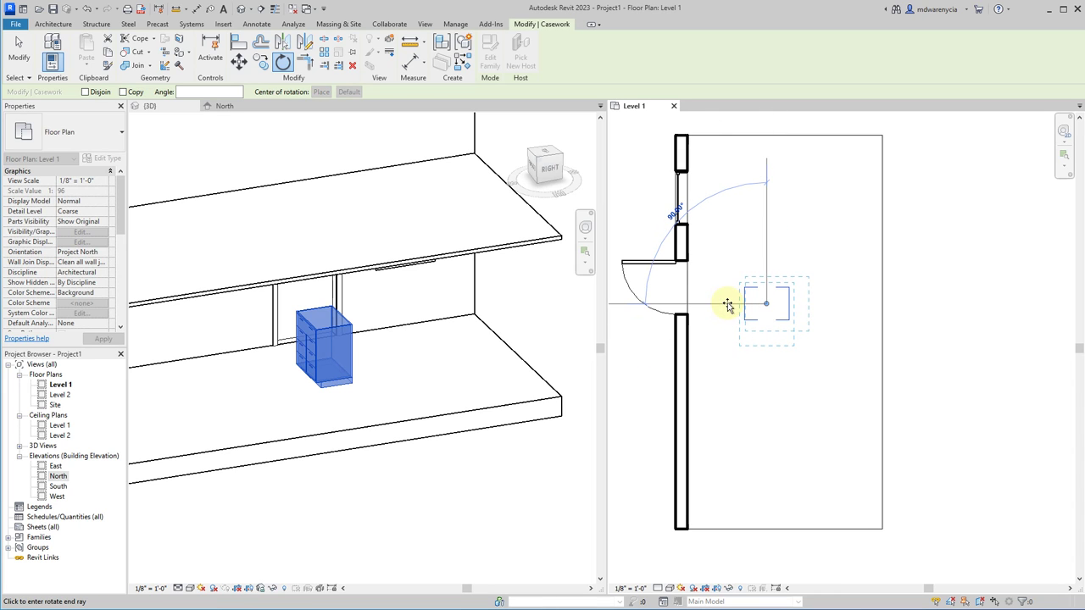
{"action": "left_click", "coordinate": [727, 305]}
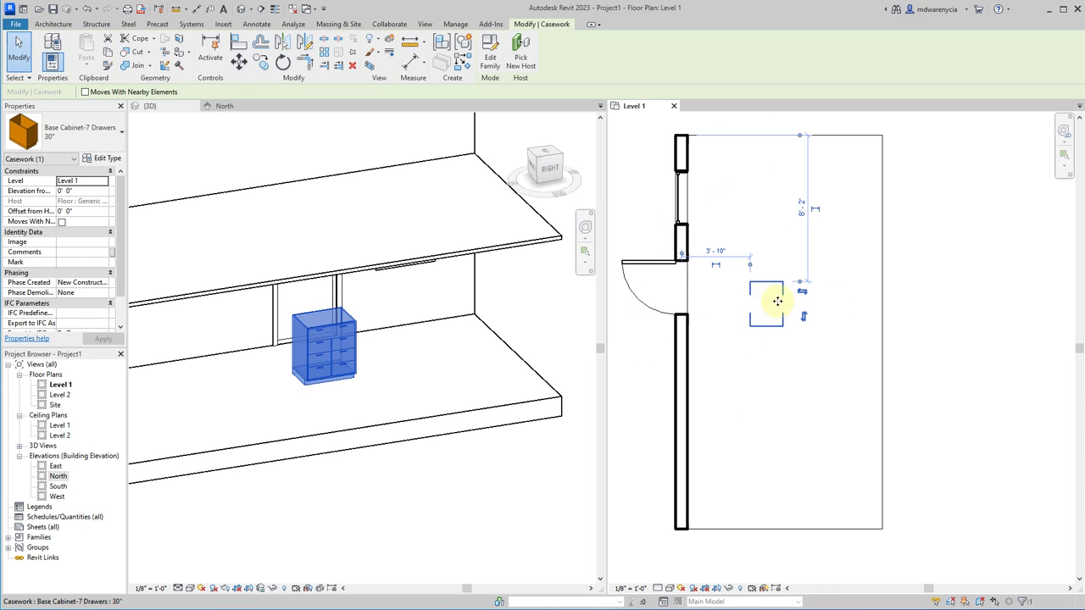
{"action": "left_click_drag", "start_coordinate": [744, 185], "coordinate": [722, 178]}
{"action": "scroll", "coordinate": [687, 140], "scroll_direction": "up", "scroll_amount": 3}
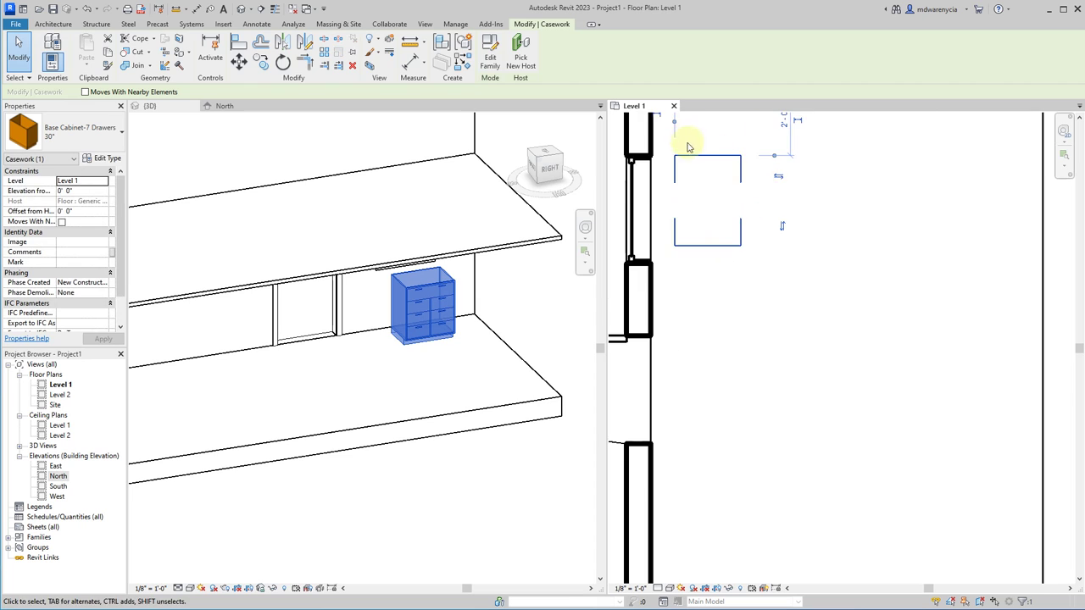
- Set the cabinet's temporary dimension to the wall's inner face to 0 so it sits flush
{"action": "left_click", "coordinate": [635, 162]}
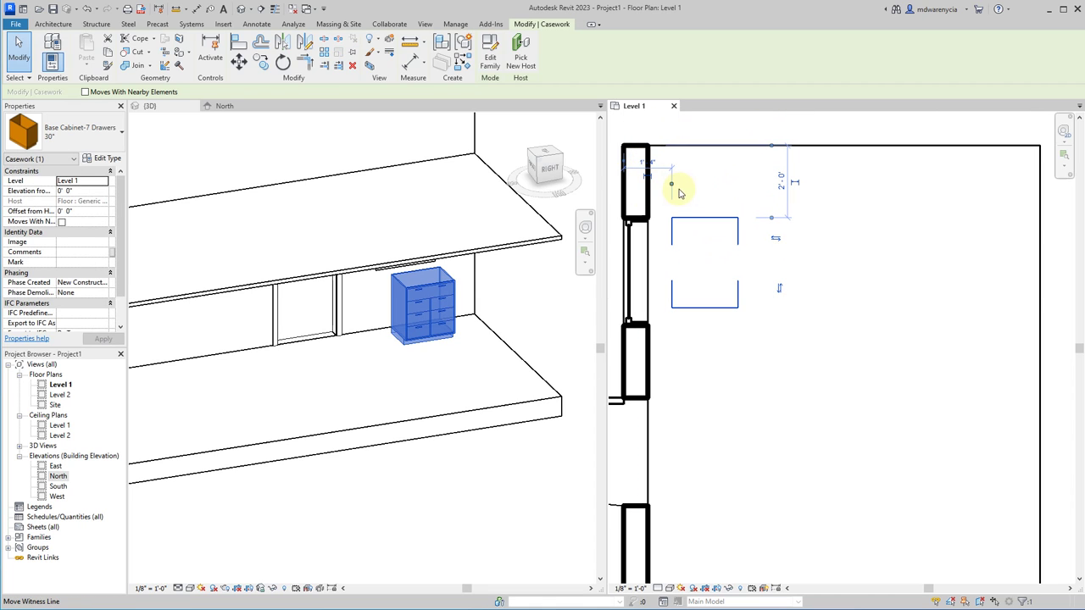
{"action": "left_click", "coordinate": [625, 164]}
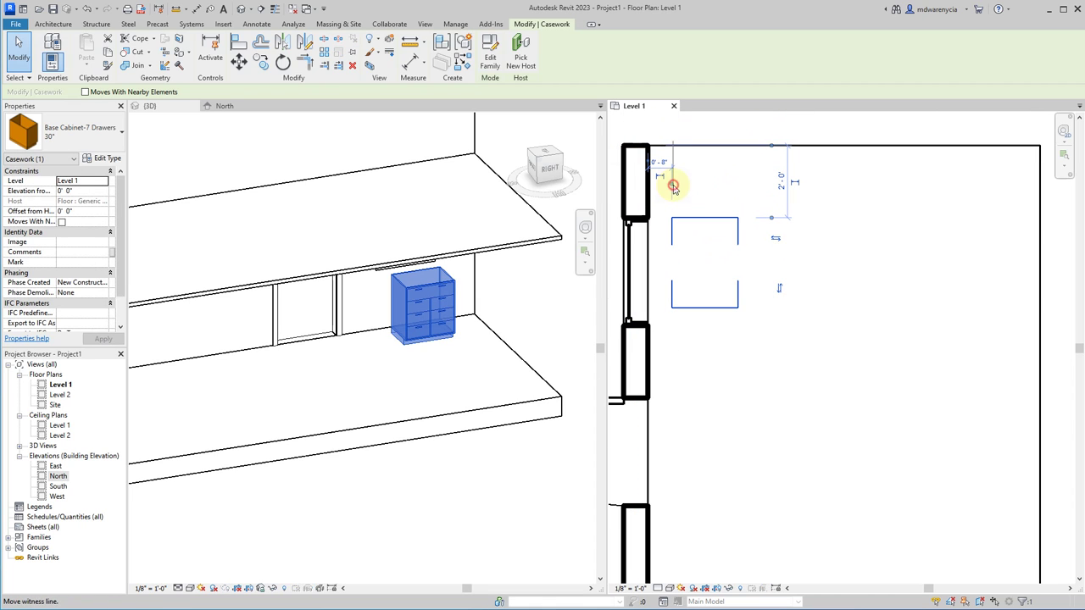
{"action": "left_click", "coordinate": [660, 164]}
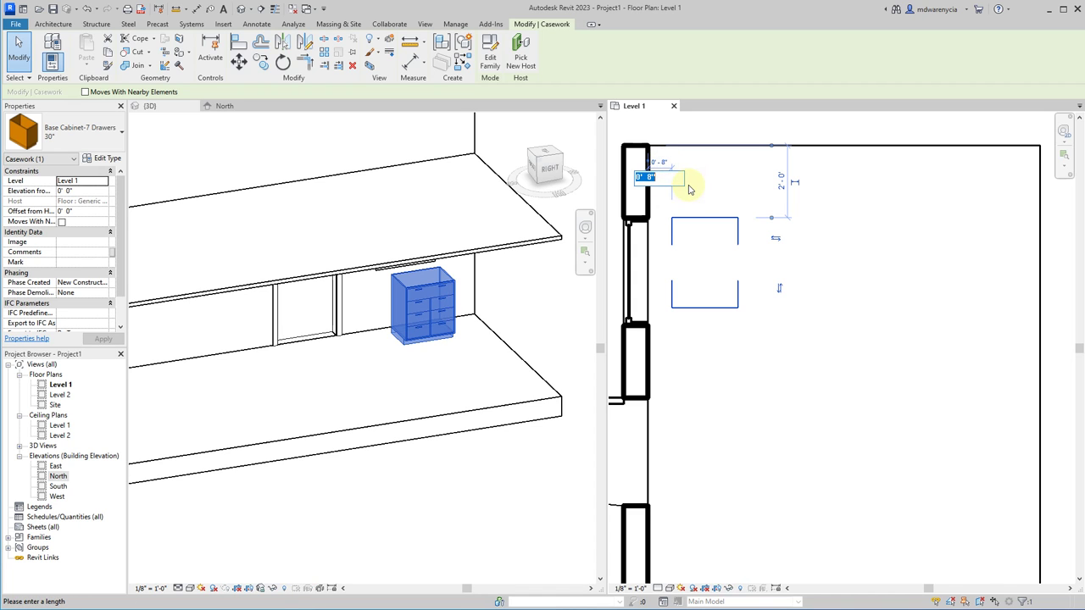
{"action": "type", "text": "0"}
{"action": "key", "text": "Return"}
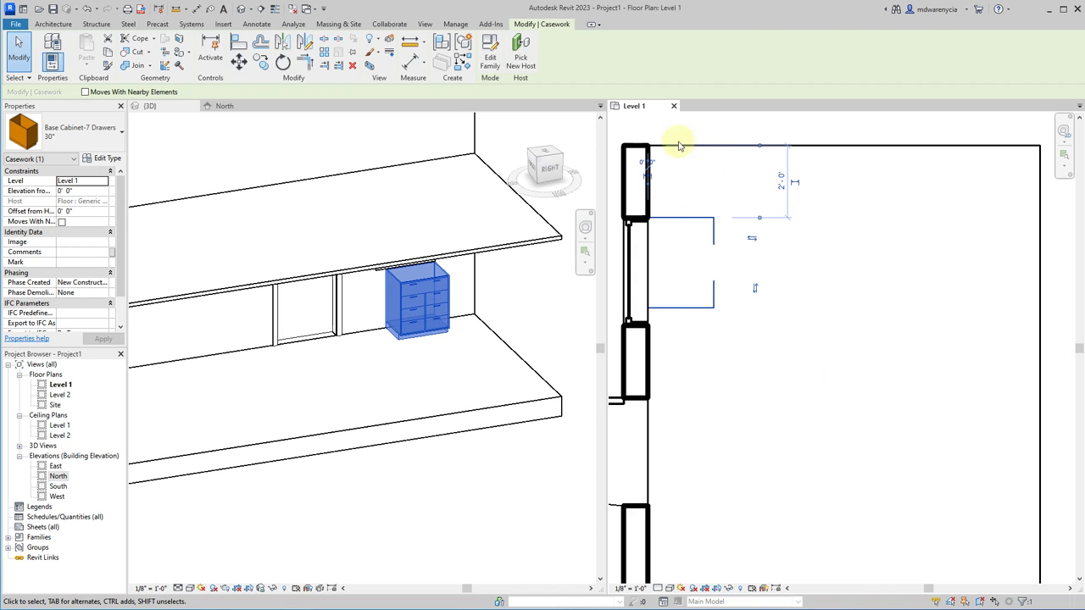
- Slide the cabinet along the left wall near the windows, then activate the 3D view
{"action": "left_click", "coordinate": [678, 145]}
{"action": "left_click", "coordinate": [687, 225]}
{"action": "left_click_drag", "start_coordinate": [687, 226], "coordinate": [675, 302]}
{"action": "left_click", "coordinate": [672, 126]}
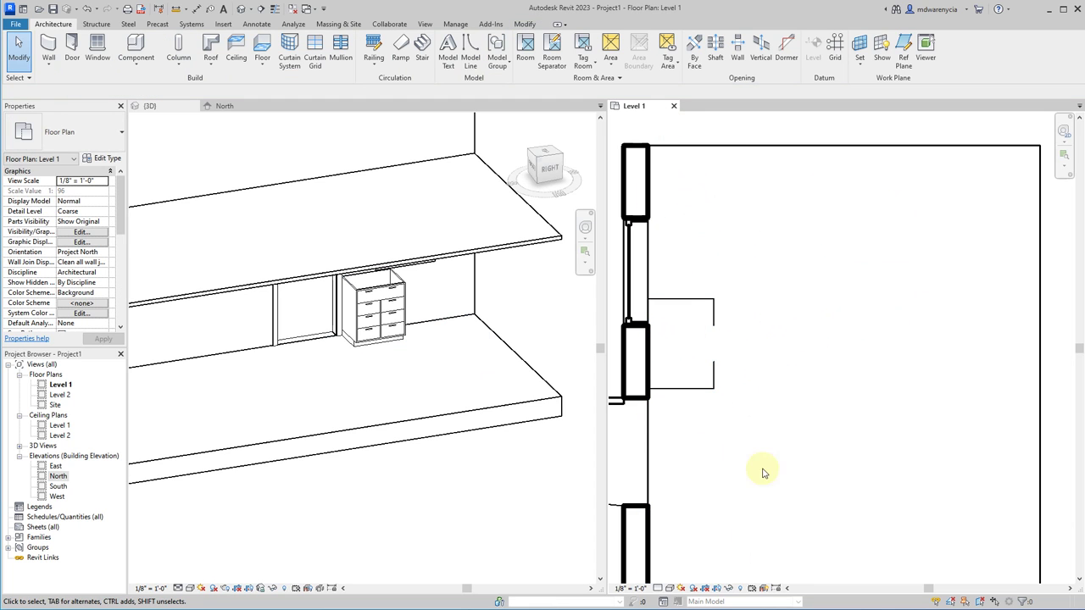
{"action": "left_click", "coordinate": [386, 330]}
- Set the base cabinet's Elevation from Level to 1' 0", then orbit to a front view
{"action": "left_click", "coordinate": [352, 339]}
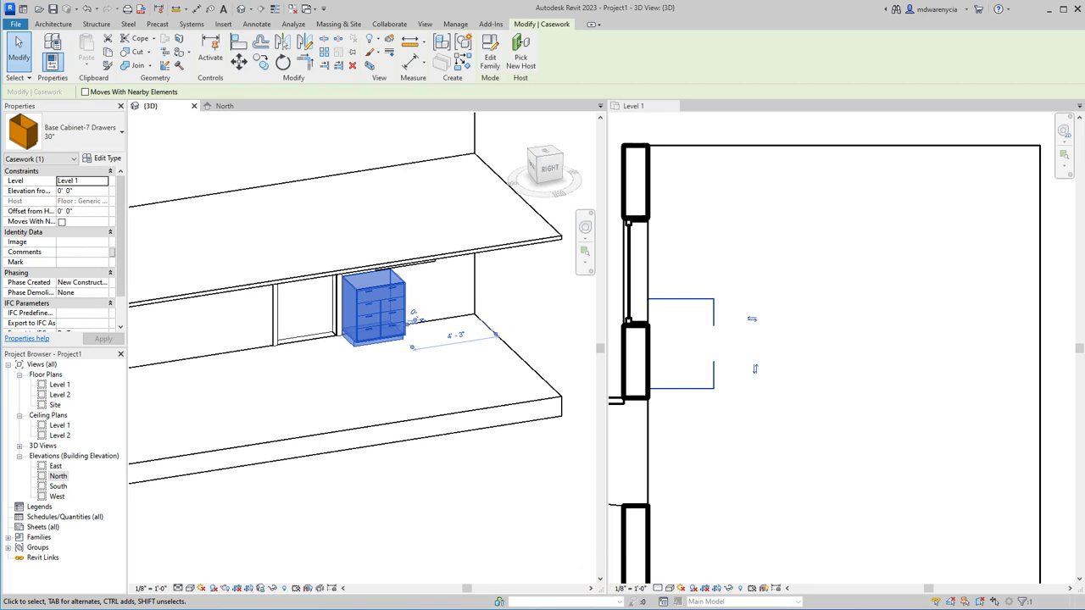
{"action": "left_click", "coordinate": [65, 190]}
{"action": "key", "text": "Delete"}
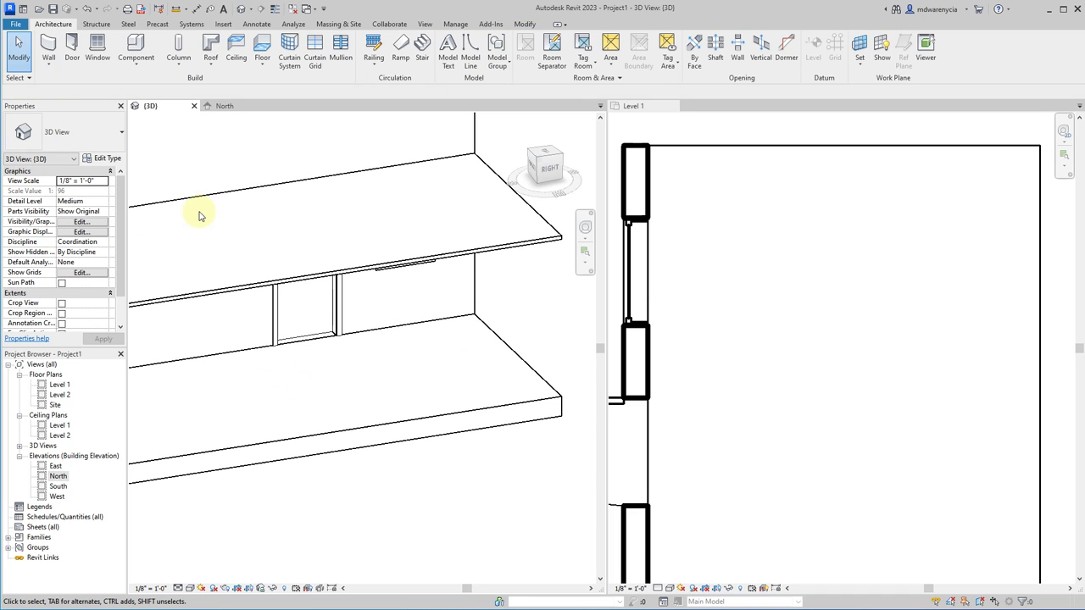
{"action": "key", "text": "ctrl+z"}
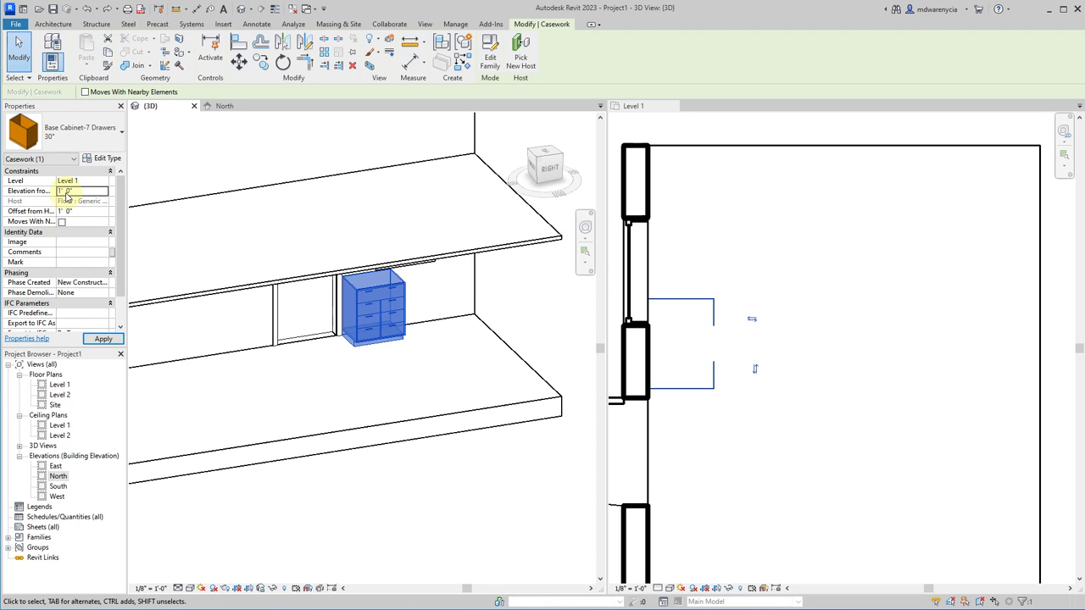
{"action": "left_click_drag", "start_coordinate": [127, 240], "coordinate": [183, 231]}
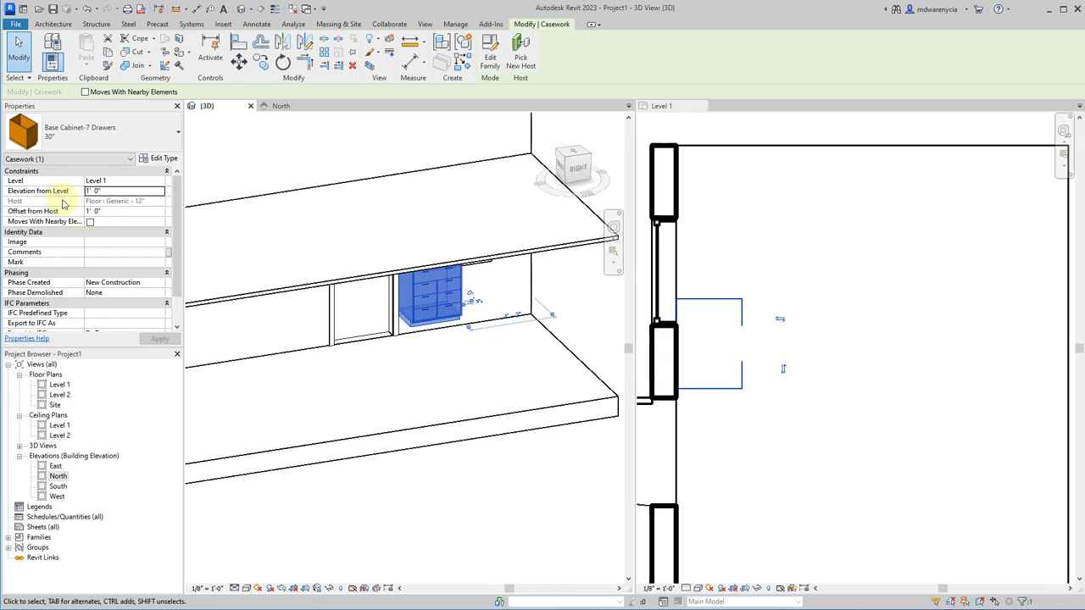
{"action": "scroll", "coordinate": [127, 314], "scroll_direction": "down", "scroll_amount": 2}
{"action": "scroll", "coordinate": [120, 285], "scroll_direction": "up", "scroll_amount": 2}
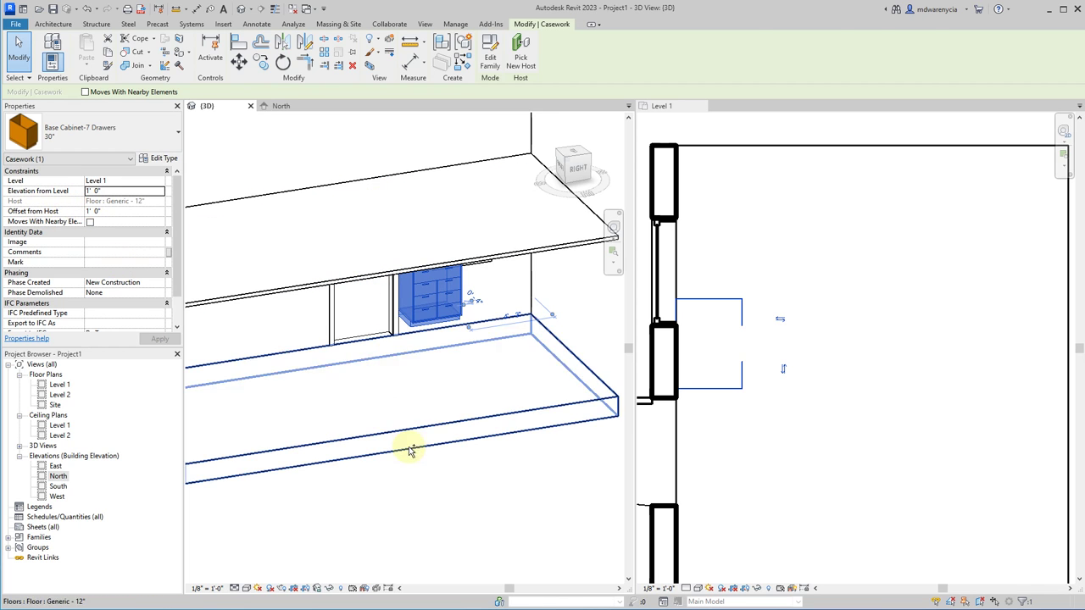
{"action": "key", "text": "Escape"}
{"action": "middle_click_drag", "start_coordinate": [322, 375], "coordinate": [604, 377], "text": "shift"}
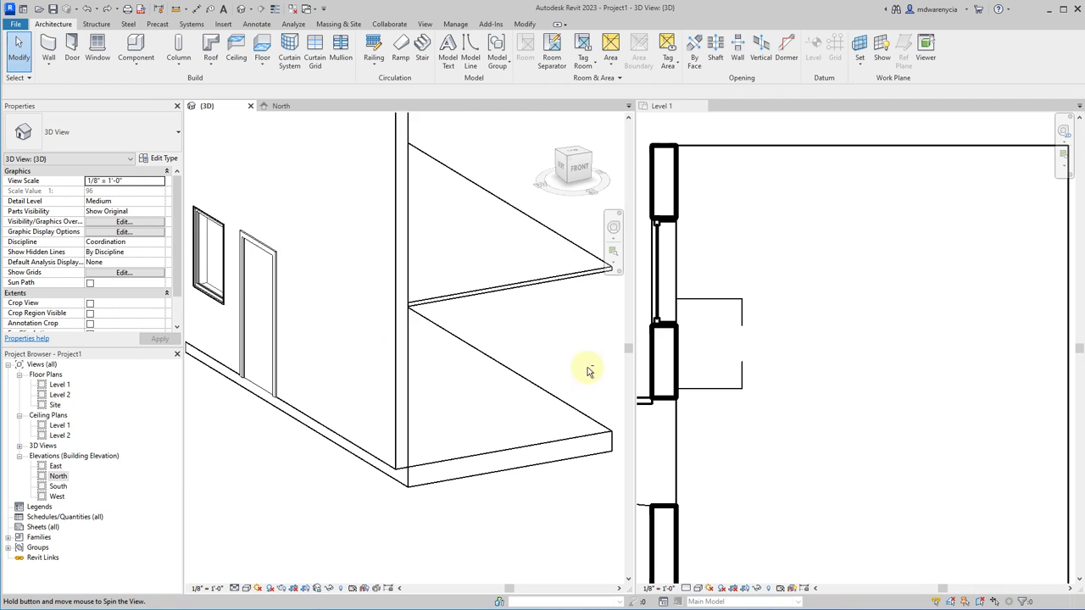
{"action": "left_click", "coordinate": [278, 339]}
- Try editing the door's Sill Height and dismiss the invalid value error
{"action": "middle_click_drag", "start_coordinate": [254, 436], "coordinate": [447, 399], "text": "shift"}
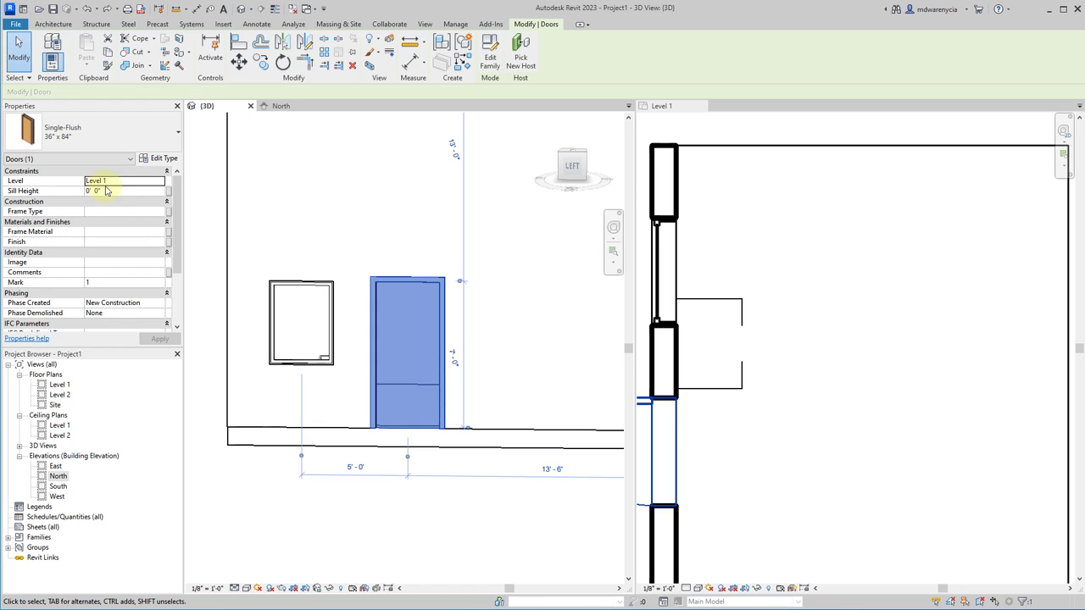
{"action": "left_click", "coordinate": [108, 191]}
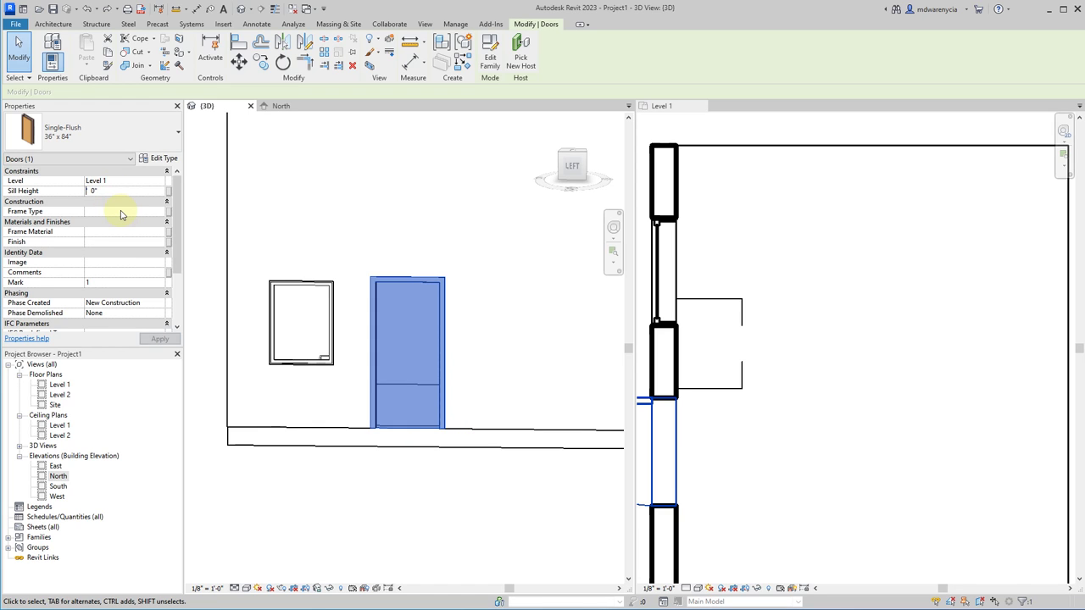
{"action": "key", "text": "Return"}
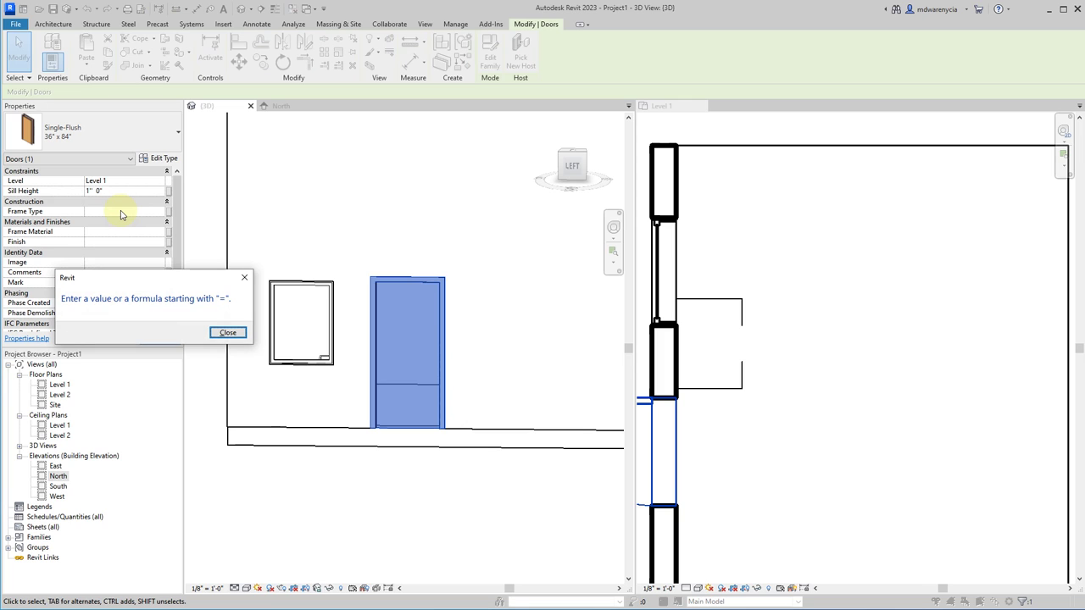
{"action": "key", "text": "Return"}
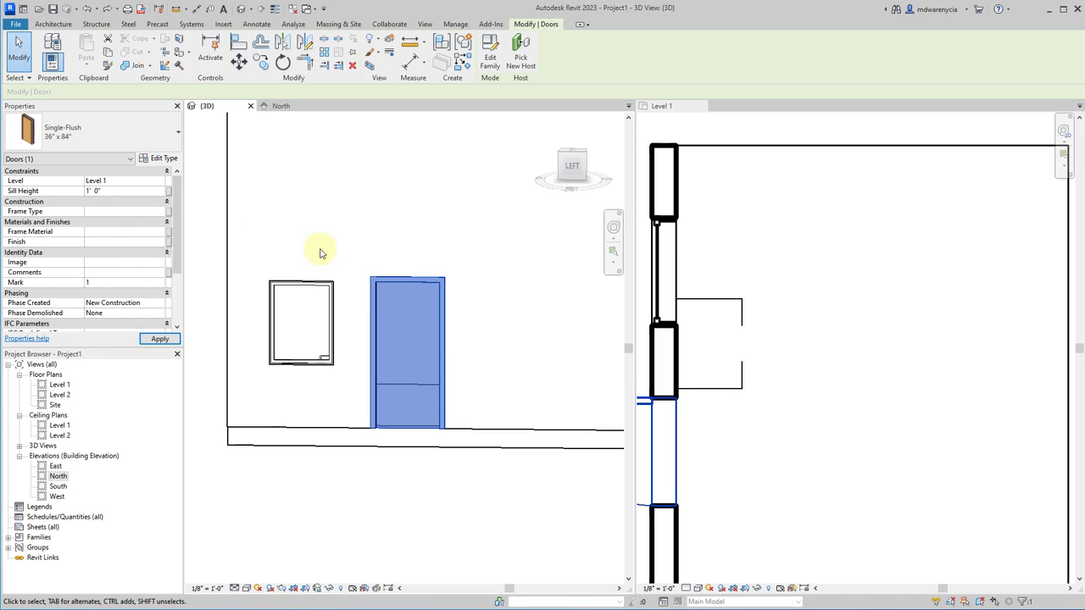
{"action": "left_click", "coordinate": [399, 514]}
- Raise the fixed 36" x 48" window beside the door to a 4' 0" sill height
{"action": "left_click", "coordinate": [326, 363]}
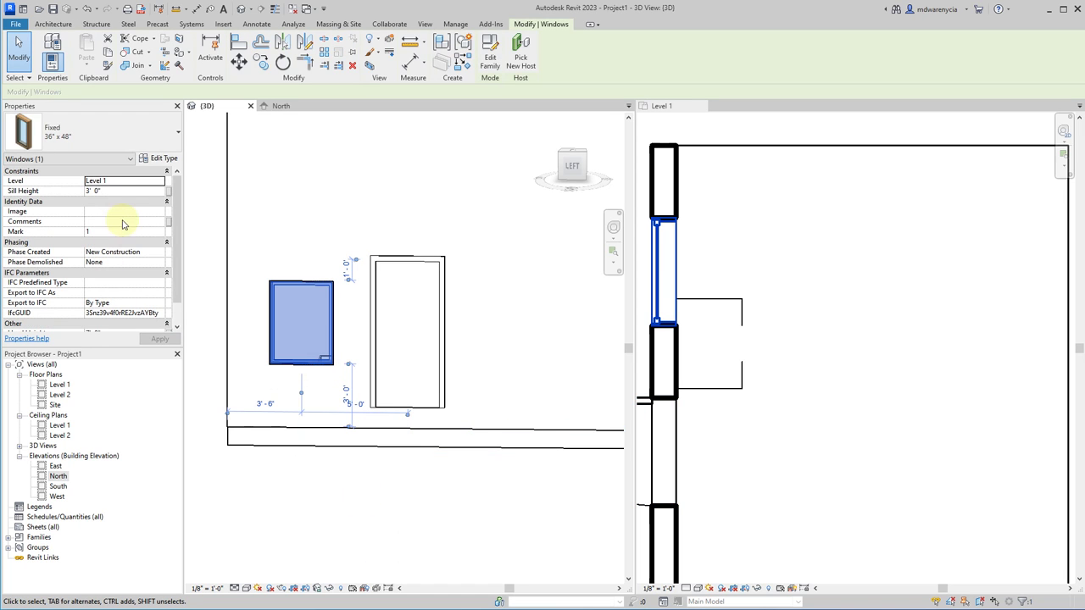
{"action": "left_click", "coordinate": [149, 194]}
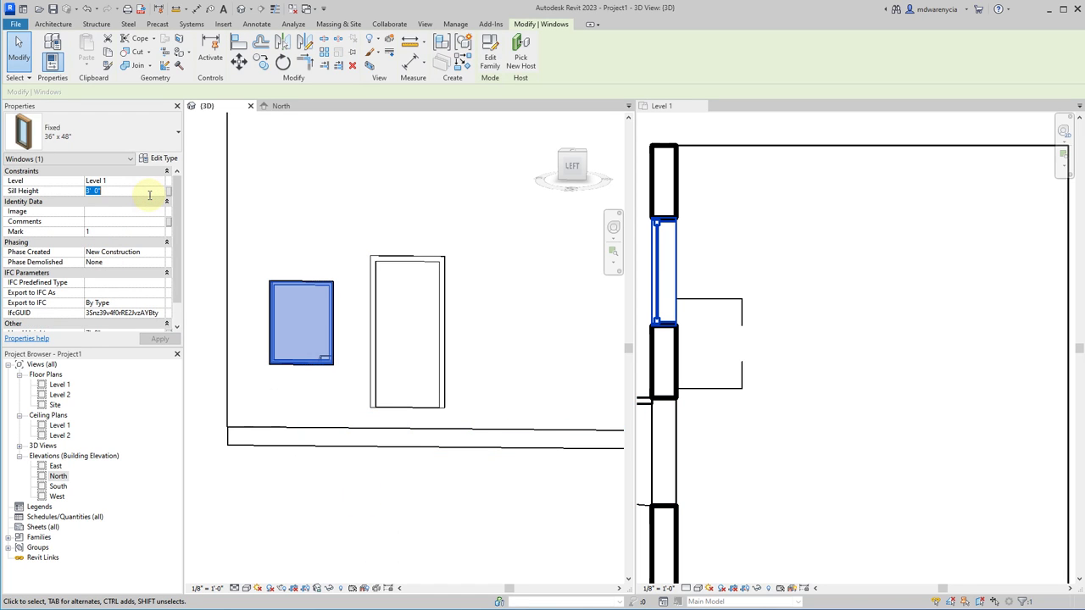
{"action": "type", "text": "4"}
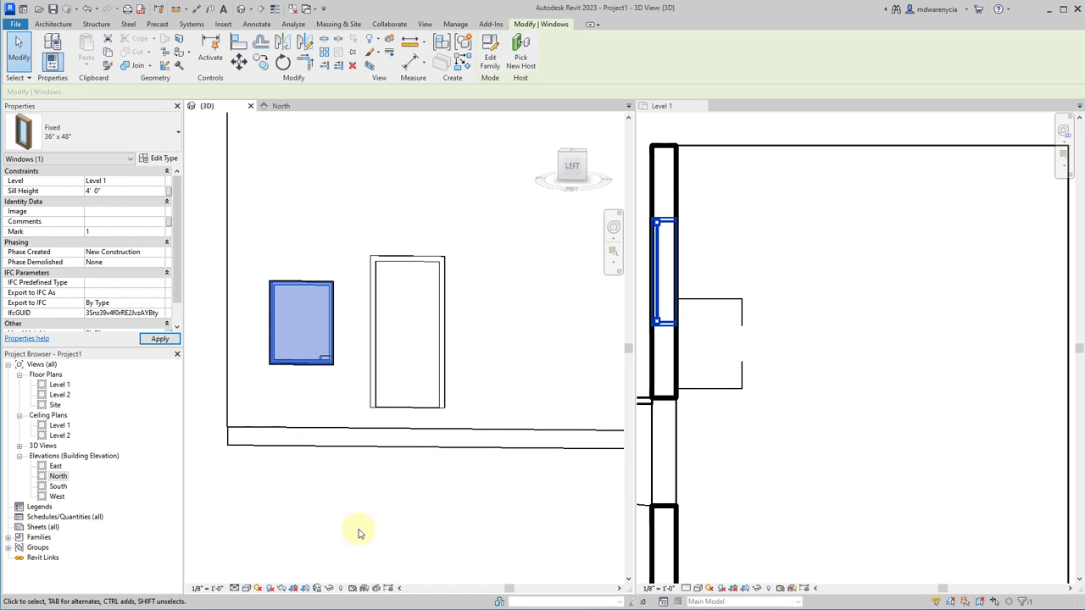
{"action": "key", "text": "Escape"}
{"action": "left_click", "coordinate": [431, 367]}
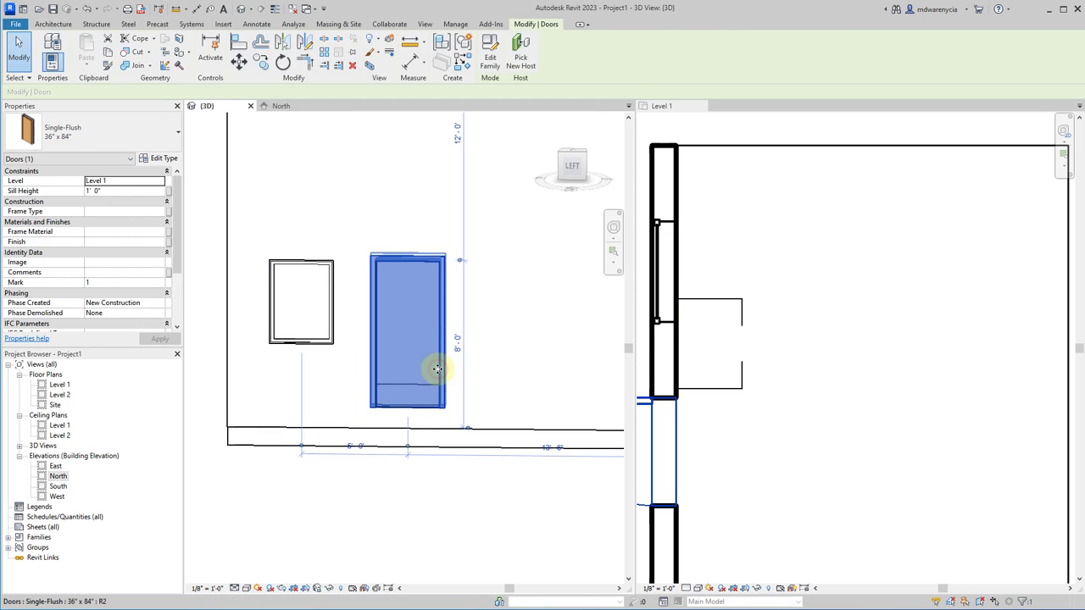
{"action": "left_click", "coordinate": [352, 386]}
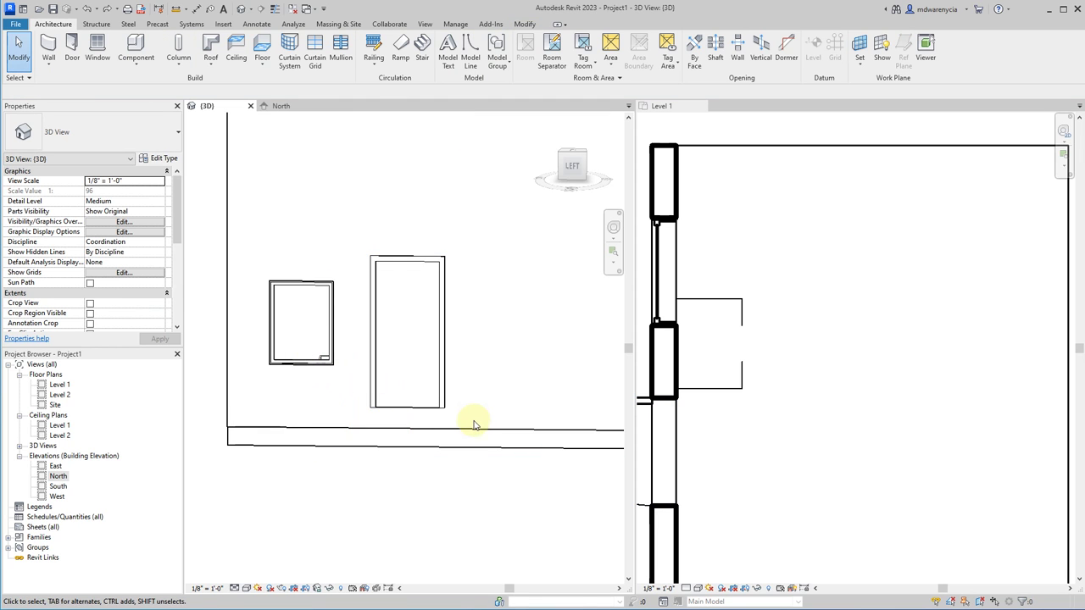
{"action": "left_click", "coordinate": [288, 314]}
{"action": "double_click", "coordinate": [89, 192]}
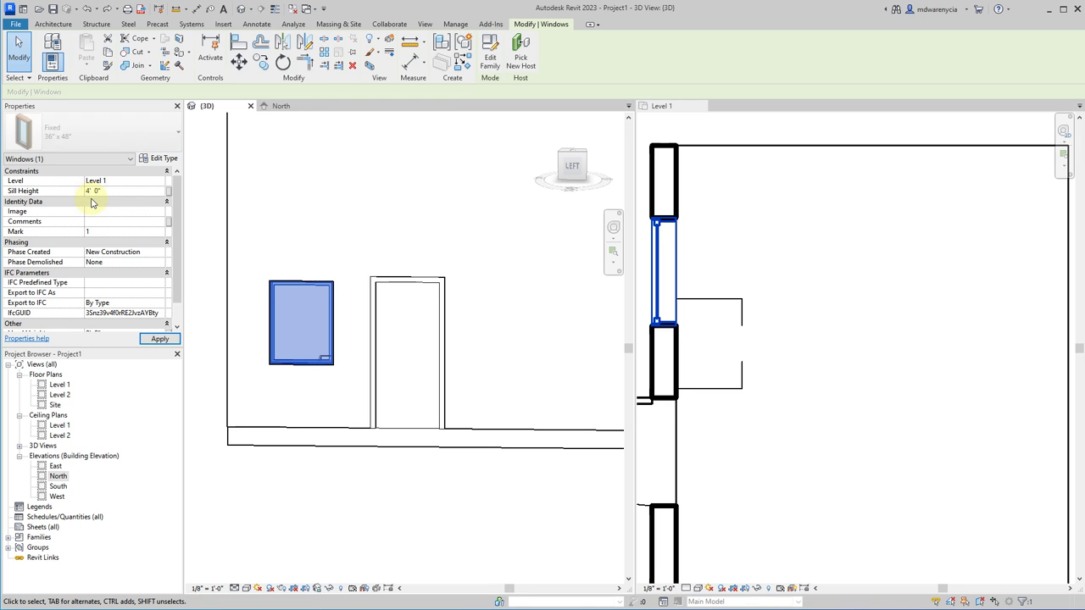
{"action": "left_click", "coordinate": [345, 520]}
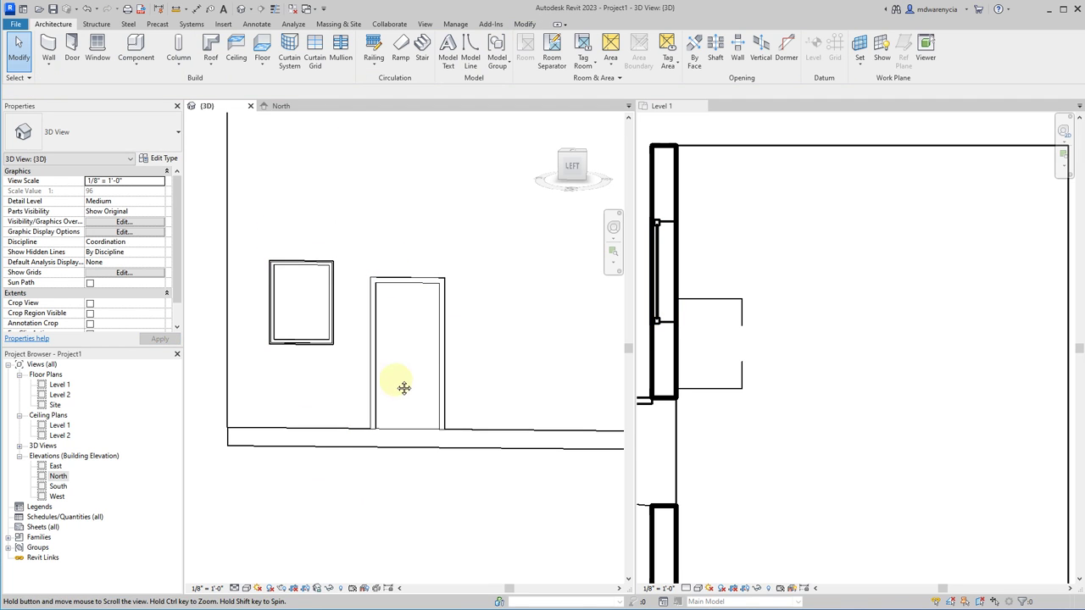
{"action": "middle_click_drag", "start_coordinate": [399, 387], "coordinate": [356, 426]}
{"action": "left_click", "coordinate": [97, 49]}
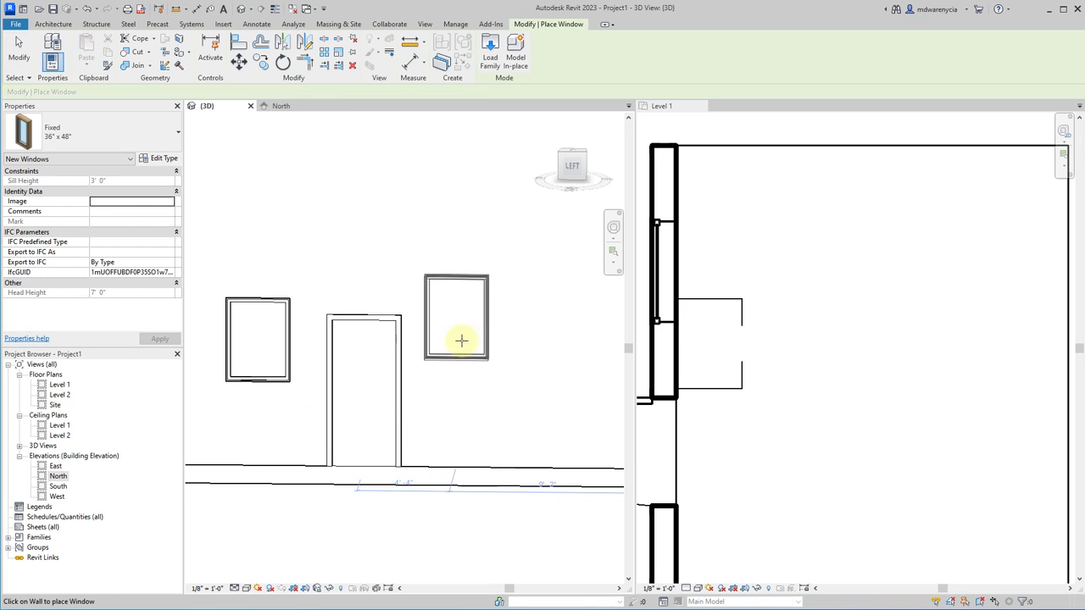
- Open the North, East and West elevation views
{"action": "scroll", "coordinate": [305, 284], "scroll_direction": "down", "scroll_amount": 3}
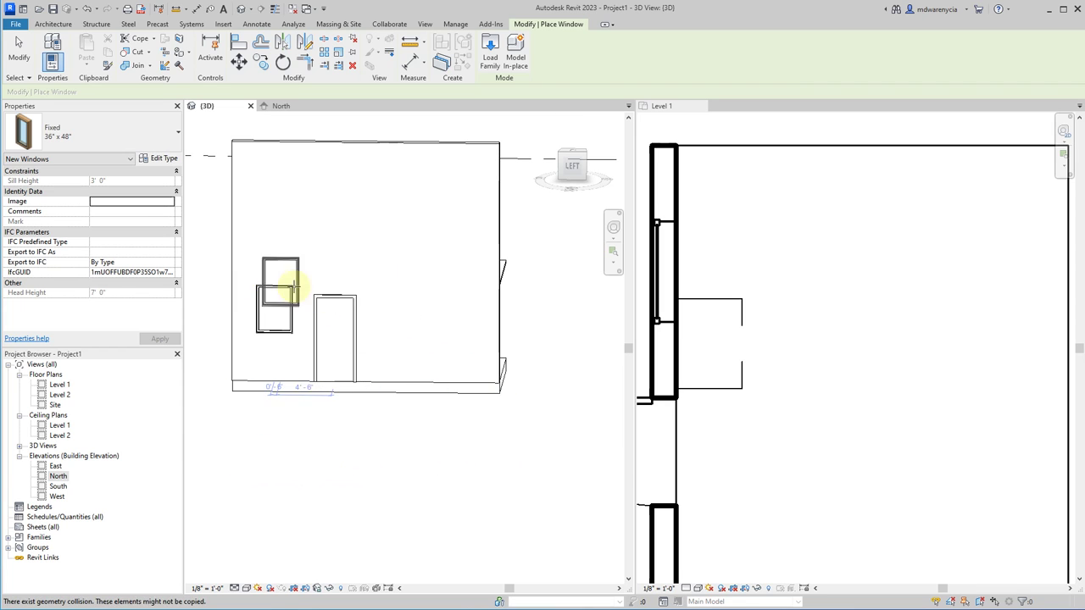
{"action": "scroll", "coordinate": [361, 291], "scroll_direction": "up", "scroll_amount": 3}
{"action": "left_click", "coordinate": [279, 105]}
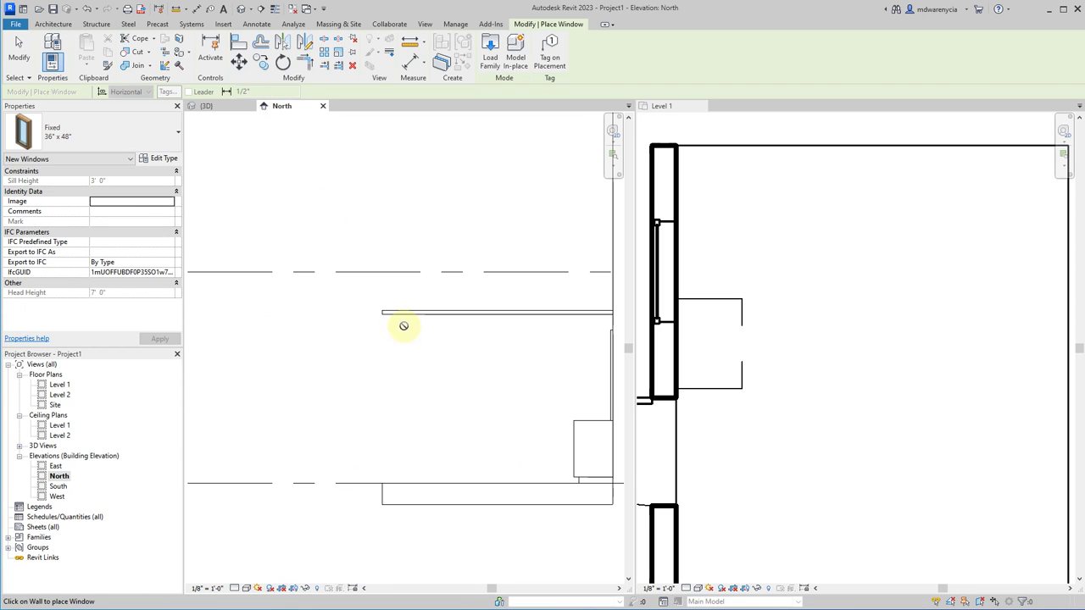
{"action": "double_click", "coordinate": [55, 466]}
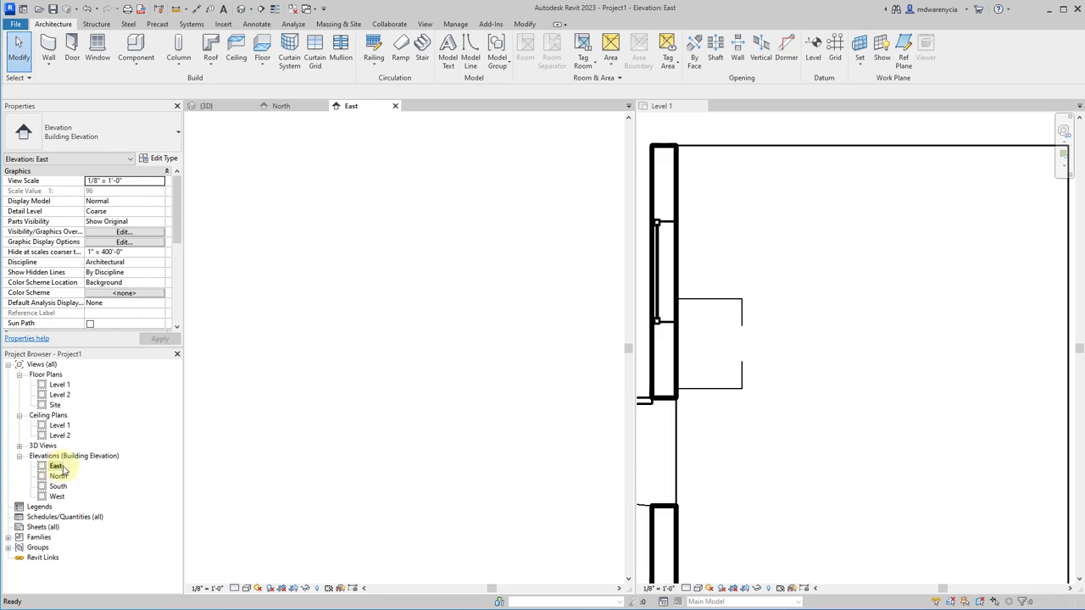
{"action": "double_click", "coordinate": [57, 497]}
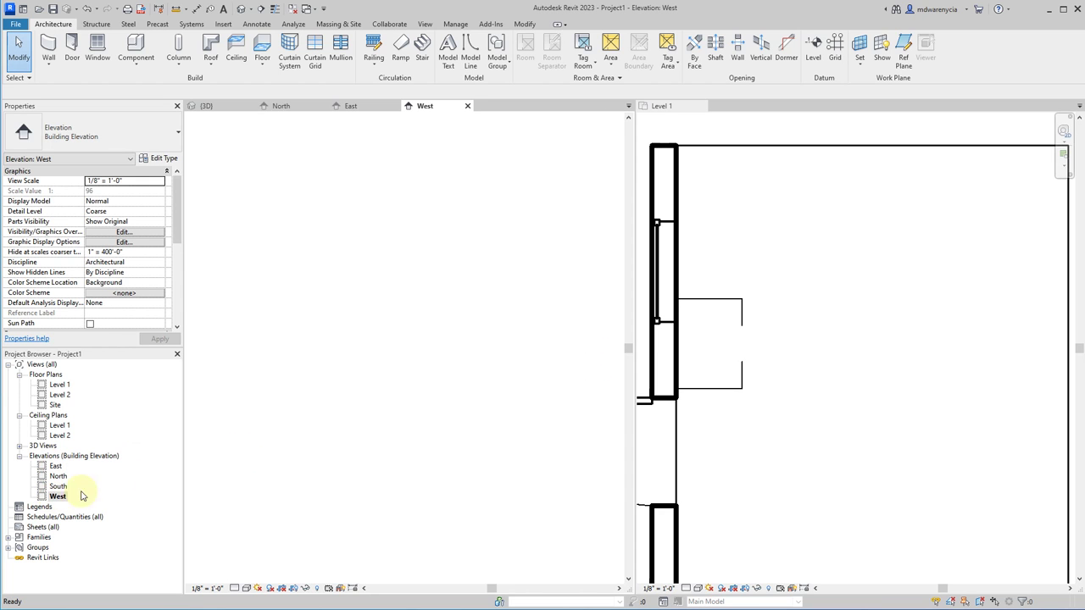
{"action": "scroll", "coordinate": [436, 356], "scroll_direction": "up", "scroll_amount": 5}
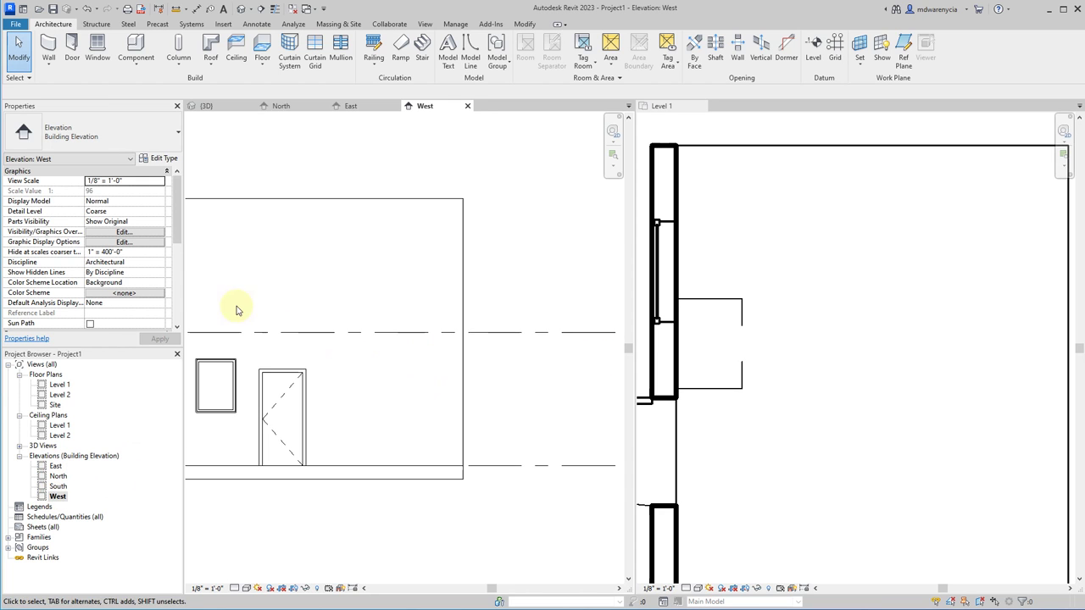
- Place three trial windows on the West wall, then undo the two highest
{"action": "left_click", "coordinate": [97, 51]}
{"action": "left_click", "coordinate": [346, 370]}
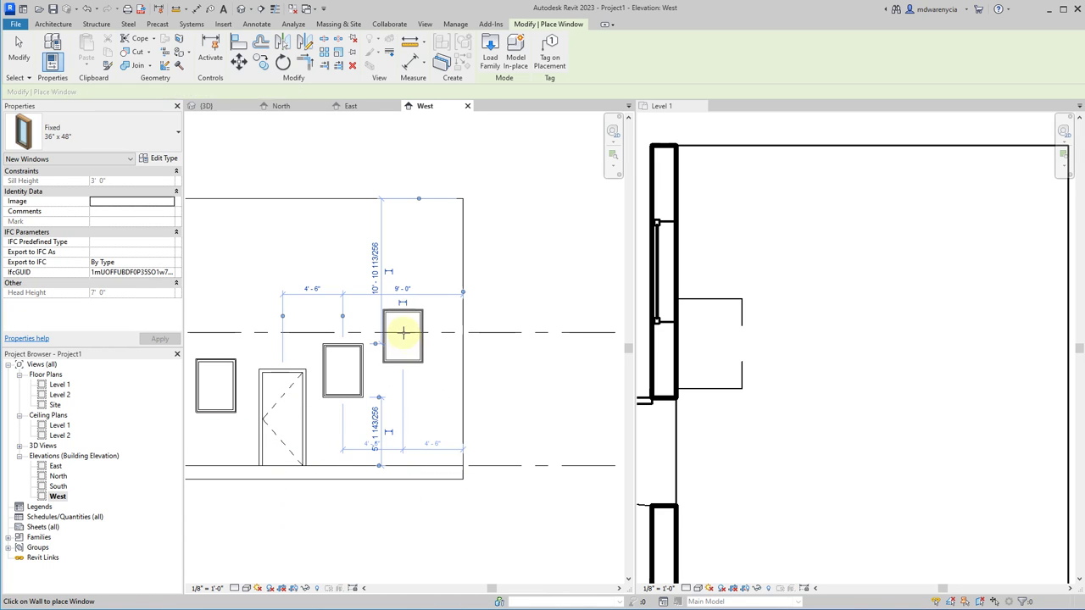
{"action": "left_click", "coordinate": [390, 329]}
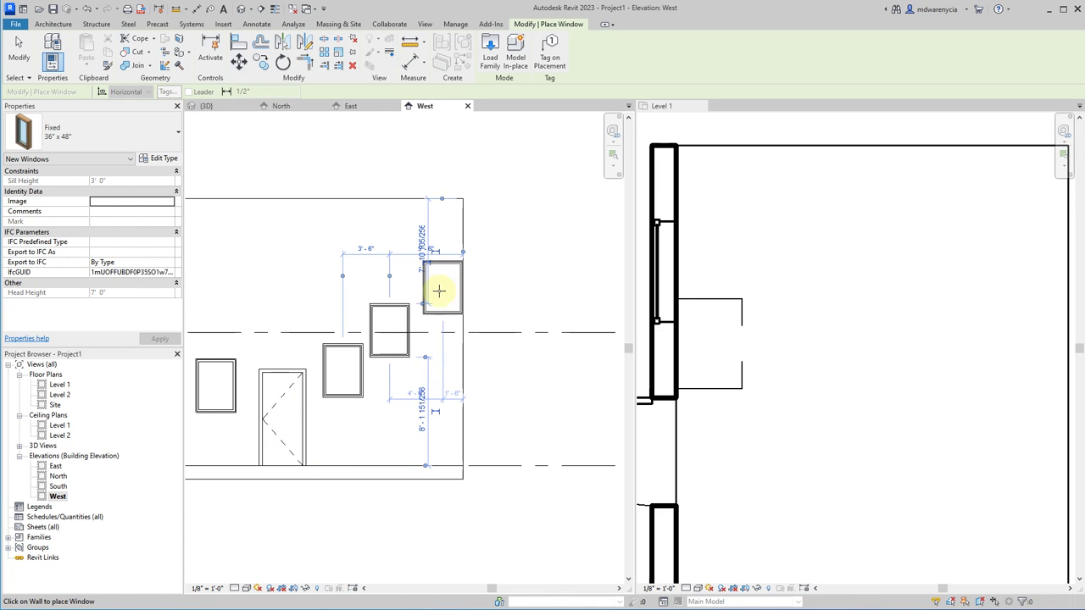
{"action": "left_click", "coordinate": [436, 289]}
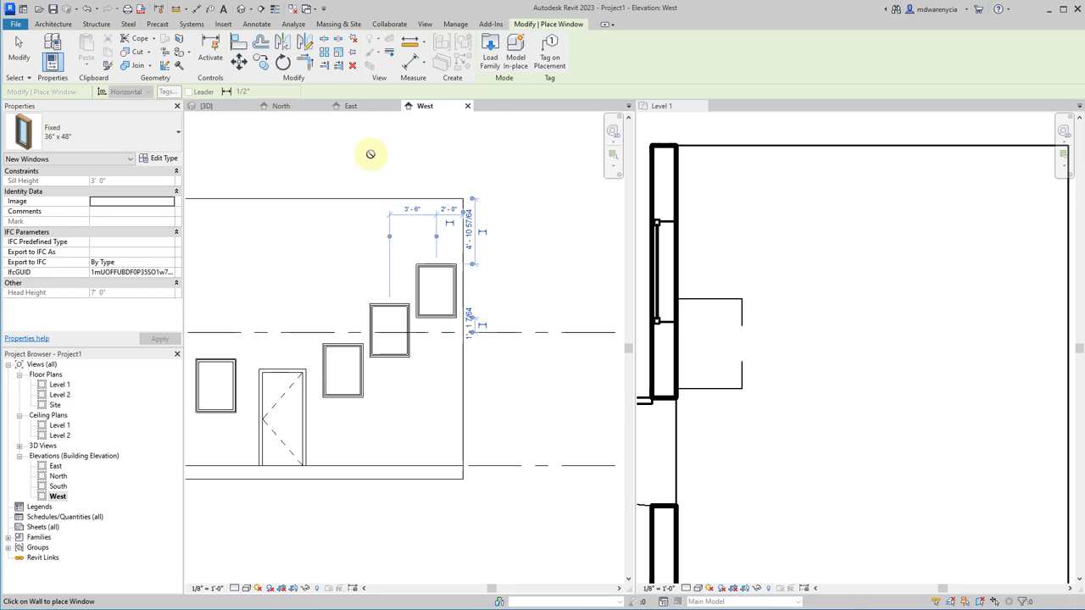
{"action": "key", "text": "ctrl+z"}
{"action": "key", "text": "ctrl+z"}
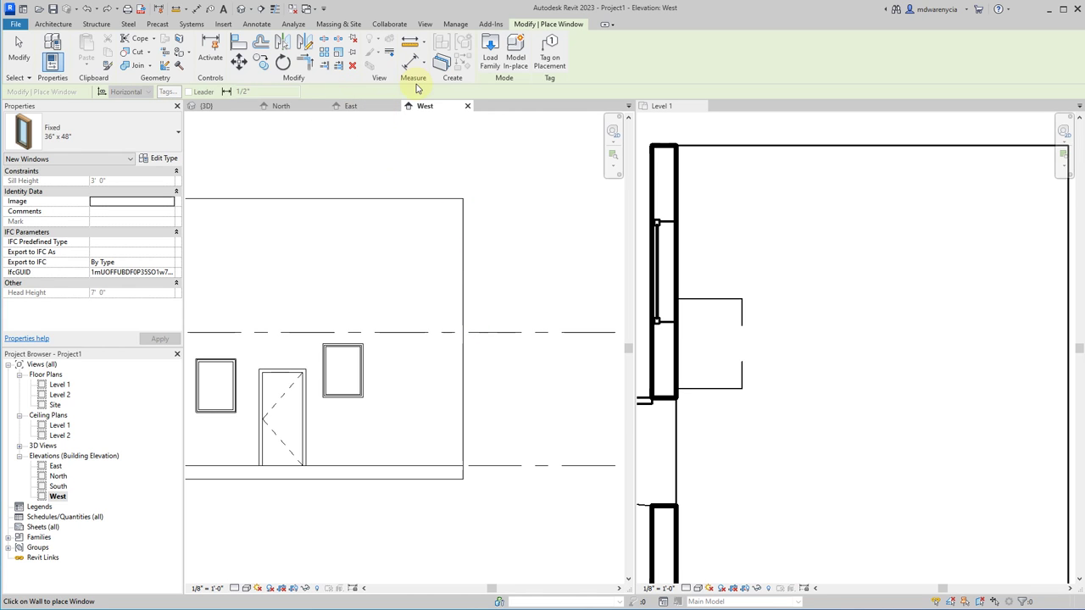
{"action": "key", "text": "Escape"}
{"action": "key", "text": "Escape"}
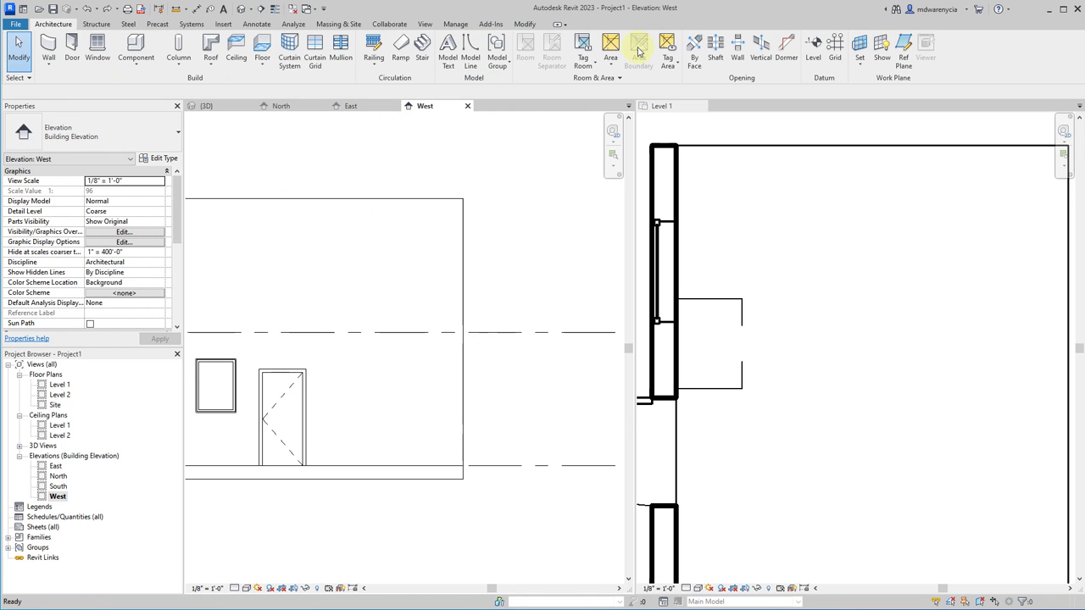
{"action": "left_click", "coordinate": [470, 50]}
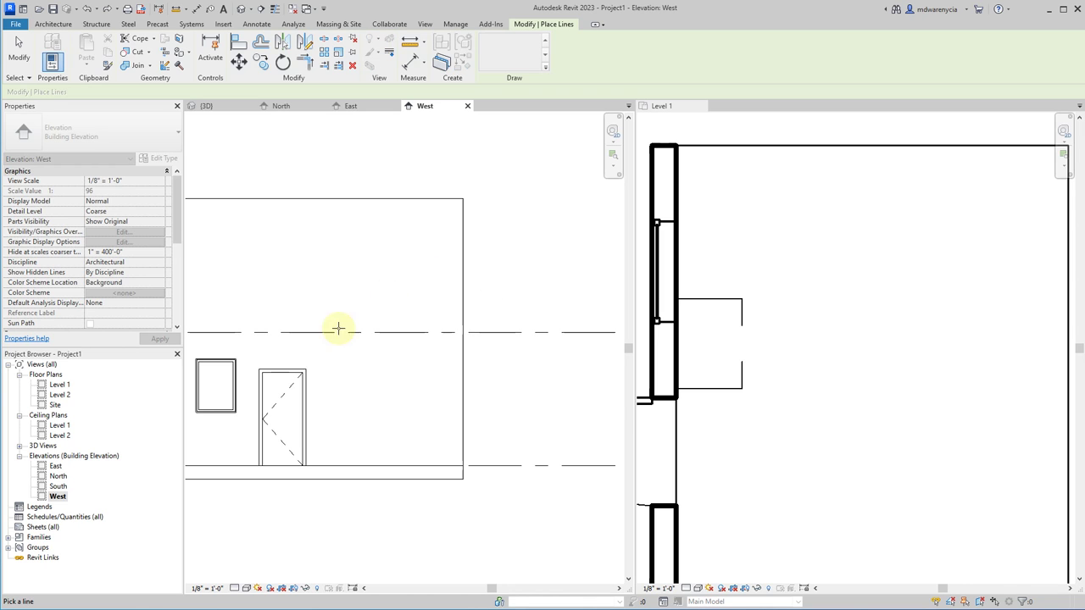
- Try drawing a model line in an orbited 3D view, then cancel it
{"action": "key", "text": "Escape"}
{"action": "key", "text": "Escape"}
{"action": "left_click", "coordinate": [222, 106]}
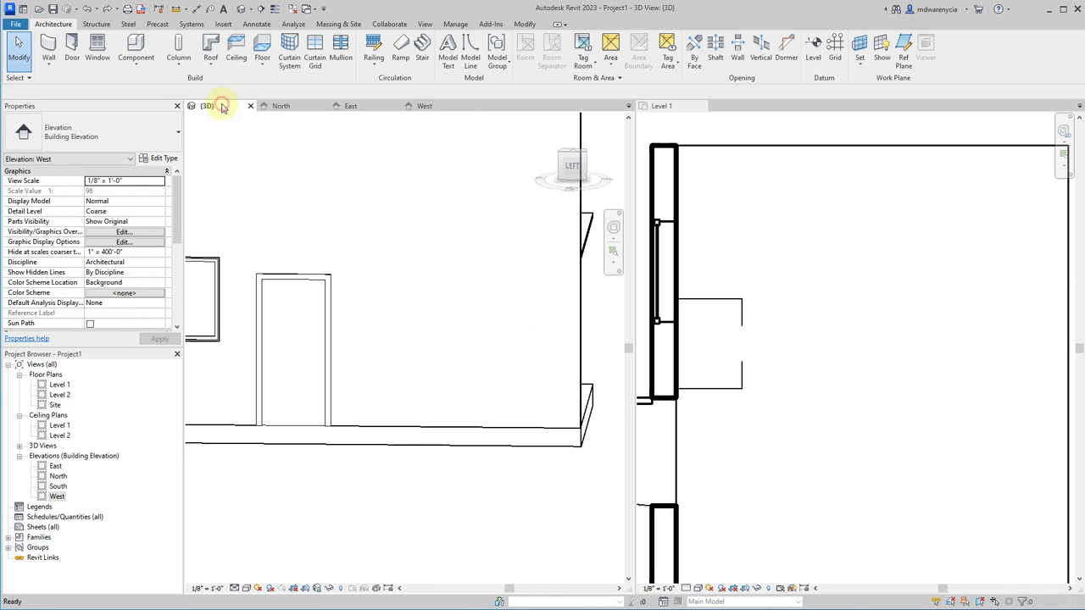
{"action": "middle_click_drag", "start_coordinate": [475, 272], "coordinate": [390, 296], "text": "shift"}
{"action": "left_click", "coordinate": [466, 43]}
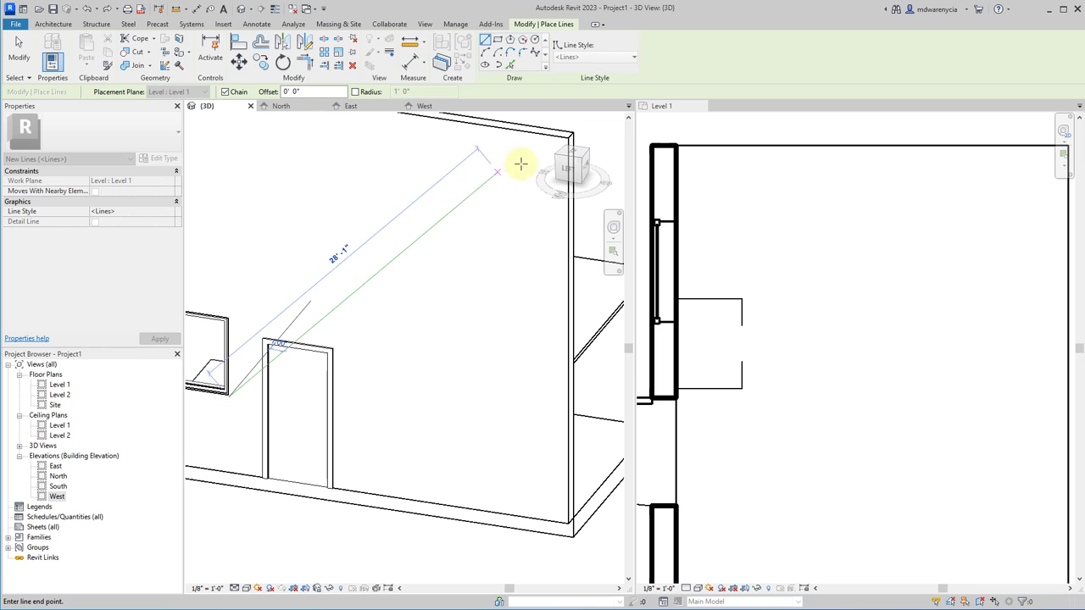
{"action": "key", "text": "Escape"}
{"action": "scroll", "coordinate": [348, 315], "scroll_direction": "down", "scroll_amount": 4}
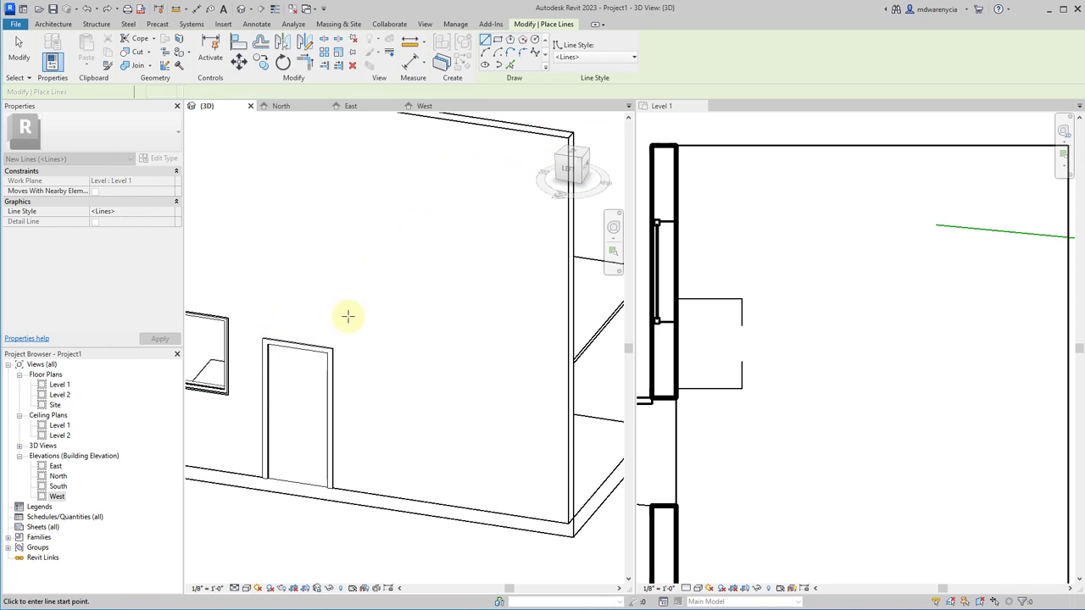
{"action": "scroll", "coordinate": [407, 291], "scroll_direction": "down", "scroll_amount": 2}
{"action": "scroll", "coordinate": [407, 292], "scroll_direction": "down", "scroll_amount": 3}
{"action": "middle_click_drag", "start_coordinate": [447, 314], "coordinate": [431, 296], "text": "shift"}
{"action": "scroll", "coordinate": [388, 282], "scroll_direction": "up", "scroll_amount": 5}
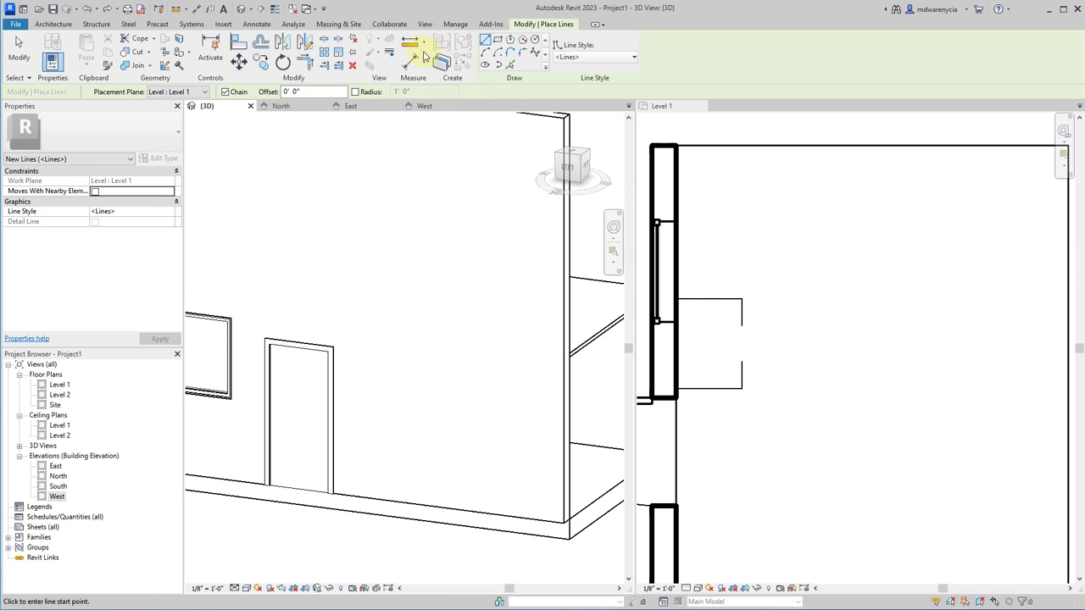
- In the West elevation, pick the wall as work plane and draw a diagonal line from the window corner
{"action": "left_click", "coordinate": [412, 106]}
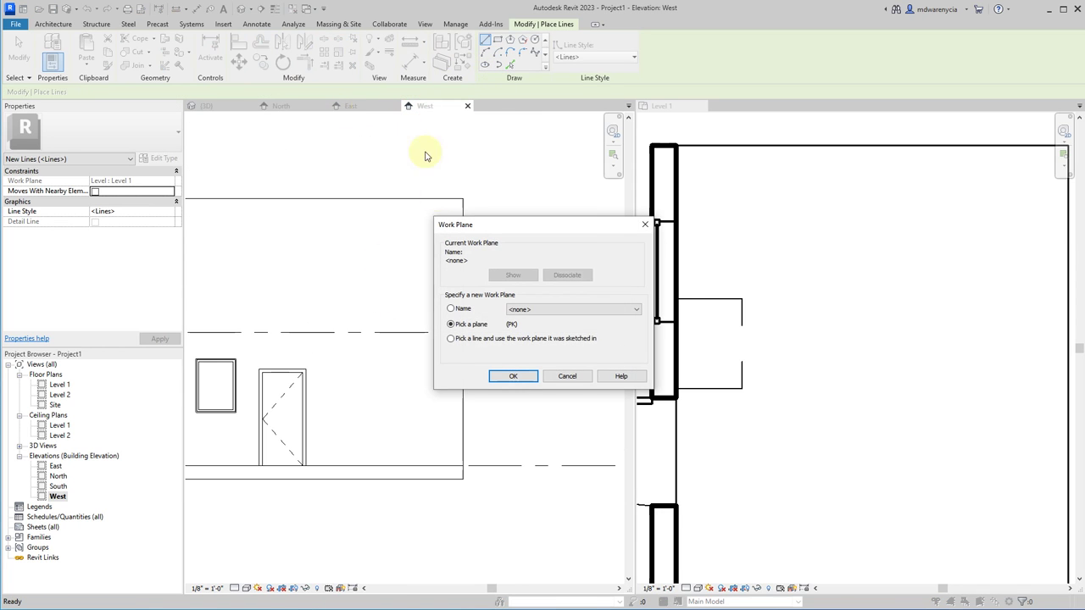
{"action": "left_click", "coordinate": [535, 310]}
{"action": "left_click", "coordinate": [458, 326]}
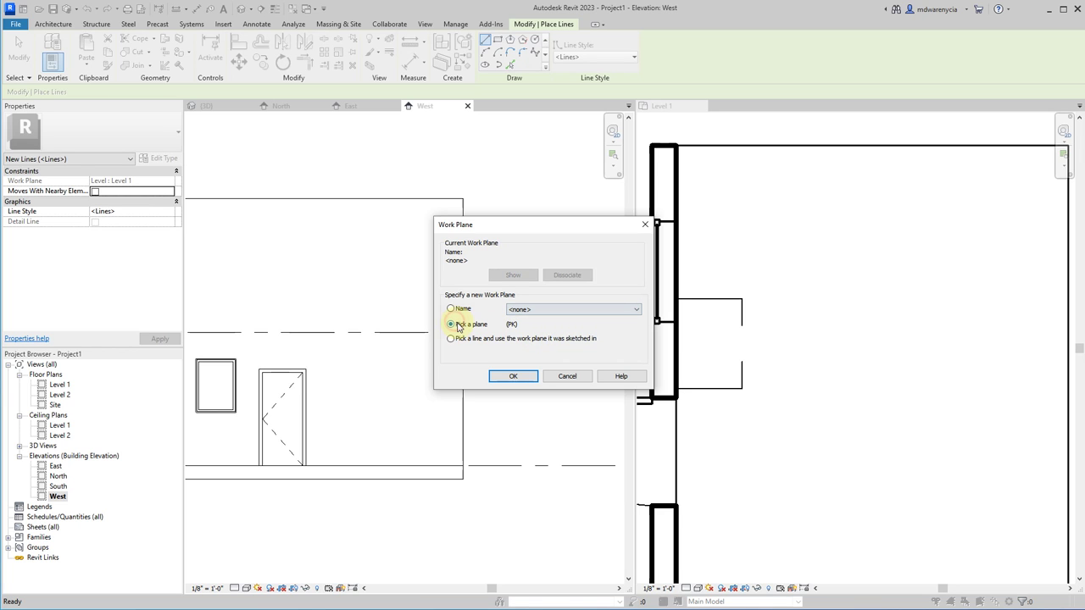
{"action": "left_click", "coordinate": [512, 377]}
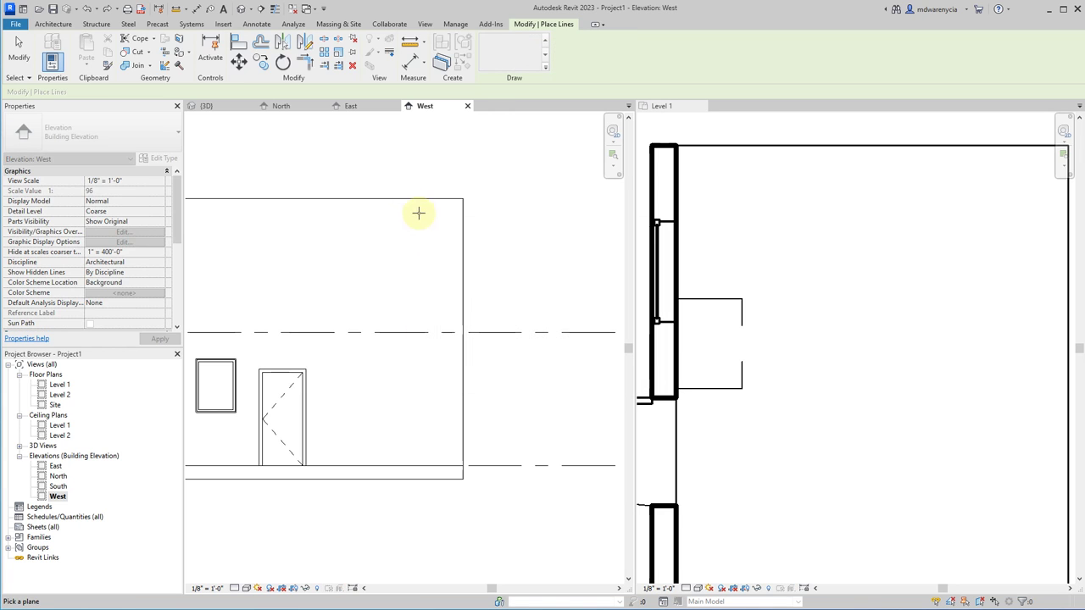
{"action": "left_click", "coordinate": [399, 199]}
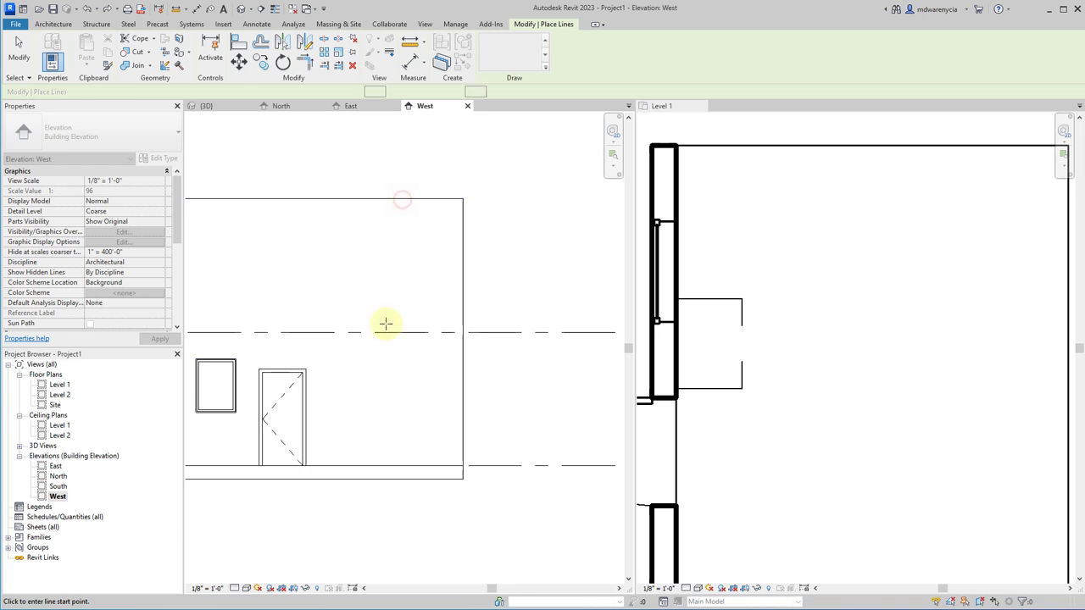
{"action": "left_click", "coordinate": [238, 412]}
{"action": "left_click", "coordinate": [423, 225]}
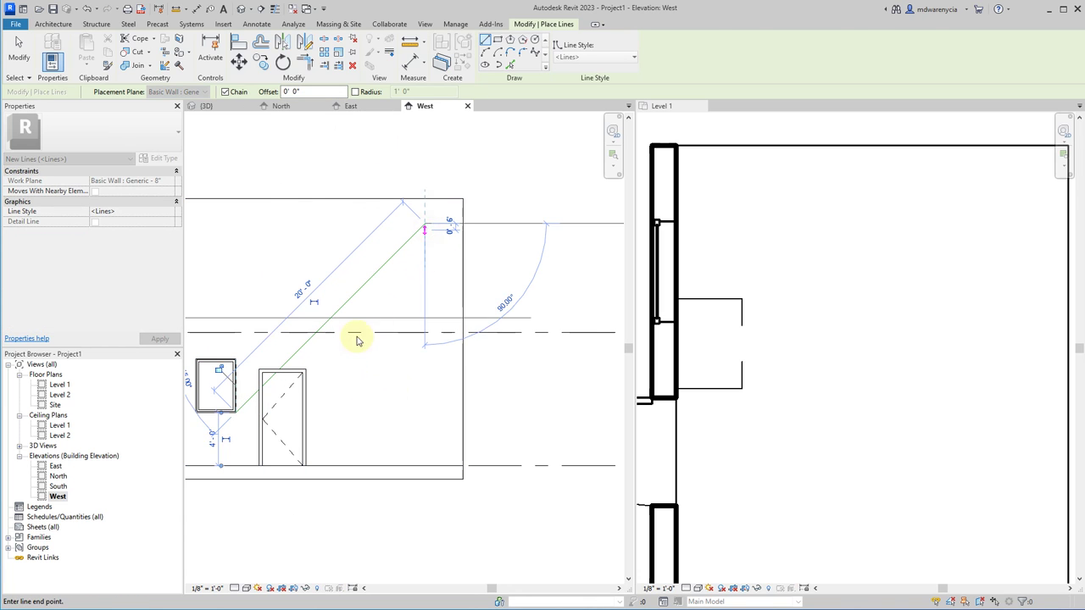
{"action": "key", "text": "Escape"}
{"action": "key", "text": "Escape"}
{"action": "left_click", "coordinate": [98, 53]}
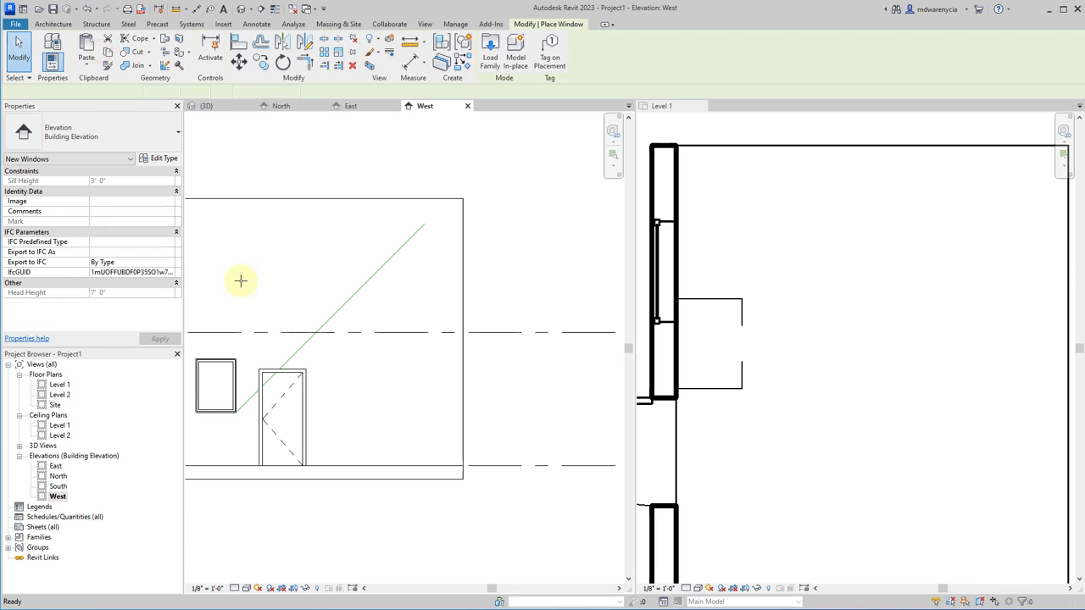
- Place three fixed 36" x 48" windows stepping up the diagonal guide line
{"action": "left_click", "coordinate": [269, 327]}
{"action": "scroll", "coordinate": [327, 356], "scroll_direction": "up", "scroll_amount": 5}
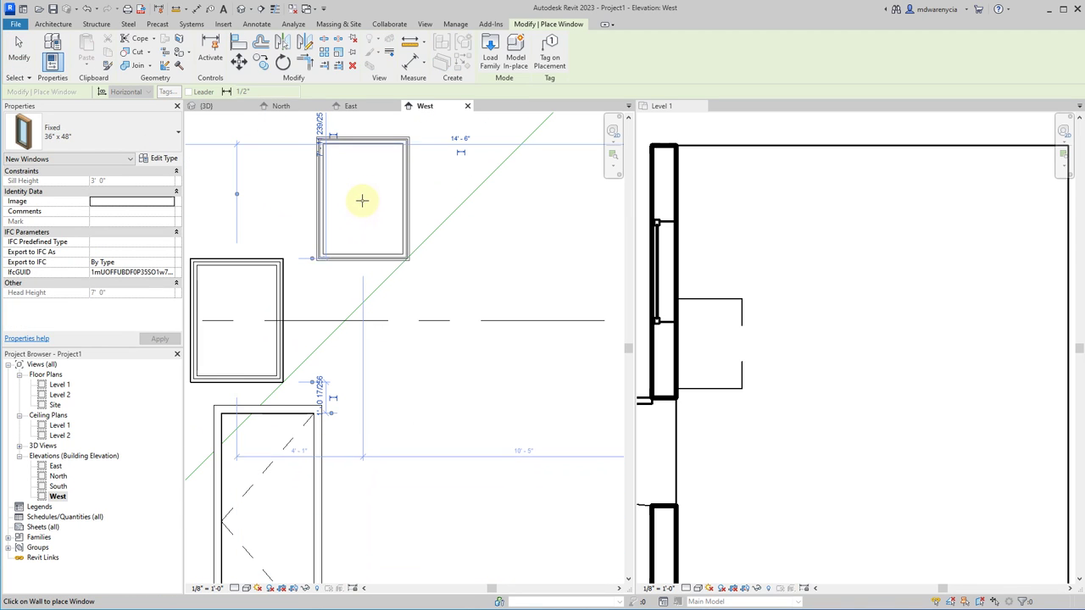
{"action": "left_click", "coordinate": [357, 199]}
{"action": "scroll", "coordinate": [351, 307], "scroll_direction": "down", "scroll_amount": 4}
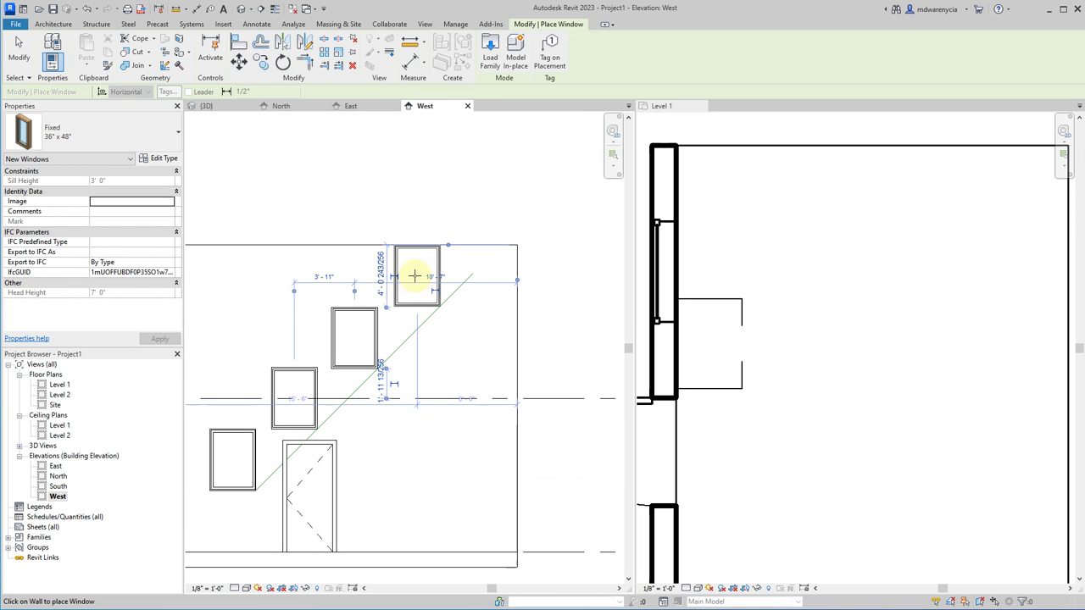
{"action": "left_click", "coordinate": [413, 276]}
{"action": "key", "text": "Escape"}
{"action": "key", "text": "Escape"}
- Center the West wall and select the stepped windows and the door to check them
{"action": "middle_click_drag", "start_coordinate": [348, 279], "coordinate": [439, 233]}
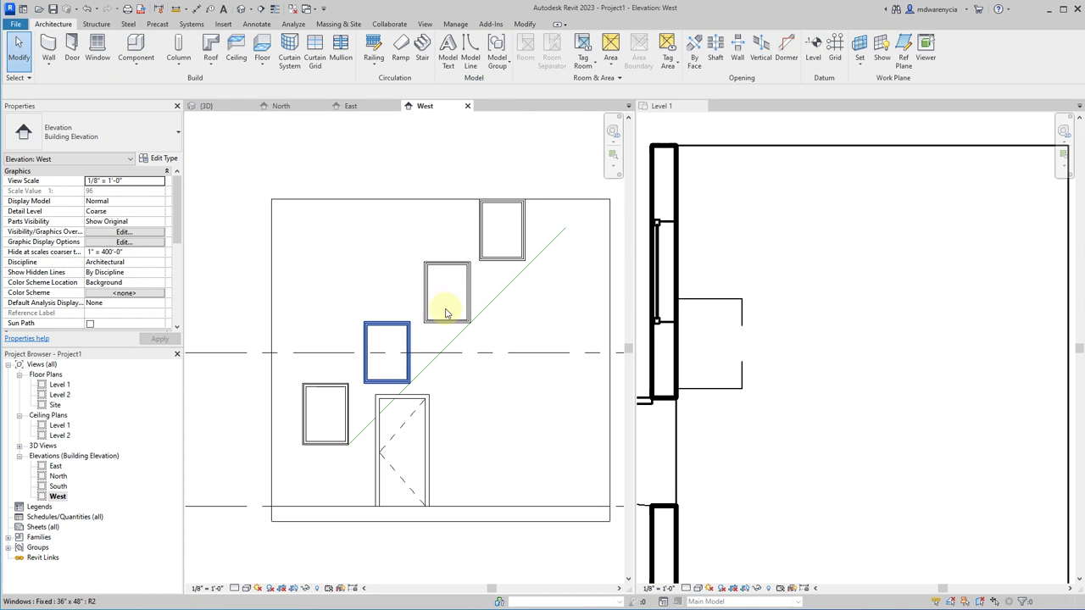
{"action": "left_click", "coordinate": [487, 303]}
{"action": "left_click", "coordinate": [418, 371]}
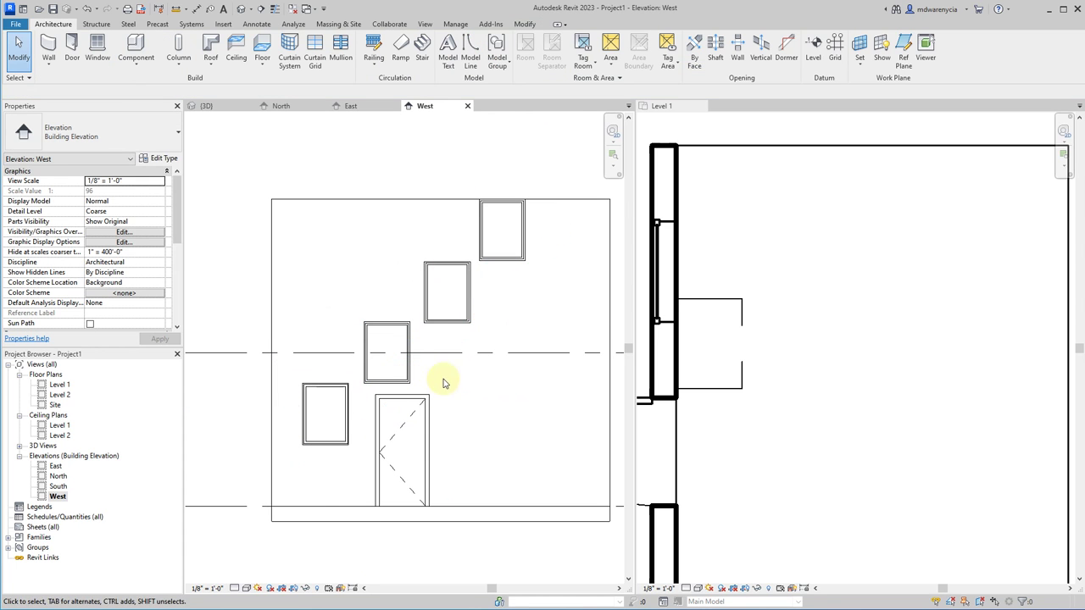
{"action": "left_click", "coordinate": [409, 419]}
- Cancel a door placement, start the Component tool and check its available types
{"action": "left_click", "coordinate": [53, 24]}
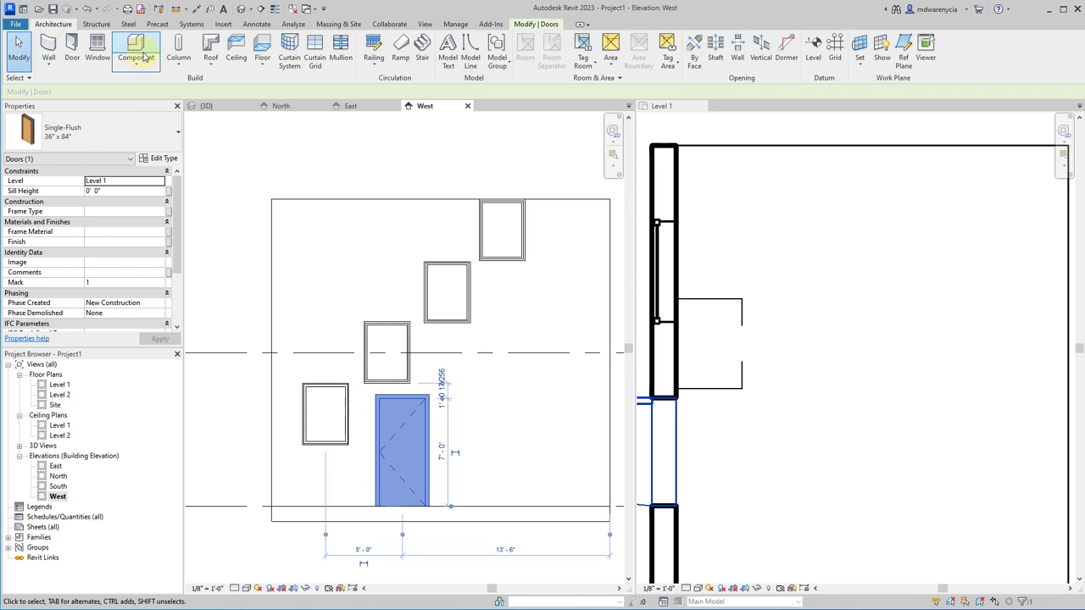
{"action": "left_click", "coordinate": [72, 53]}
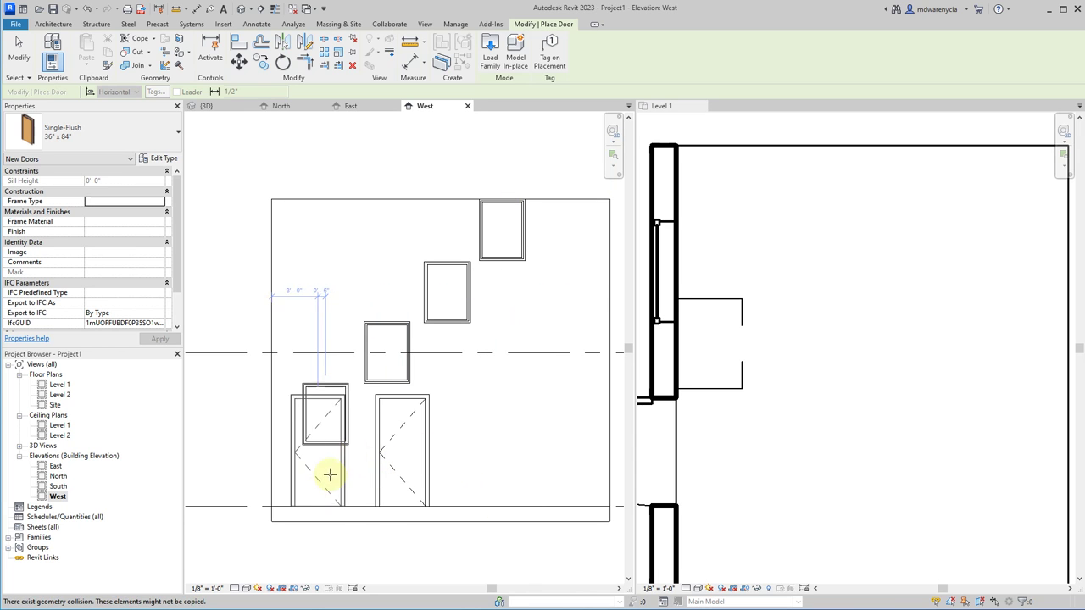
{"action": "key", "text": "Escape"}
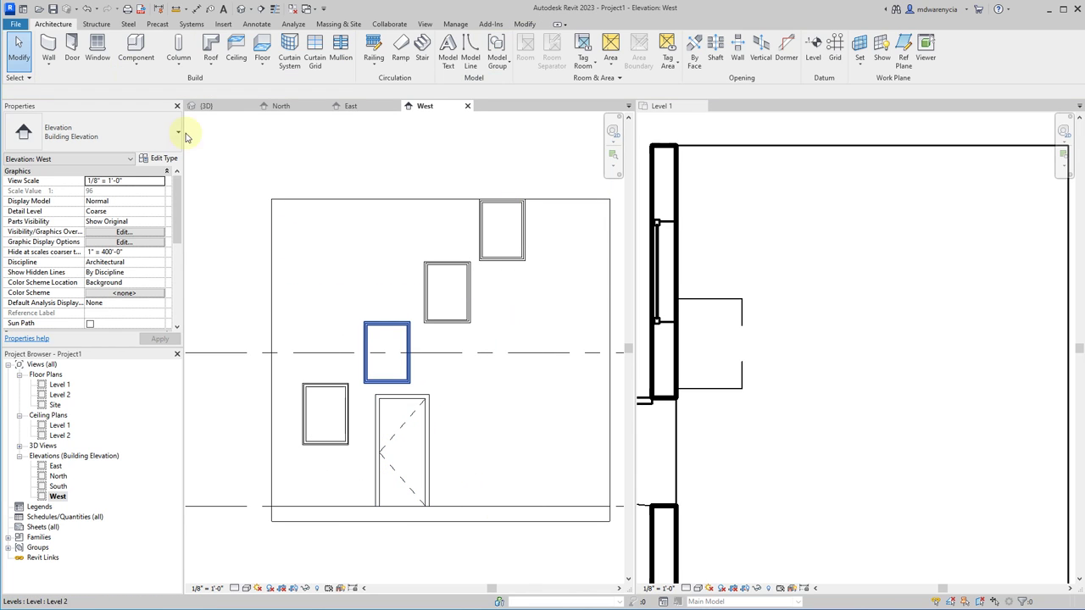
{"action": "left_click", "coordinate": [121, 51]}
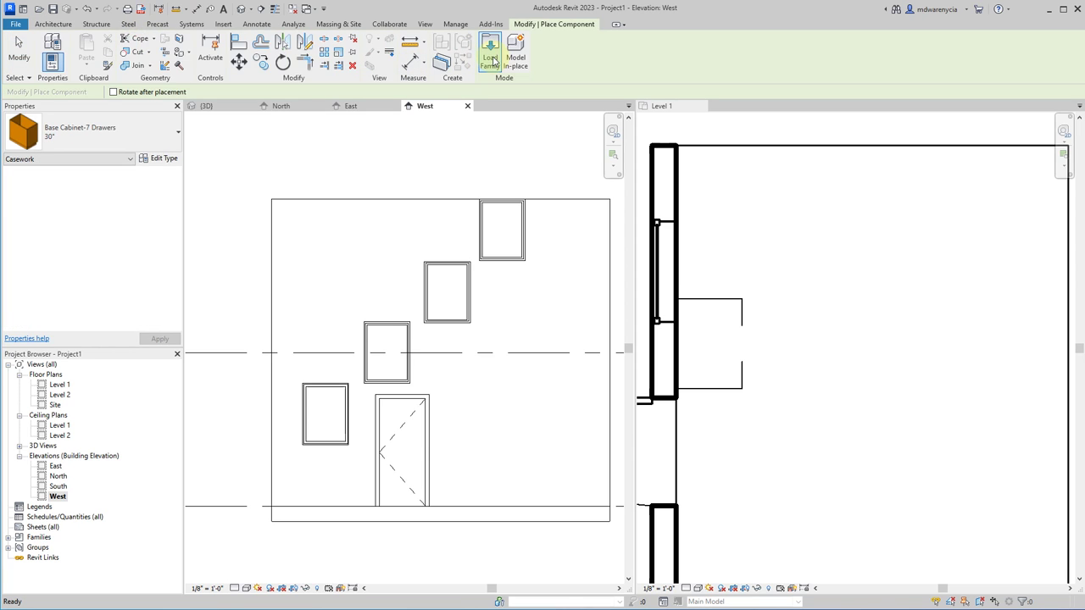
{"action": "left_click", "coordinate": [492, 59]}
{"action": "left_click", "coordinate": [721, 427]}
{"action": "left_click", "coordinate": [93, 133]}
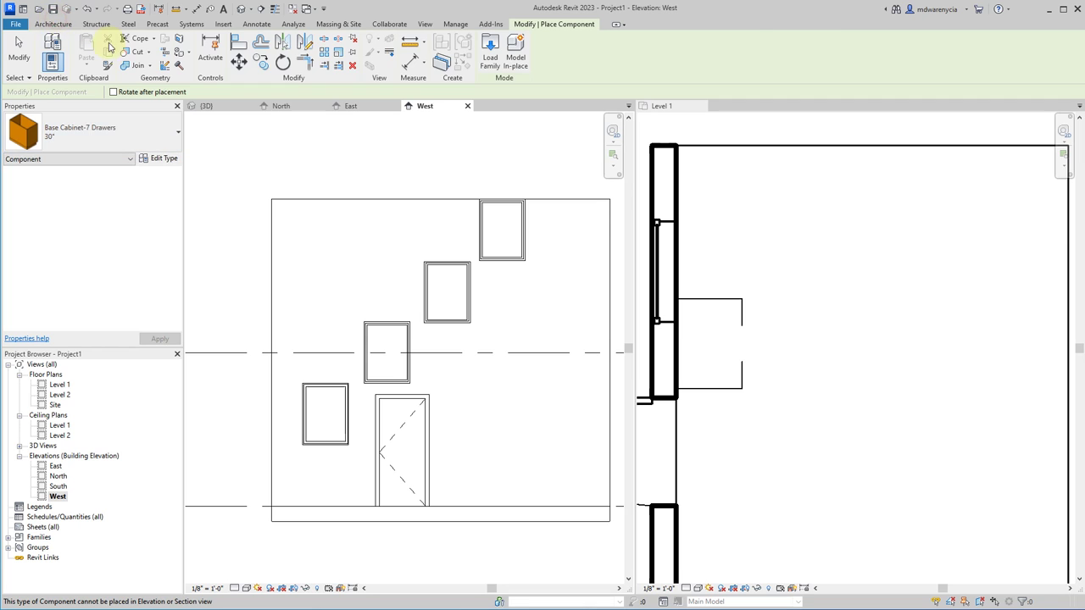
{"action": "left_click", "coordinate": [40, 25]}
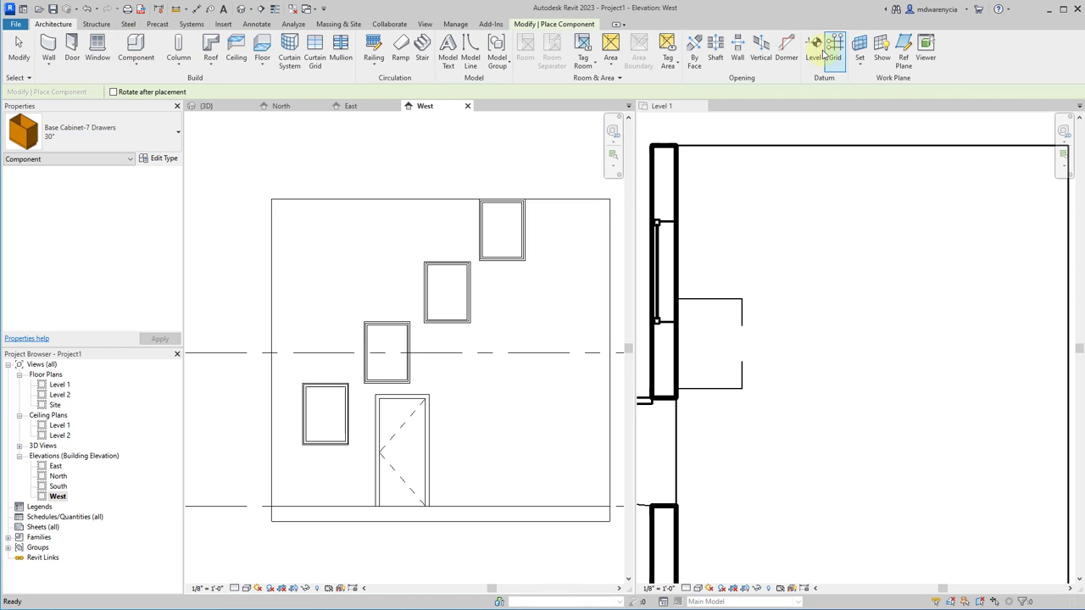
{"action": "left_click", "coordinate": [537, 26]}
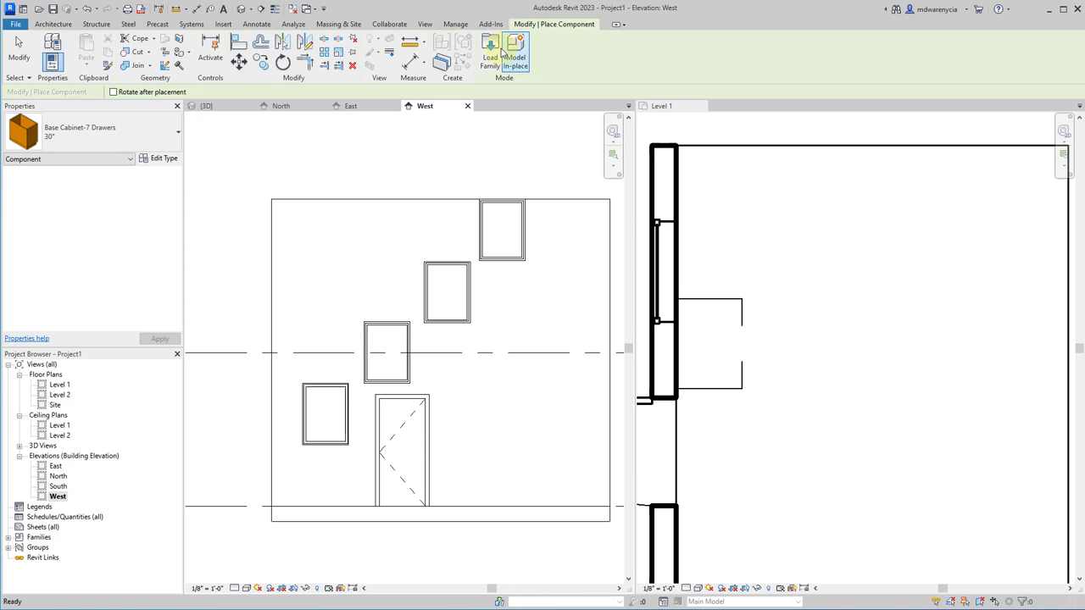
- In Load Family, go up to English-Imperial and browse Conduit > Fittings > RNC, previewing the PVC coupling
{"action": "left_click", "coordinate": [492, 49]}
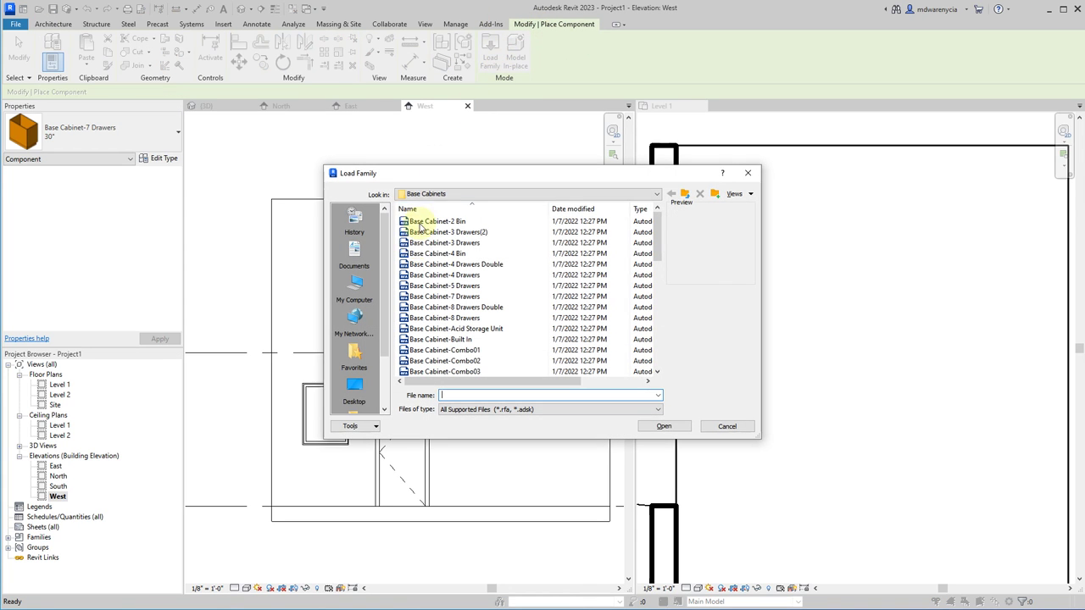
{"action": "left_click", "coordinate": [685, 197]}
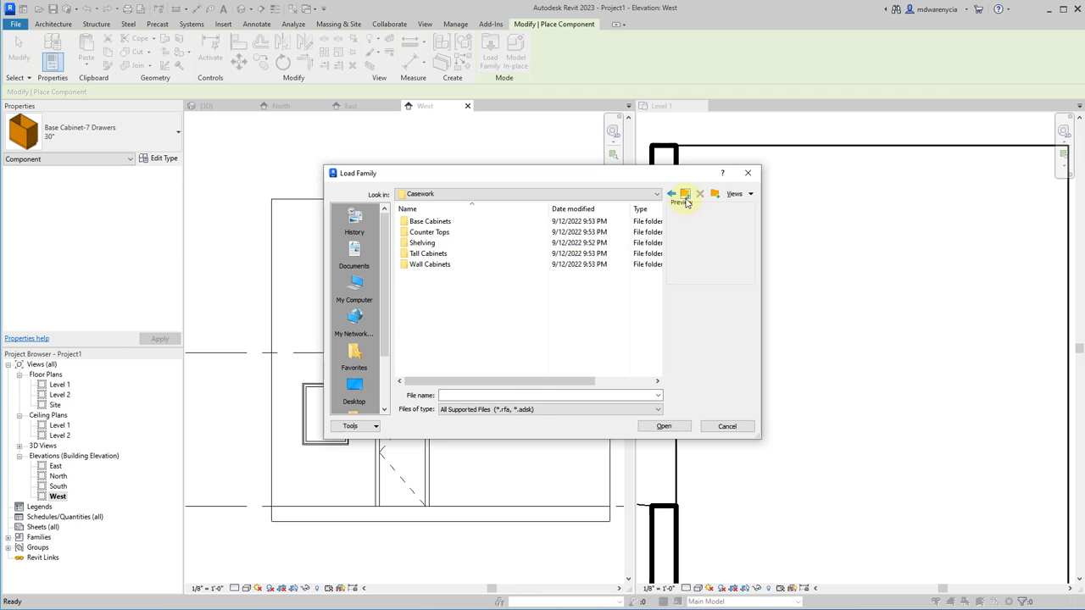
{"action": "left_click", "coordinate": [685, 194]}
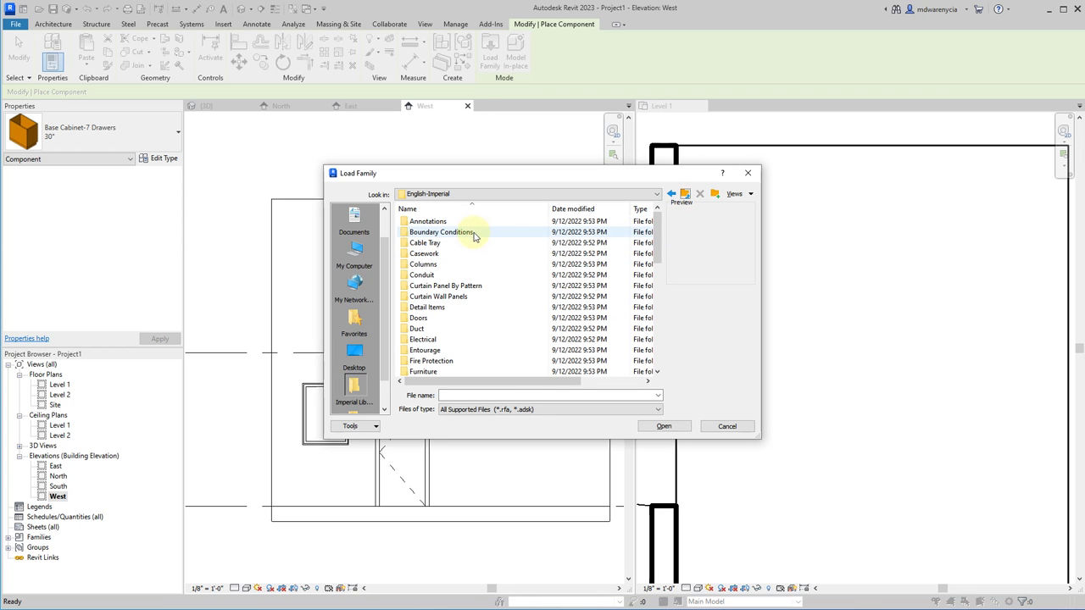
{"action": "left_click", "coordinate": [464, 245]}
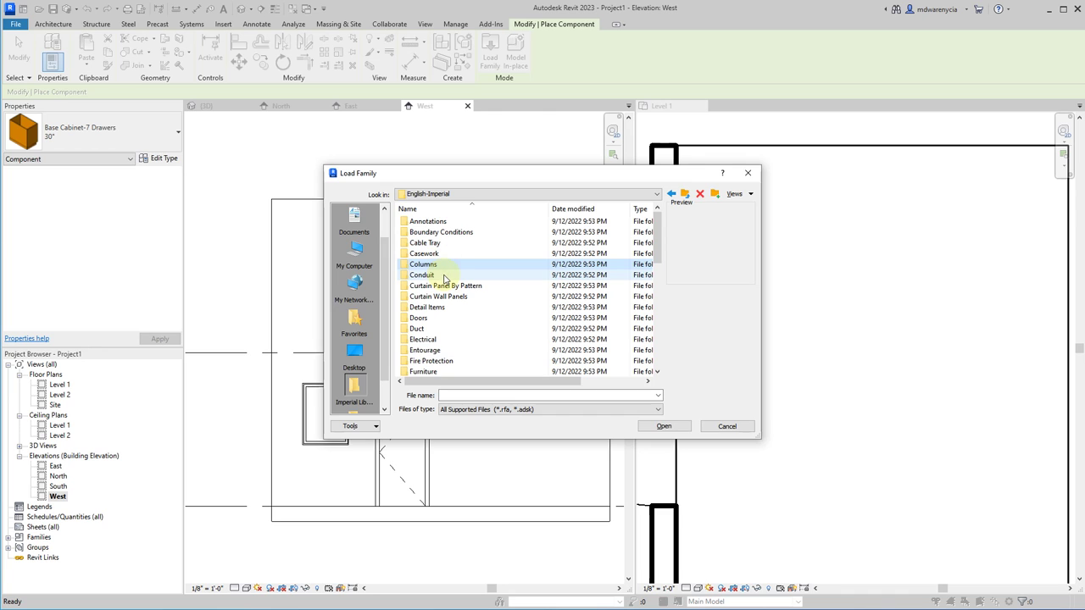
{"action": "double_click", "coordinate": [444, 277]}
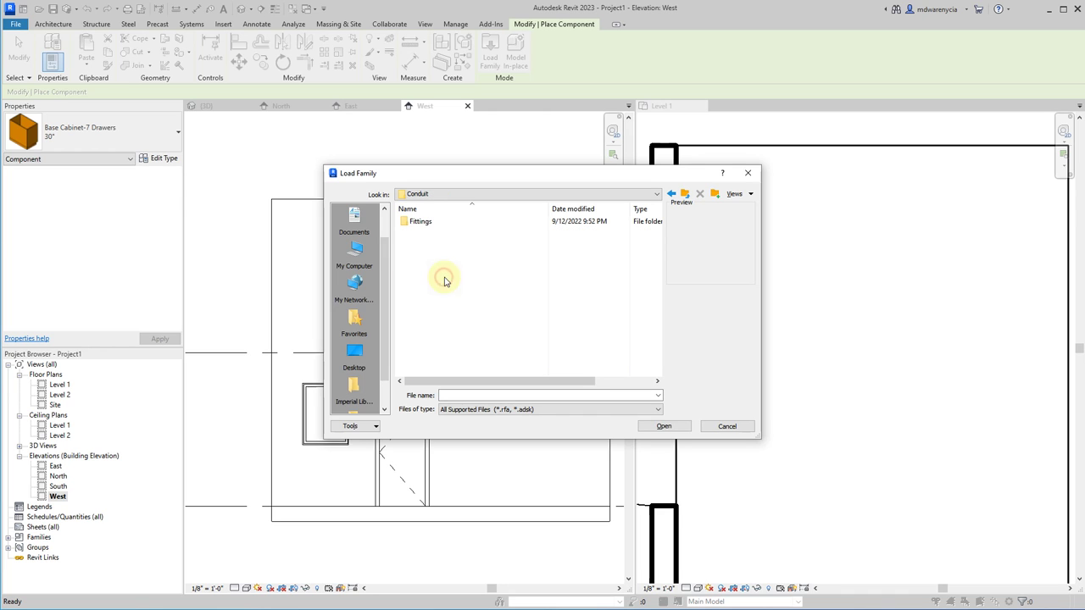
{"action": "double_click", "coordinate": [424, 222]}
{"action": "double_click", "coordinate": [436, 242]}
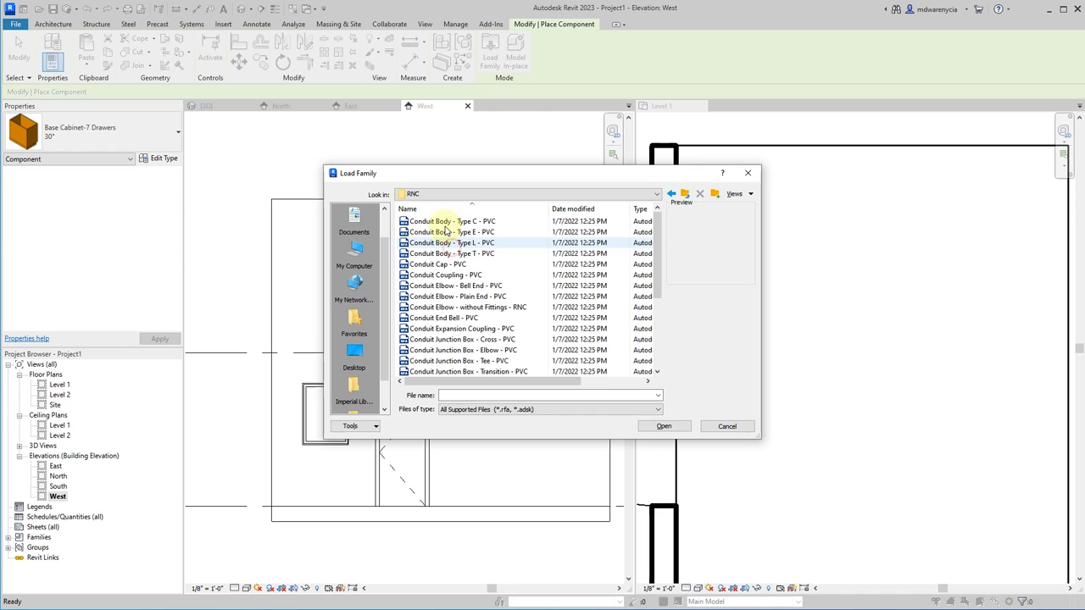
{"action": "left_click", "coordinate": [462, 328]}
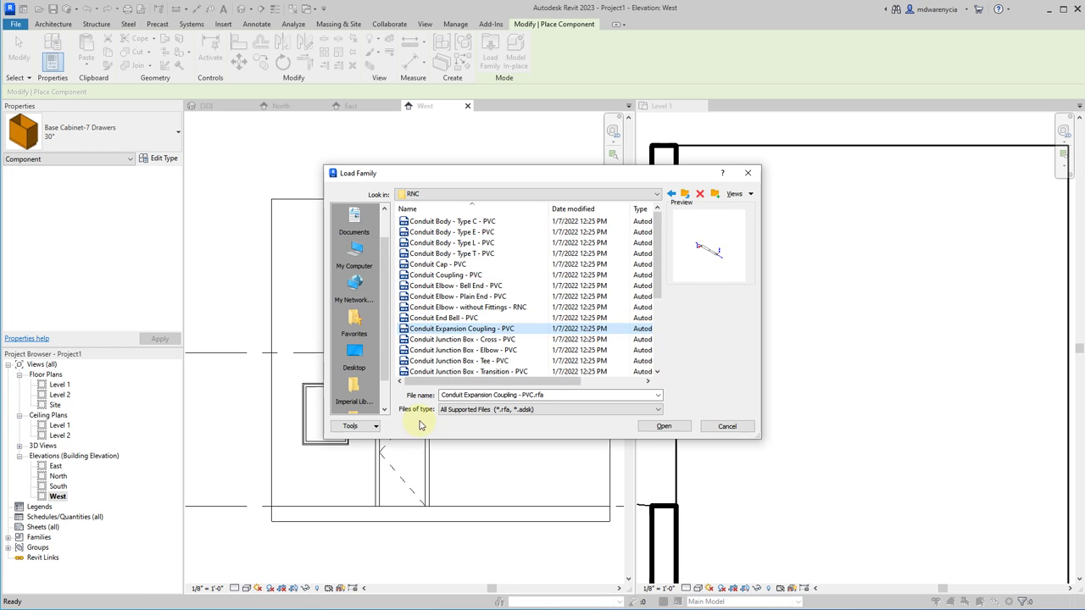
{"action": "key", "text": "BackSpace"}
{"action": "key", "text": "BackSpace"}
{"action": "key", "text": "BackSpace"}
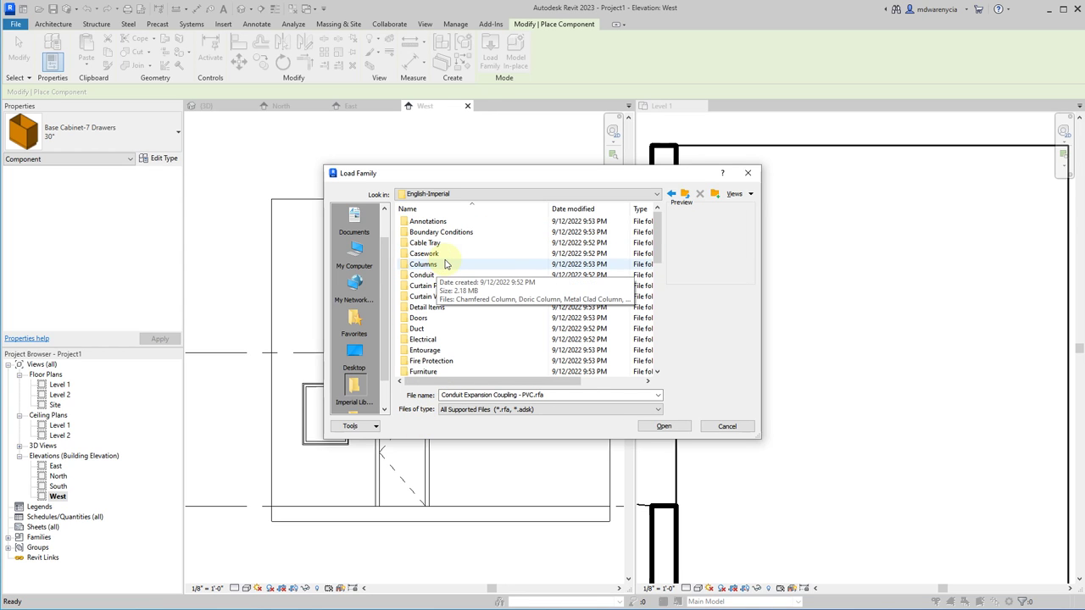
- Browse Detail Items > Div 12-Furnishings > Rug and Mats and preview Foot Grille-Section
{"action": "double_click", "coordinate": [440, 307]}
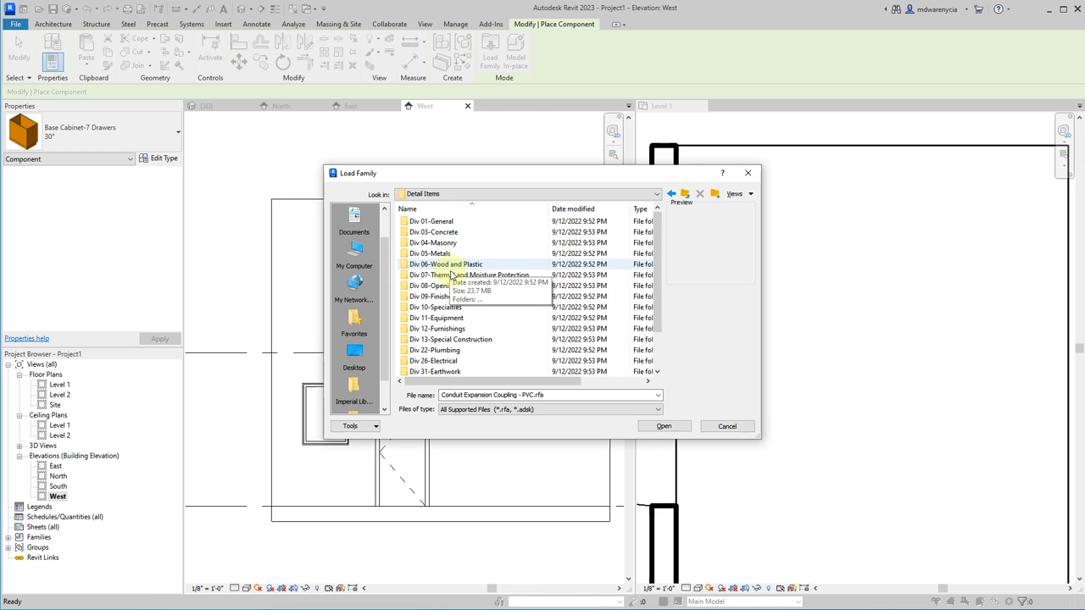
{"action": "scroll", "coordinate": [450, 269], "scroll_direction": "down", "scroll_amount": 2}
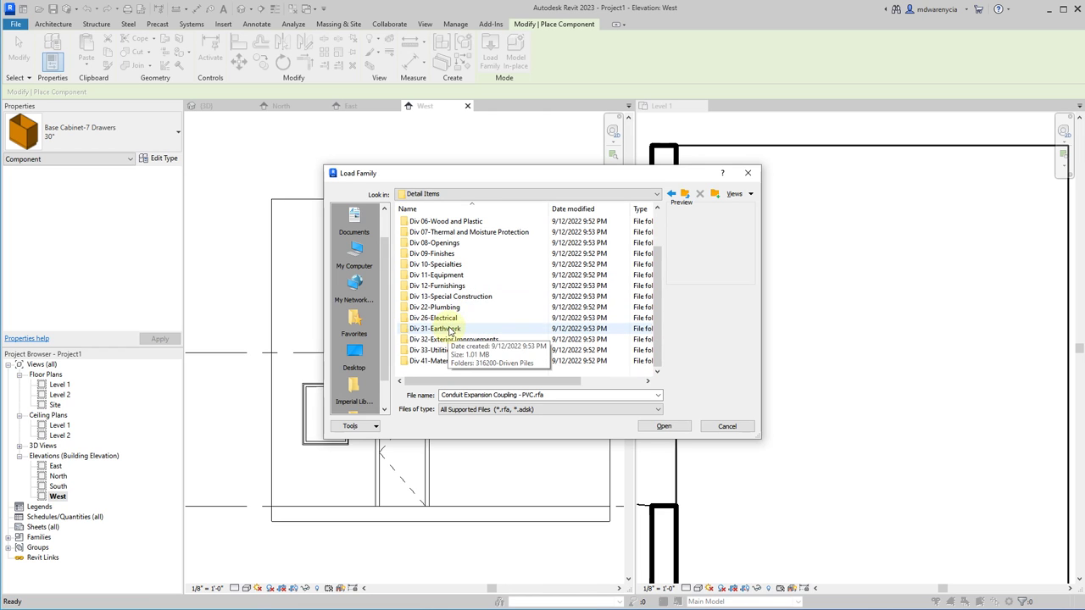
{"action": "double_click", "coordinate": [437, 286]}
{"action": "double_click", "coordinate": [437, 232]}
{"action": "double_click", "coordinate": [435, 223]}
{"action": "left_click", "coordinate": [440, 232]}
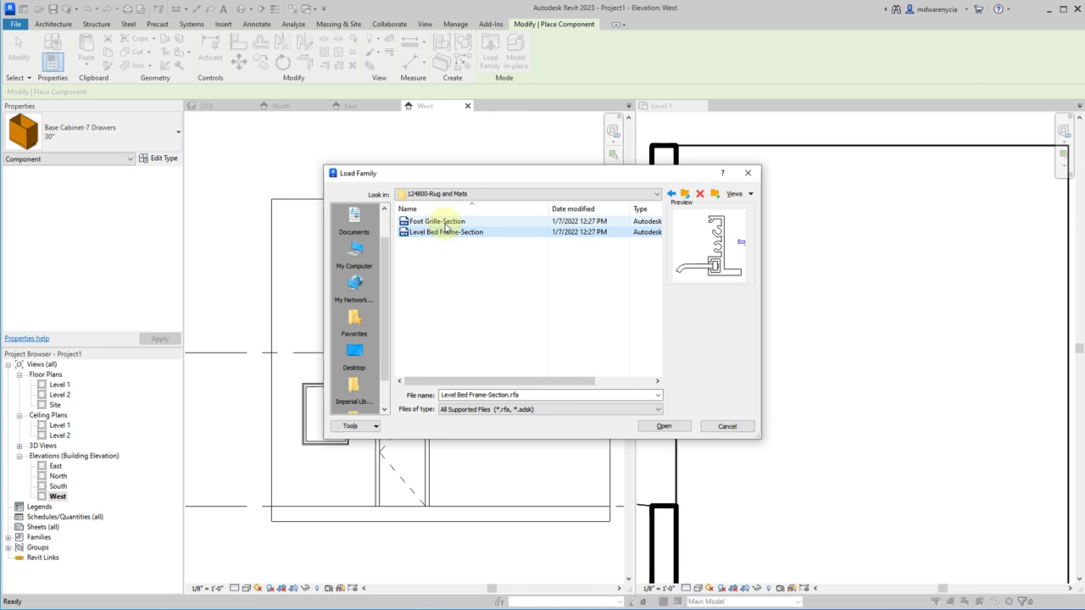
{"action": "left_click", "coordinate": [447, 221]}
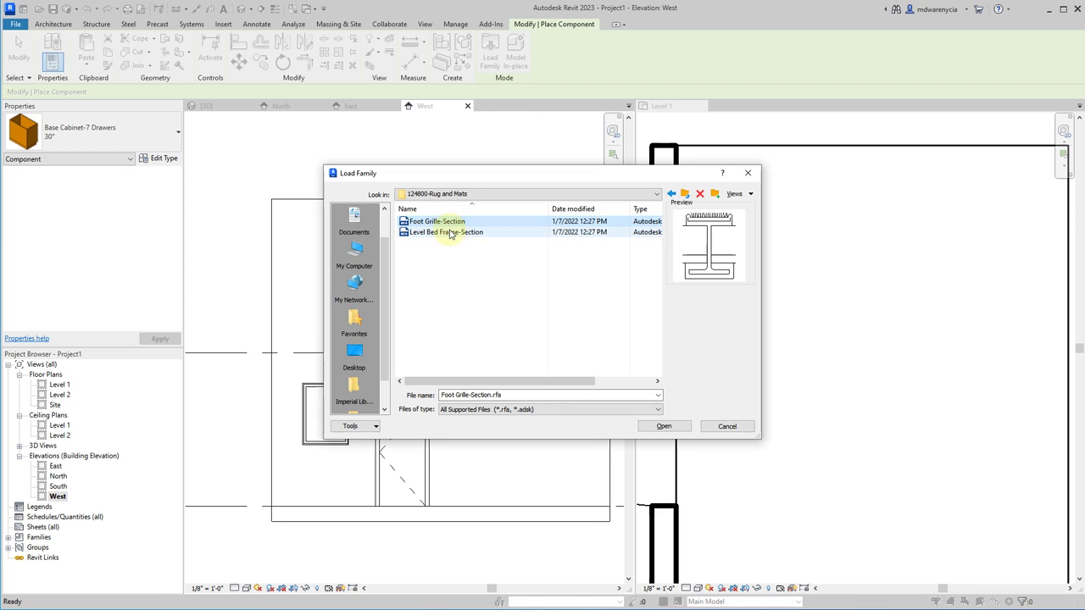
{"action": "key", "text": "BackSpace"}
{"action": "key", "text": "BackSpace"}
{"action": "key", "text": "BackSpace"}
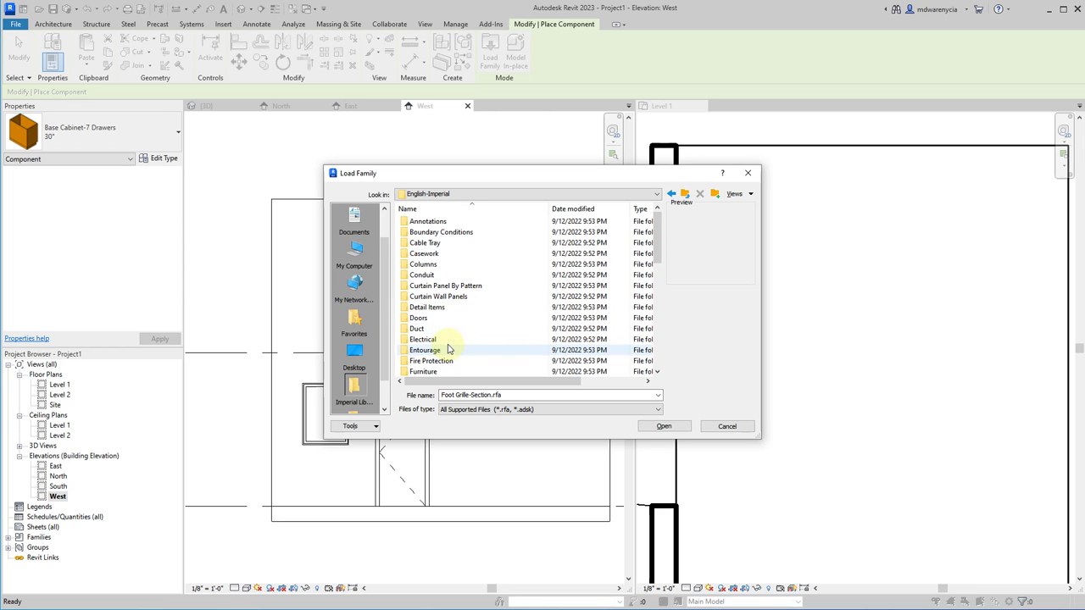
- Preview the Entourage families: RPC Female, RPC Beetle, RPC Male, RPC Notebook Computer and Van
{"action": "left_click", "coordinate": [437, 350]}
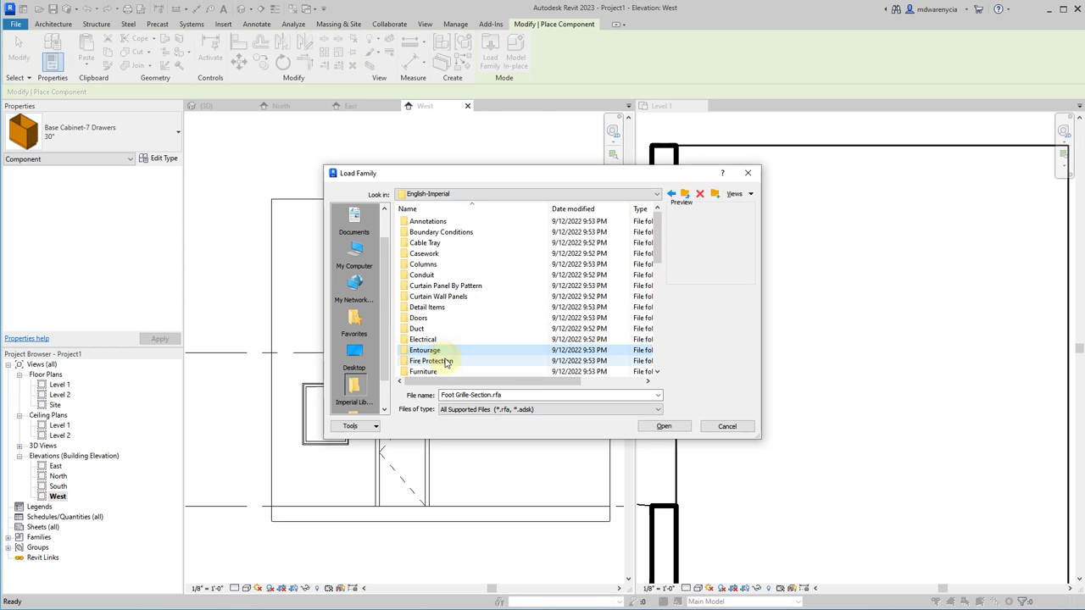
{"action": "double_click", "coordinate": [438, 350]}
{"action": "left_click", "coordinate": [439, 243]}
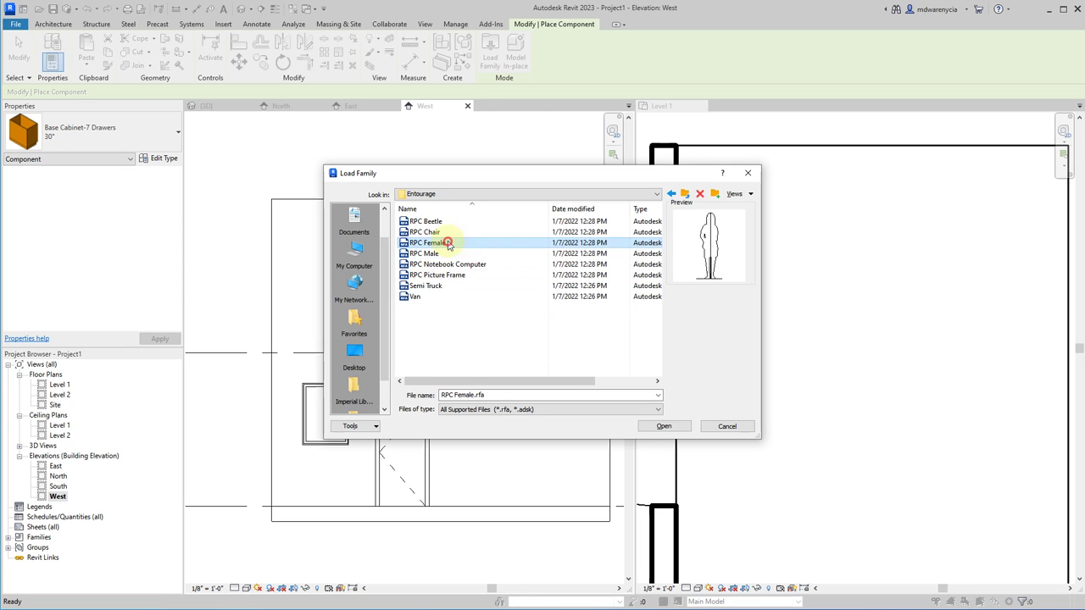
{"action": "left_click", "coordinate": [449, 222]}
{"action": "left_click", "coordinate": [443, 253]}
{"action": "left_click", "coordinate": [442, 265]}
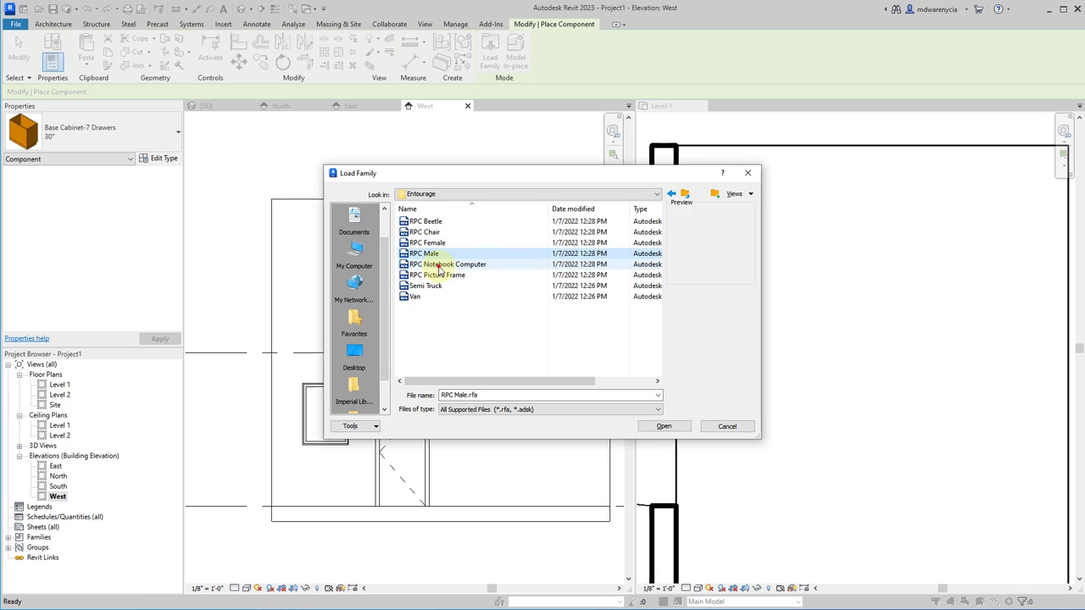
{"action": "left_click", "coordinate": [420, 296]}
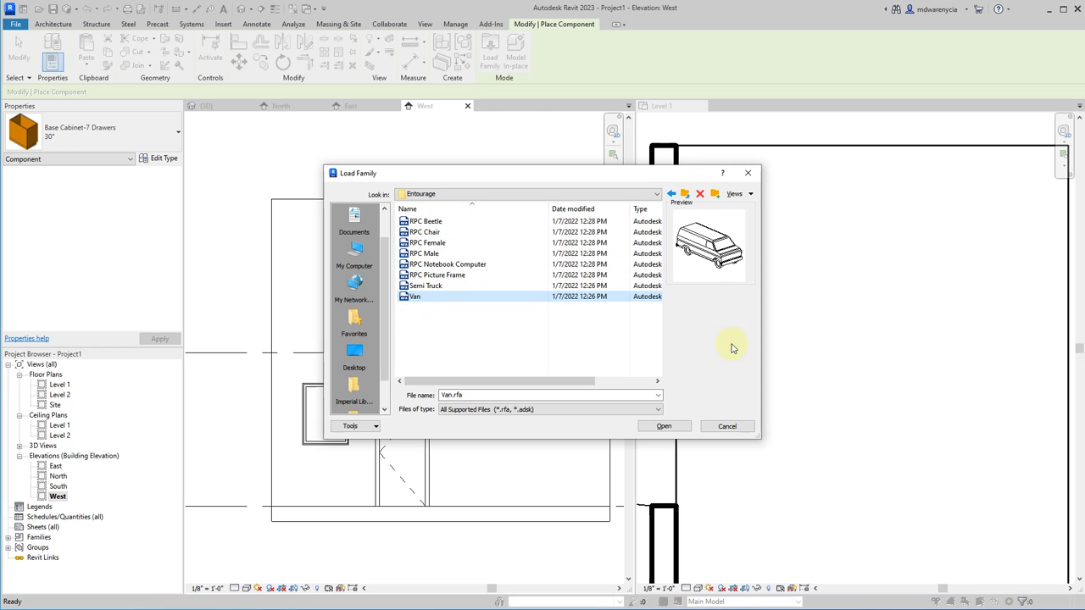
{"action": "left_click", "coordinate": [685, 194]}
- Preview the Furniture families Mirror-Ellipse, Television, Television-Projection, TV - Flat Screen and Television-Plasma
{"action": "scroll", "coordinate": [462, 280], "scroll_direction": "down", "scroll_amount": 2}
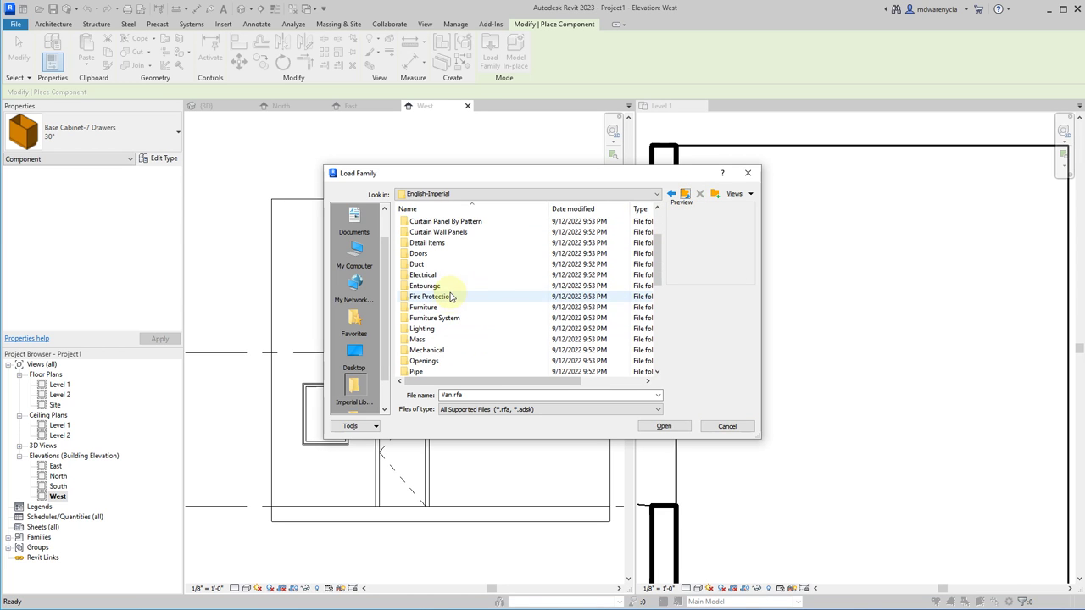
{"action": "double_click", "coordinate": [442, 308]}
{"action": "left_click", "coordinate": [437, 276]}
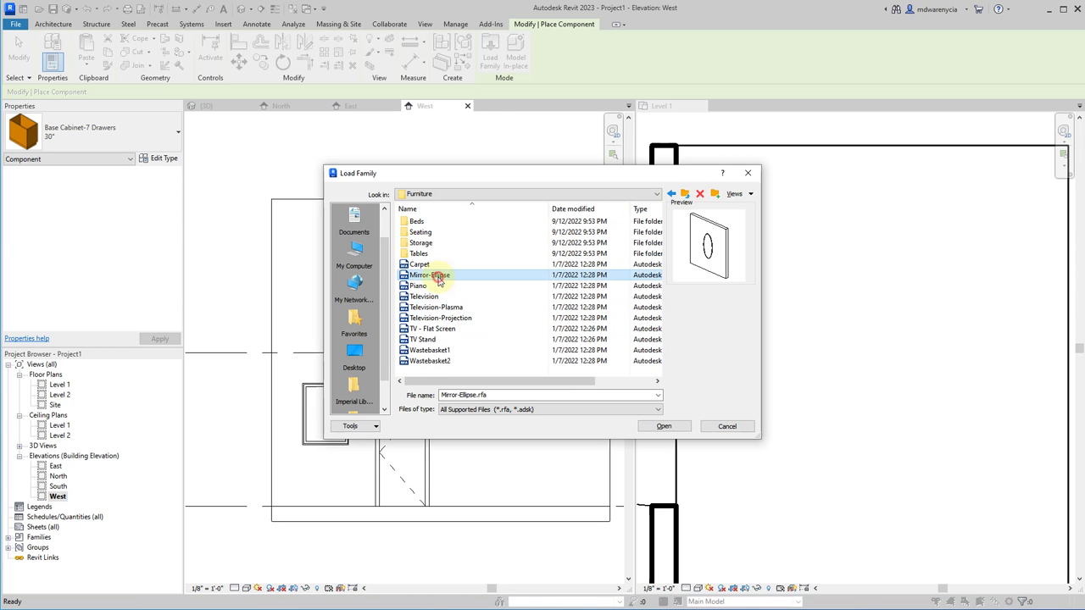
{"action": "left_click", "coordinate": [434, 297]}
{"action": "left_click", "coordinate": [441, 318]}
{"action": "left_click", "coordinate": [448, 329]}
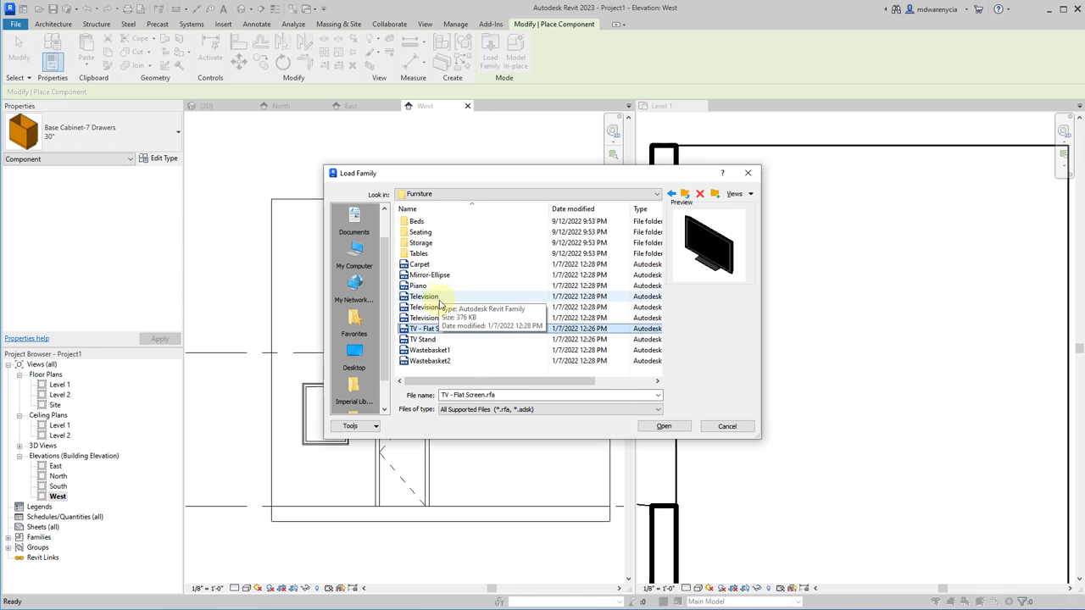
{"action": "left_click", "coordinate": [488, 319]}
{"action": "left_click", "coordinate": [499, 307]}
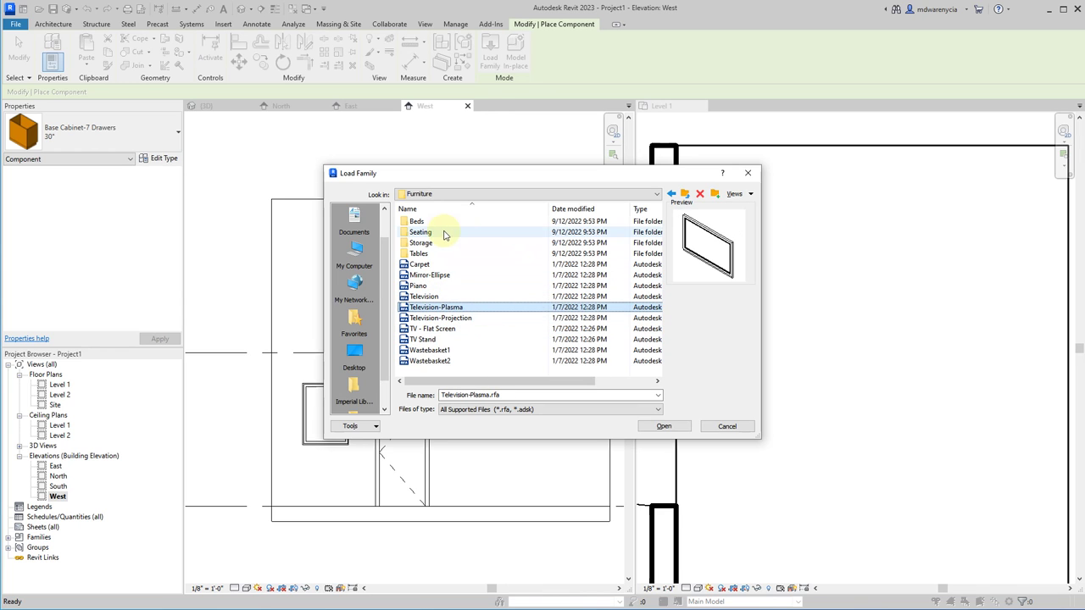
- Preview the Beds families: Bed-Bunk, Bed-Hospital, Bed-Shaker, Crib and Bed-Box
{"action": "double_click", "coordinate": [431, 222]}
{"action": "left_click", "coordinate": [425, 232]}
{"action": "left_click", "coordinate": [428, 243]}
{"action": "left_click", "coordinate": [426, 253]}
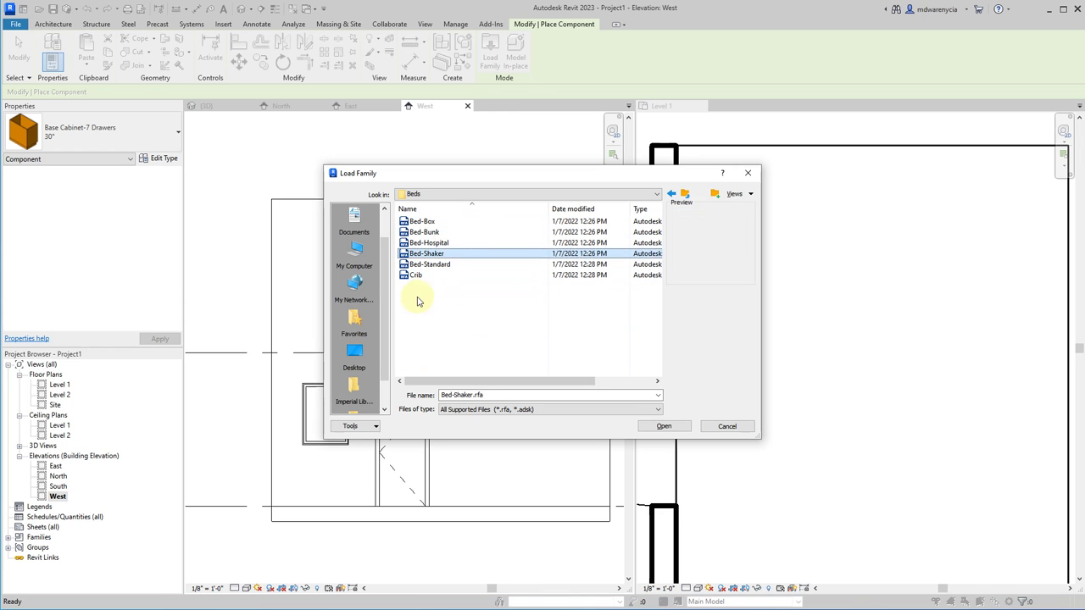
{"action": "left_click", "coordinate": [417, 276]}
{"action": "left_click", "coordinate": [421, 221]}
{"action": "left_click", "coordinate": [424, 232]}
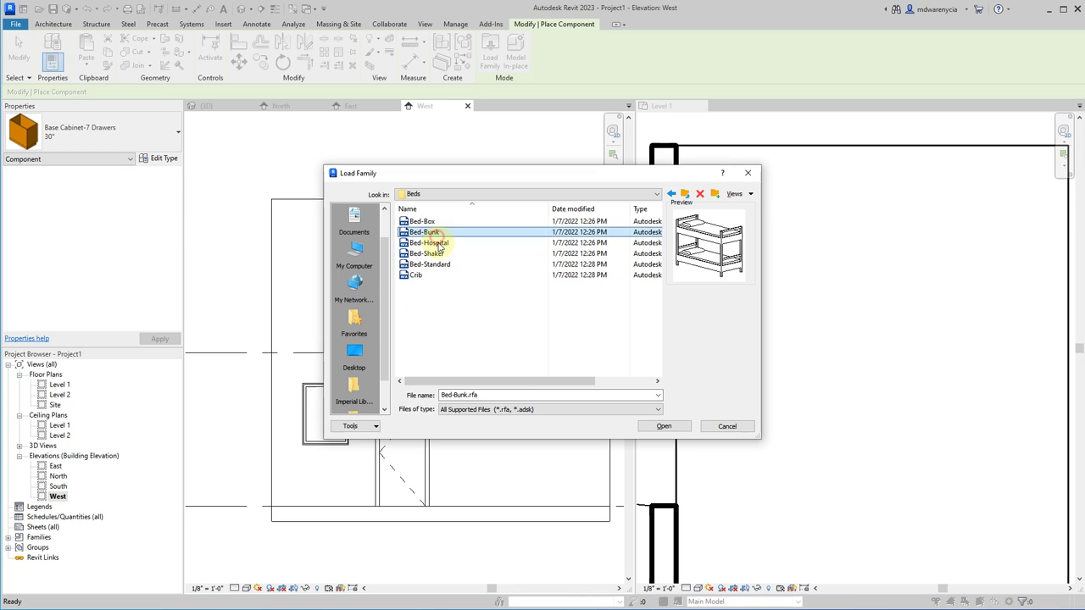
{"action": "key", "text": "BackSpace"}
- Preview Storage families such as Cabinet File-Lateral 3 and 4 Drawer and Dresser
{"action": "double_click", "coordinate": [423, 241]}
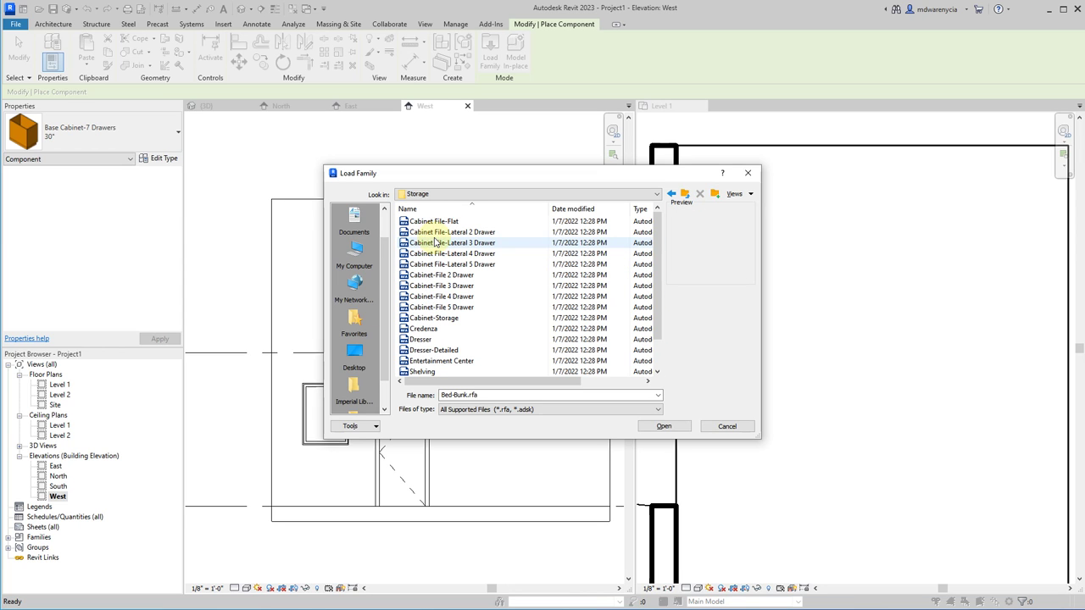
{"action": "left_click", "coordinate": [432, 243]}
{"action": "left_click", "coordinate": [430, 253]}
{"action": "left_click", "coordinate": [420, 339]}
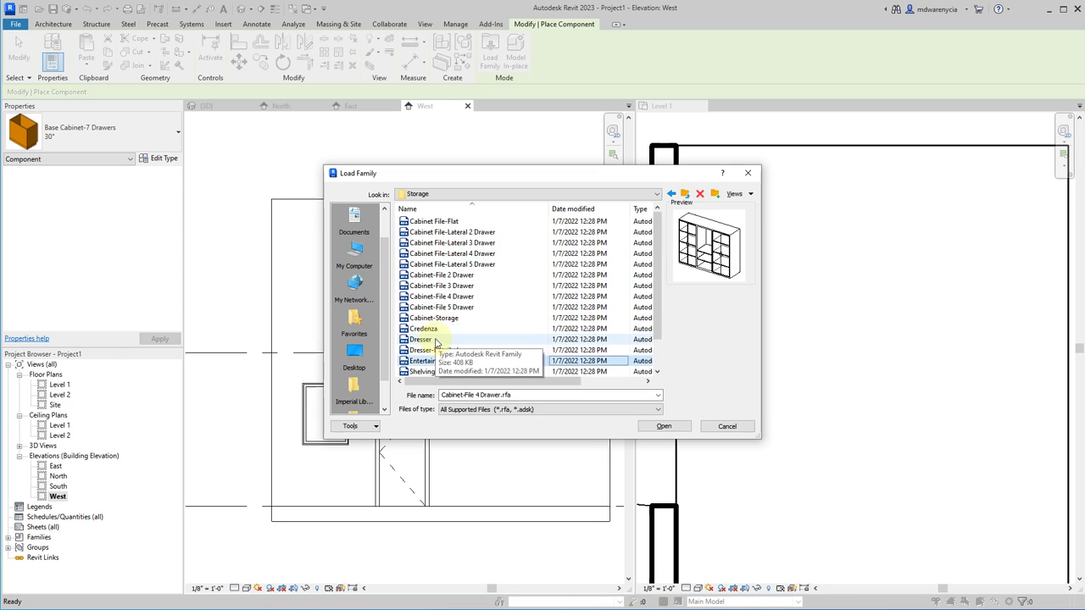
{"action": "scroll", "coordinate": [419, 347], "scroll_direction": "down", "scroll_amount": 1}
{"action": "left_click", "coordinate": [421, 356]}
{"action": "key", "text": "BackSpace"}
- Preview Seating families Bench-Locker Room, Chair-Breuer, Chair-Corbu and Sofa-Pensi
{"action": "double_click", "coordinate": [420, 232]}
{"action": "left_click", "coordinate": [428, 232]}
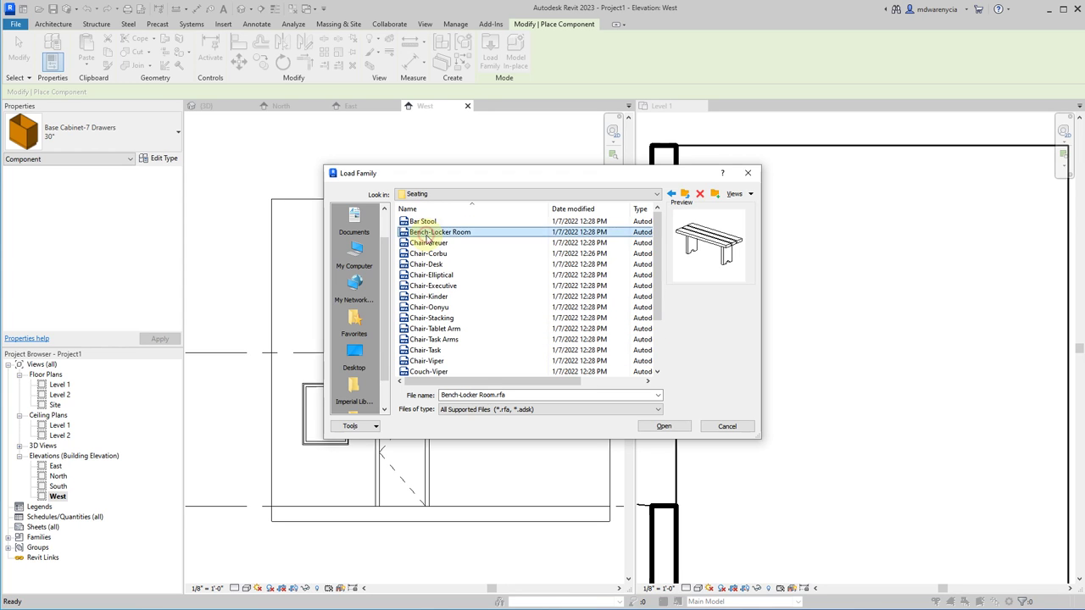
{"action": "left_click", "coordinate": [428, 242]}
{"action": "left_click", "coordinate": [428, 253]}
{"action": "key", "text": "End"}
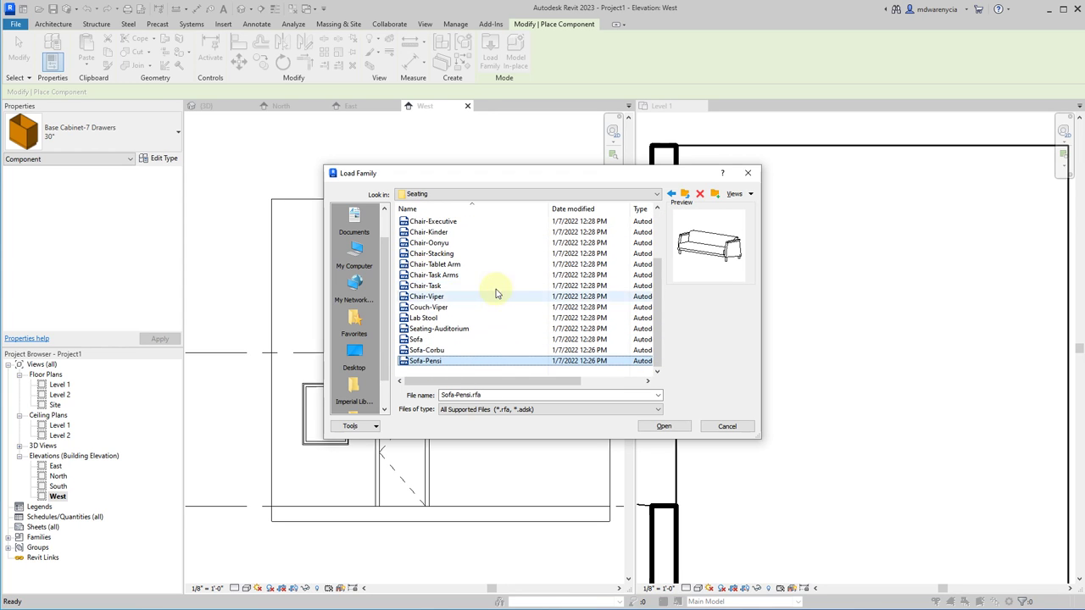
{"action": "key", "text": "BackSpace"}
- Open the Tables folder, then return to the English-Imperial library folder
{"action": "double_click", "coordinate": [440, 254]}
{"action": "key", "text": "BackSpace"}
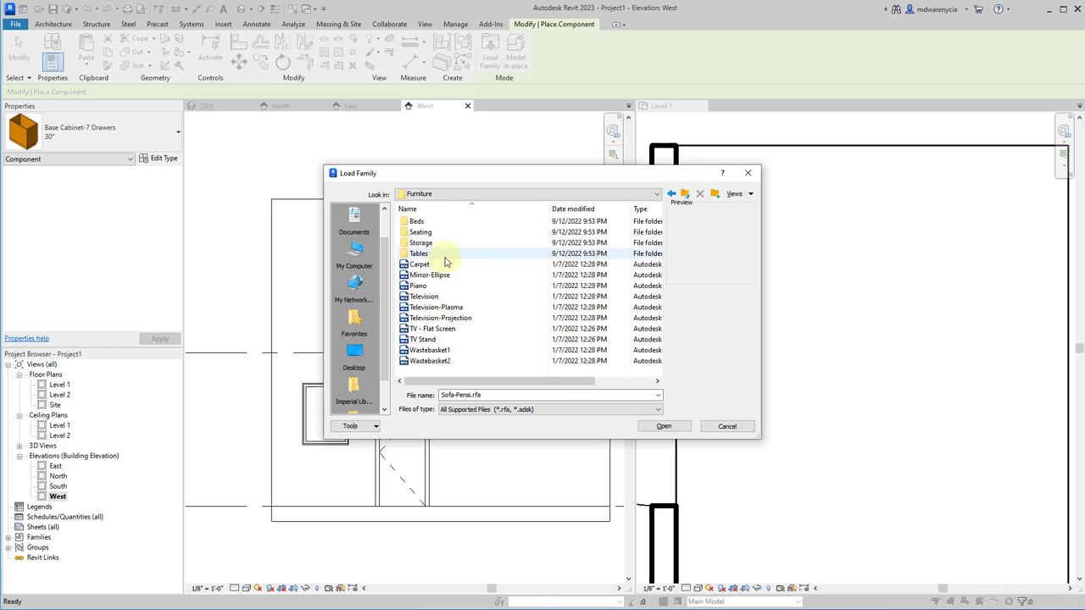
{"action": "key", "text": "BackSpace"}
{"action": "scroll", "coordinate": [450, 340], "scroll_direction": "down", "scroll_amount": 2}
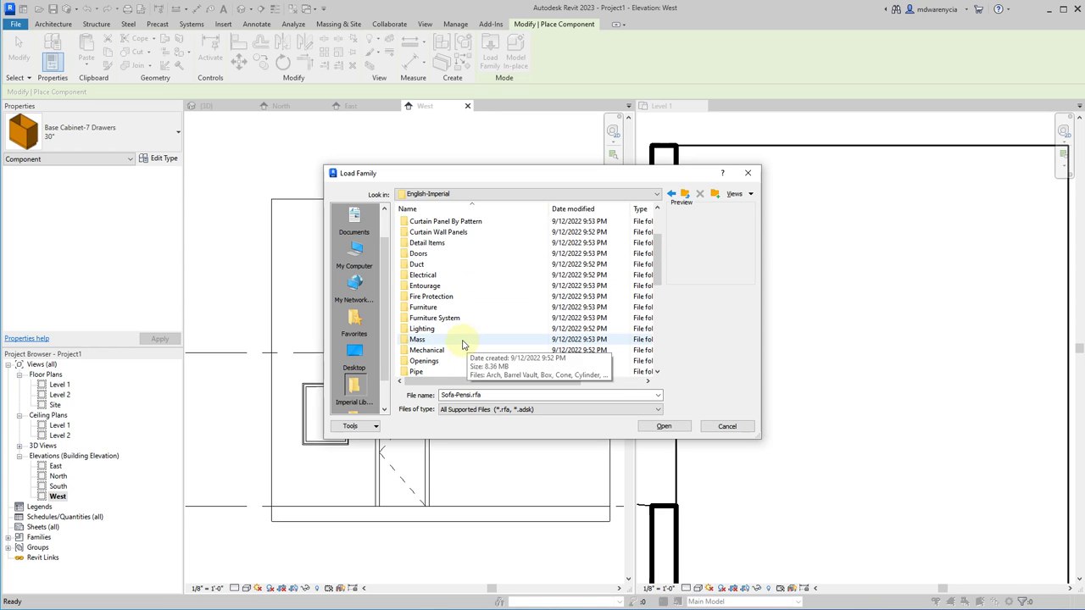
- Load the Floor Lamp - Standup family from Lighting > Architectural > Internal
{"action": "double_click", "coordinate": [450, 331]}
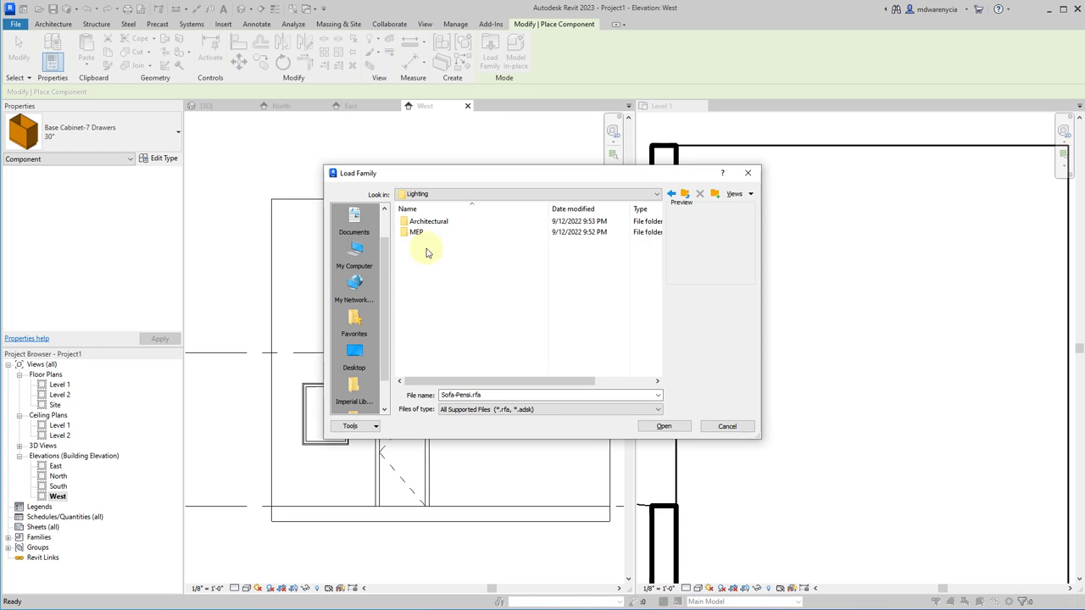
{"action": "double_click", "coordinate": [428, 221]}
{"action": "double_click", "coordinate": [422, 232]}
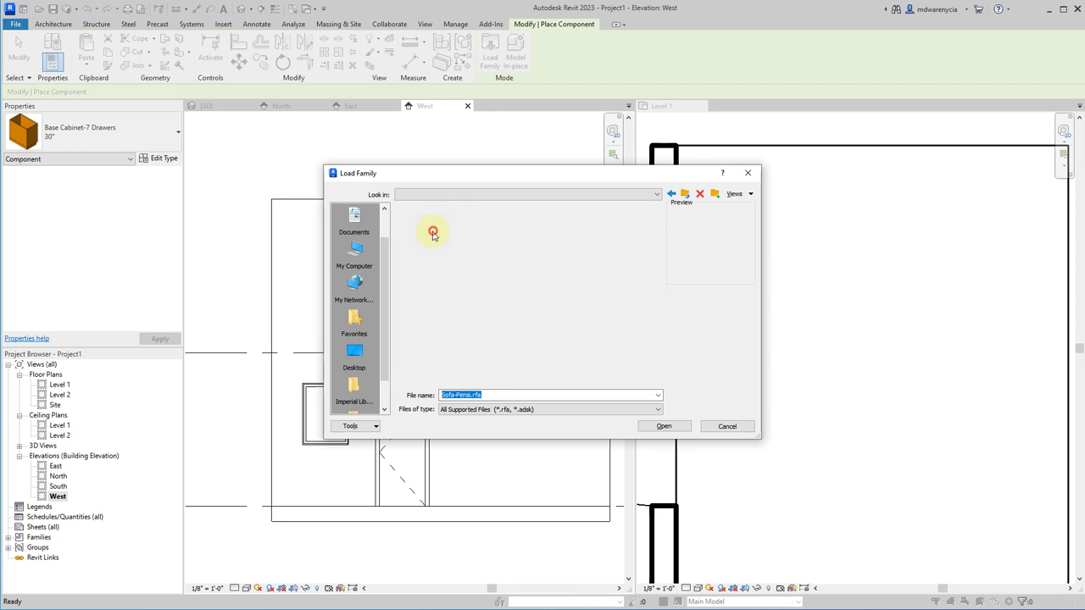
{"action": "left_click", "coordinate": [458, 222]}
{"action": "key", "text": "Down"}
{"action": "key", "text": "Down"}
{"action": "key", "text": "Down"}
{"action": "key", "text": "Down"}
{"action": "key", "text": "Down"}
{"action": "key", "text": "Down"}
{"action": "key", "text": "Down"}
{"action": "key", "text": "Down"}
{"action": "key", "text": "Down"}
{"action": "key", "text": "Down"}
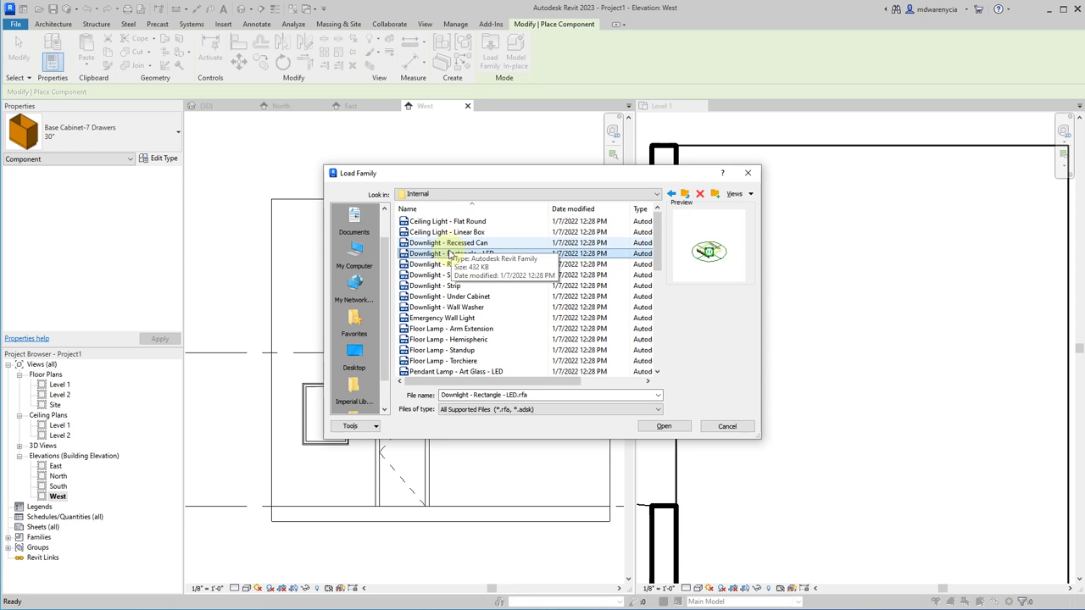
{"action": "key", "text": "Down"}
{"action": "key", "text": "Down"}
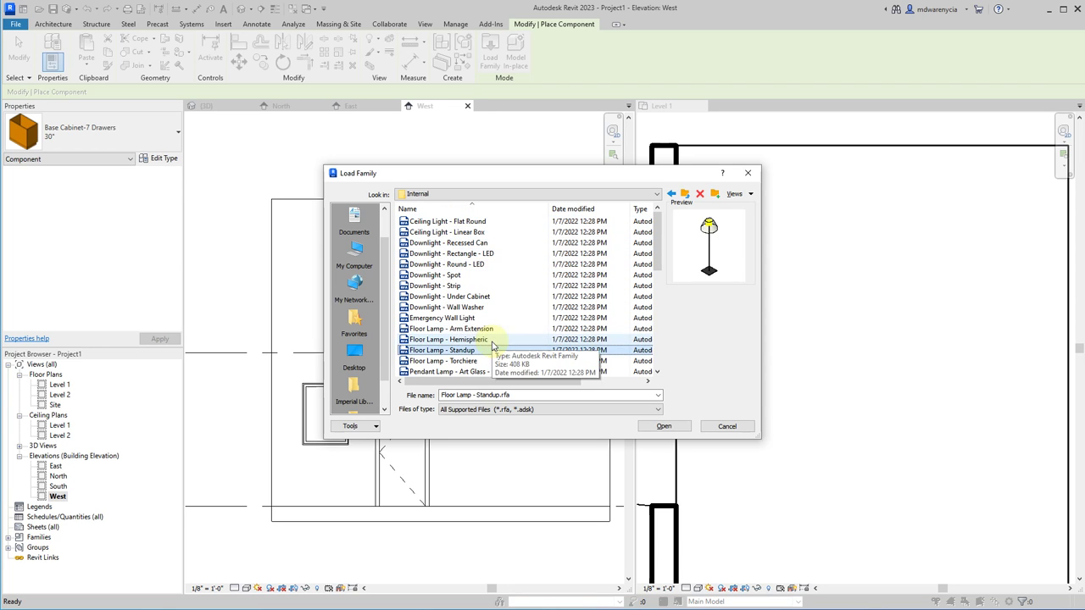
{"action": "double_click", "coordinate": [435, 351]}
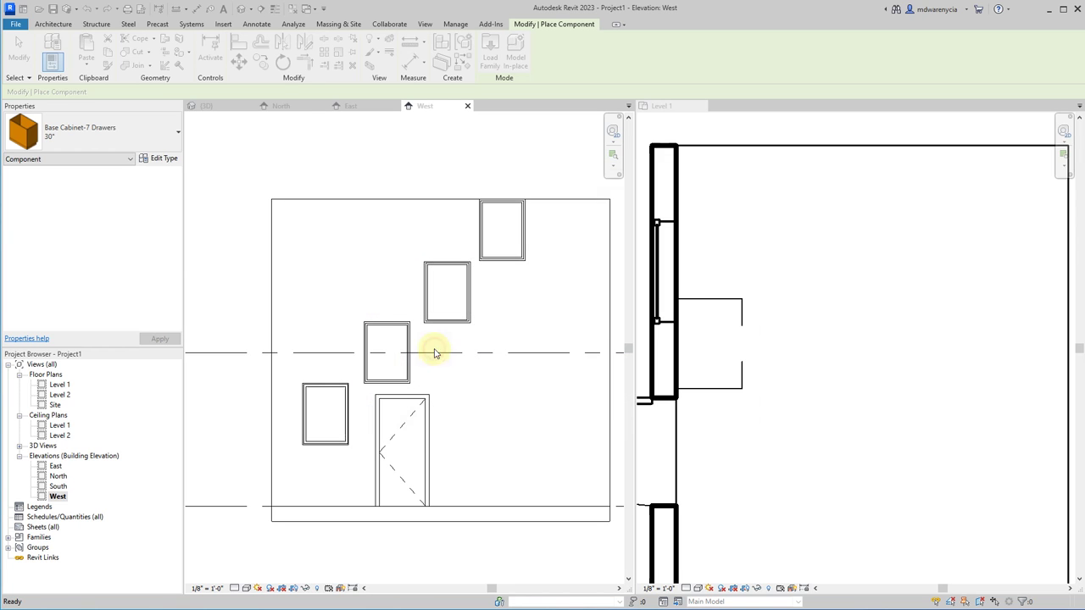
- Place the standing floor lamp near the room's top-left corner in the Level 1 plan
{"action": "left_click", "coordinate": [654, 106]}
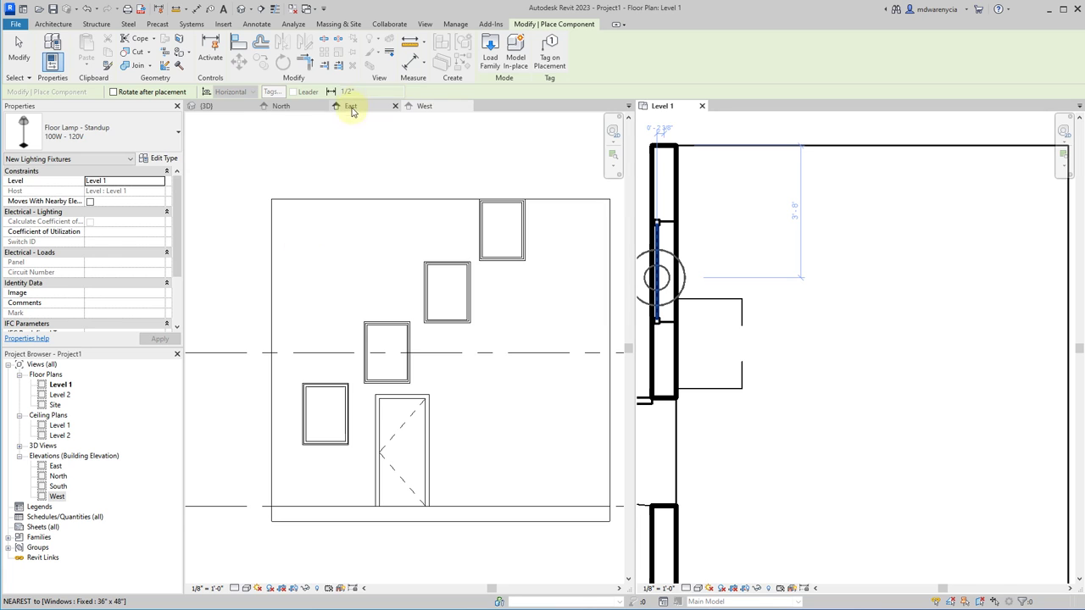
{"action": "left_click", "coordinate": [235, 109]}
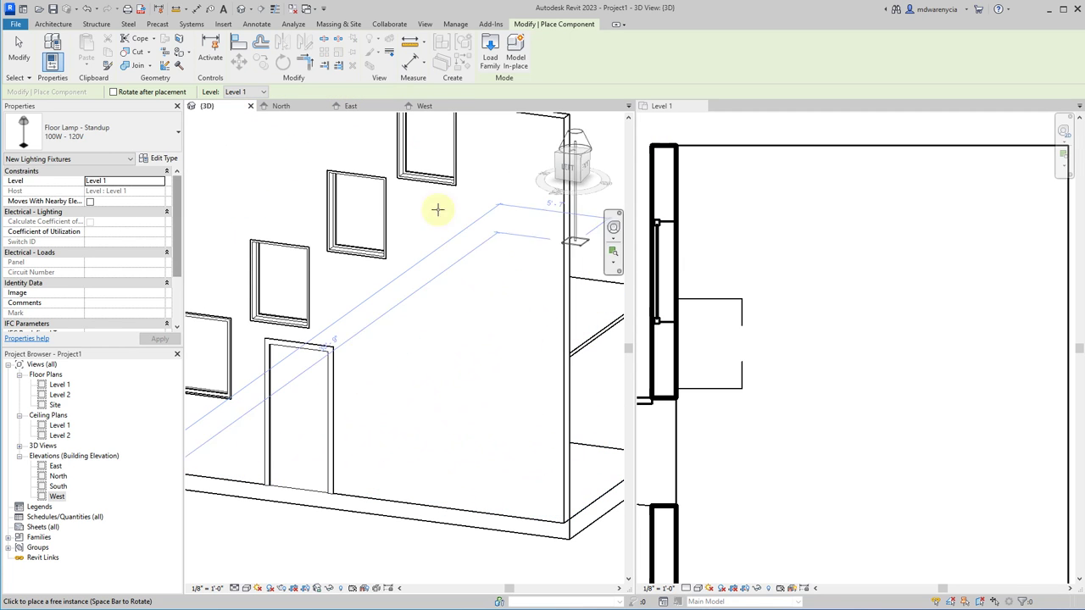
{"action": "left_click", "coordinate": [161, 182]}
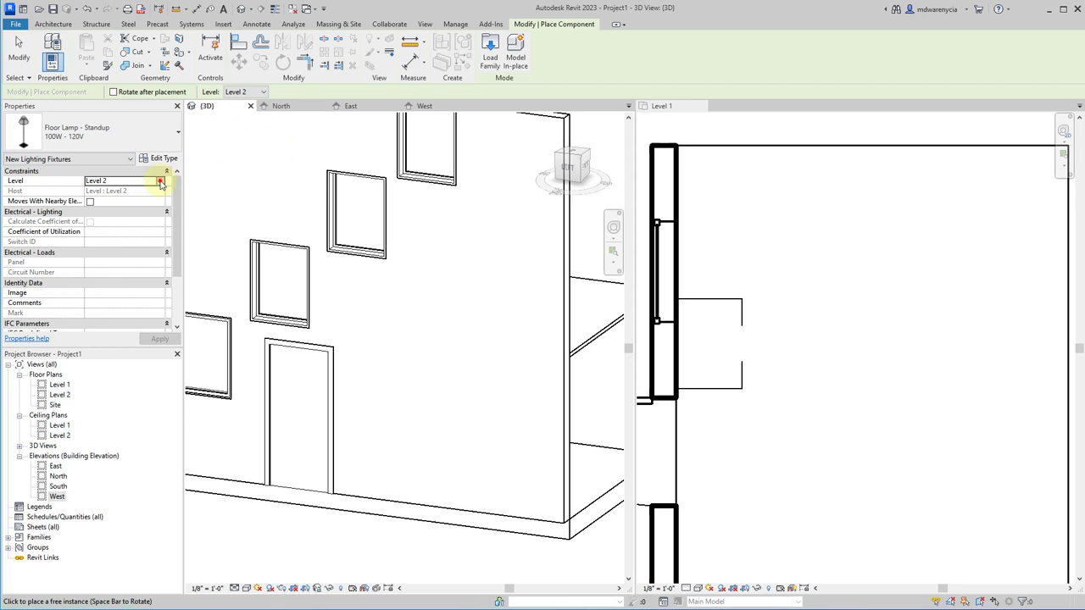
{"action": "left_click", "coordinate": [652, 107]}
{"action": "left_click", "coordinate": [714, 200]}
{"action": "key", "text": "Escape"}
{"action": "key", "text": "Escape"}
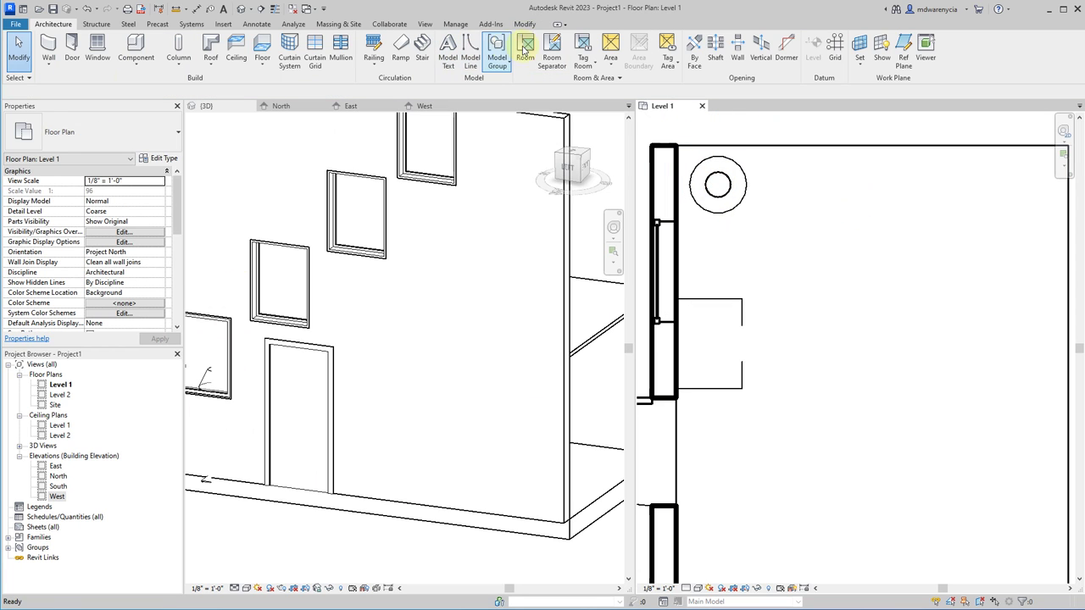
- Load the Downlight - Wall Washer family as a new component
{"action": "left_click", "coordinate": [147, 38]}
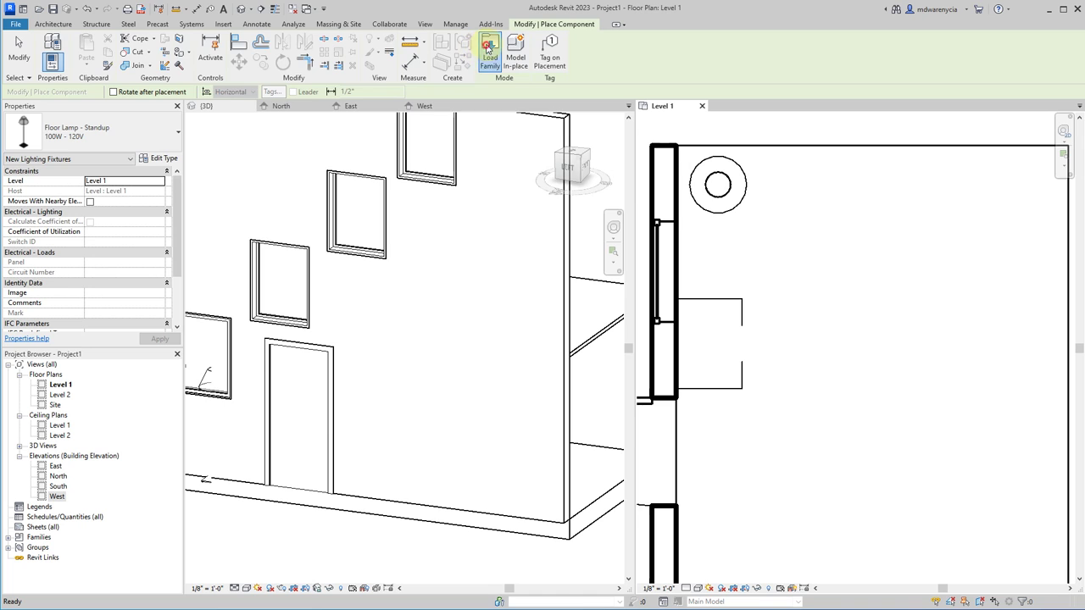
{"action": "left_click", "coordinate": [487, 48]}
{"action": "left_click", "coordinate": [467, 308]}
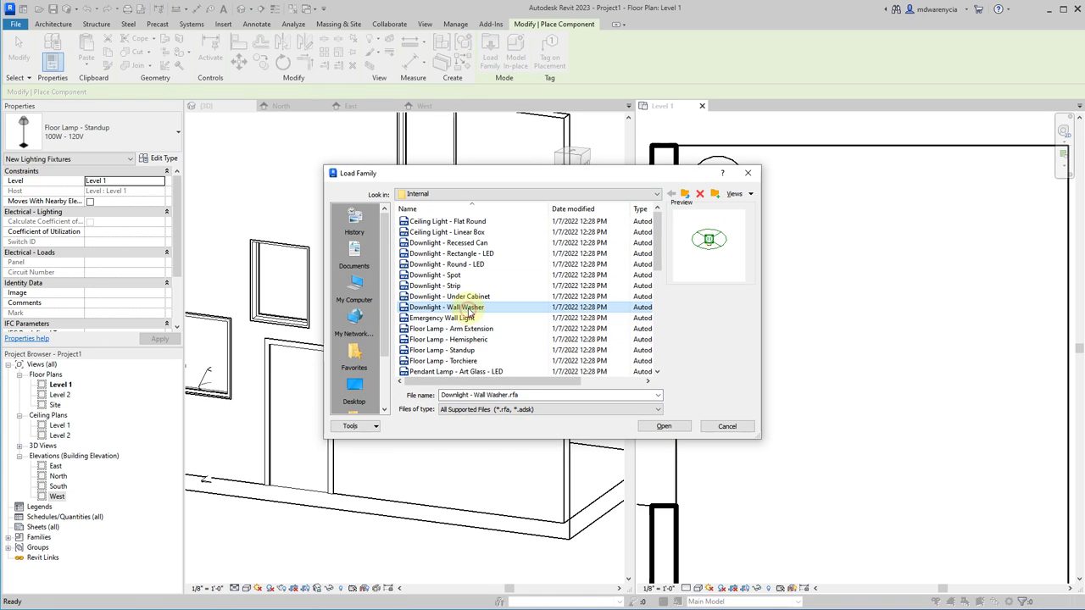
{"action": "left_click", "coordinate": [464, 296]}
{"action": "left_click", "coordinate": [445, 285]}
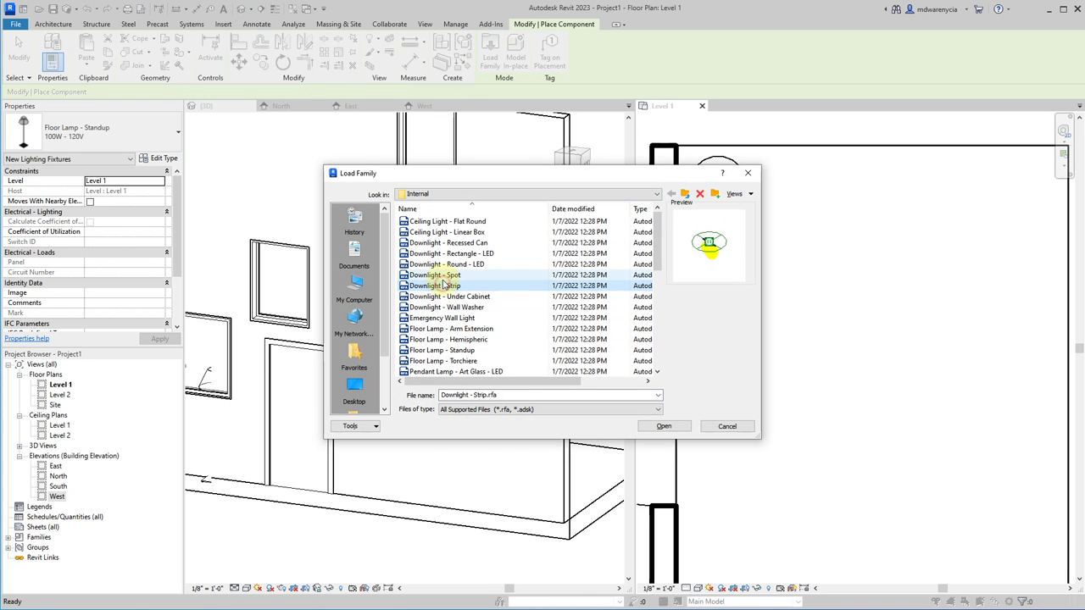
{"action": "left_click", "coordinate": [447, 306]}
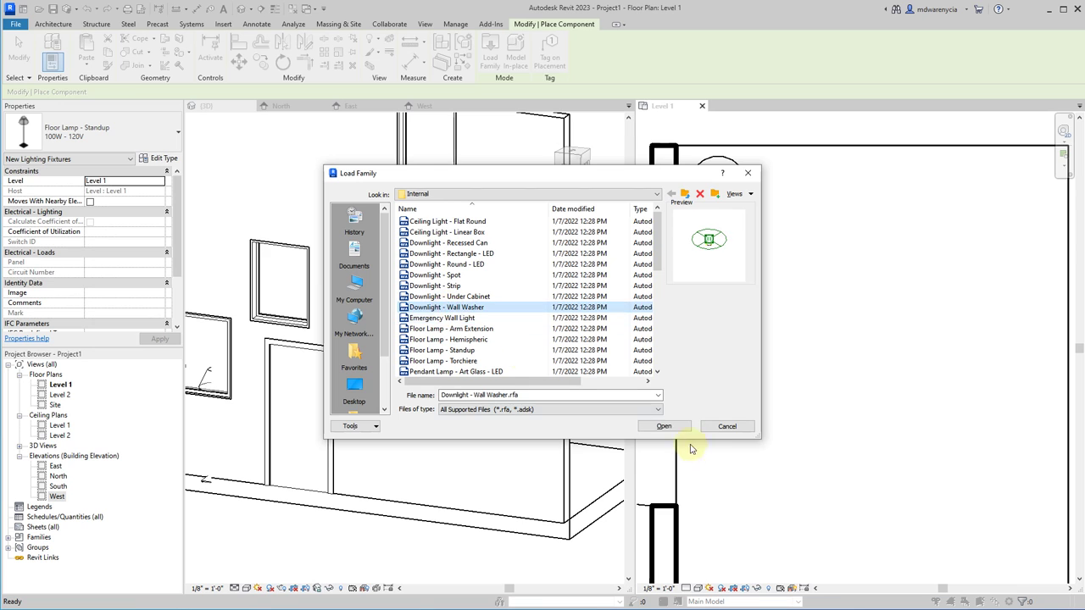
{"action": "left_click", "coordinate": [667, 427]}
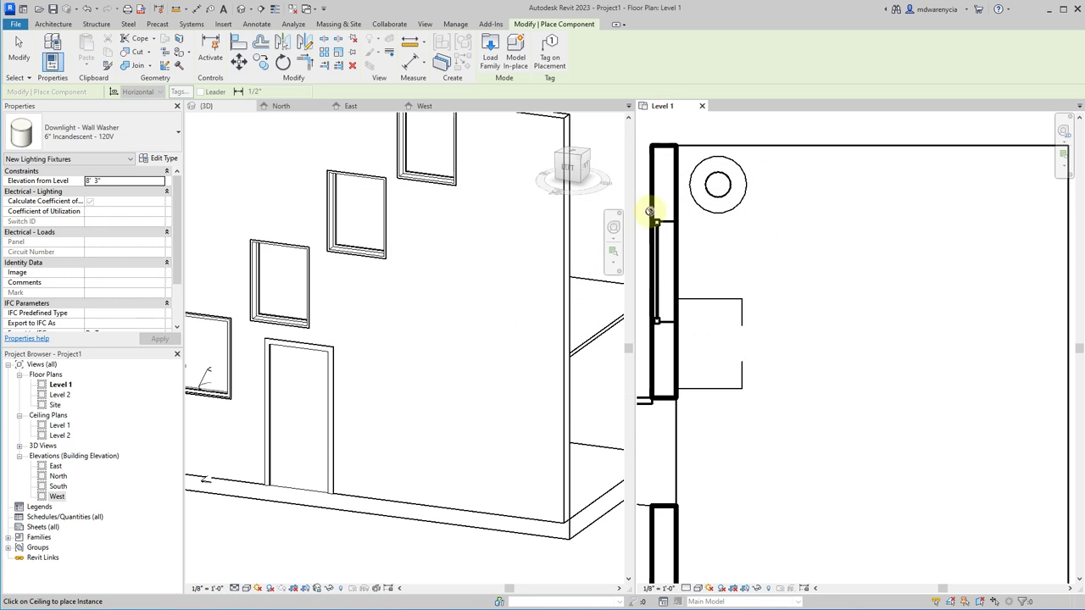
- Check the West and East elevations, then open the Level 1 ceiling plan
{"action": "left_click", "coordinate": [416, 106]}
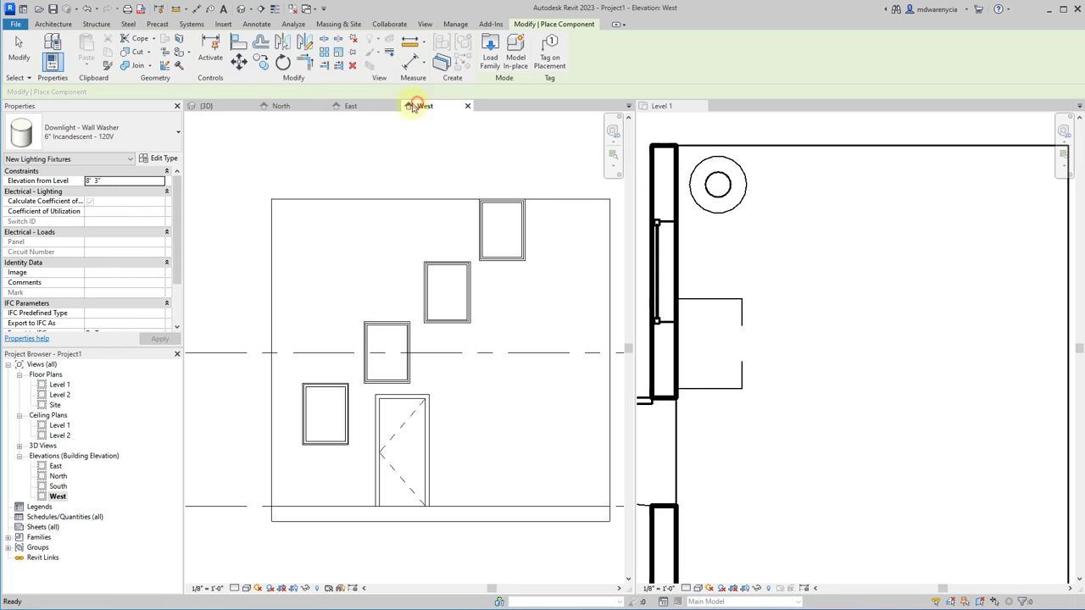
{"action": "left_click", "coordinate": [355, 106]}
{"action": "scroll", "coordinate": [390, 339], "scroll_direction": "up", "scroll_amount": 5}
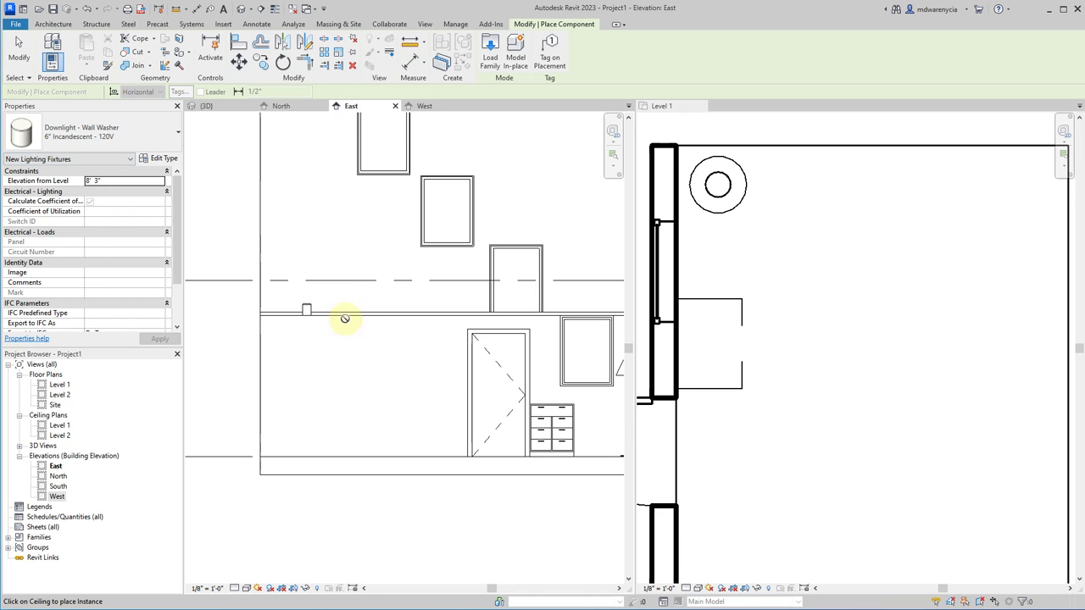
{"action": "scroll", "coordinate": [687, 272], "scroll_direction": "down", "scroll_amount": 2}
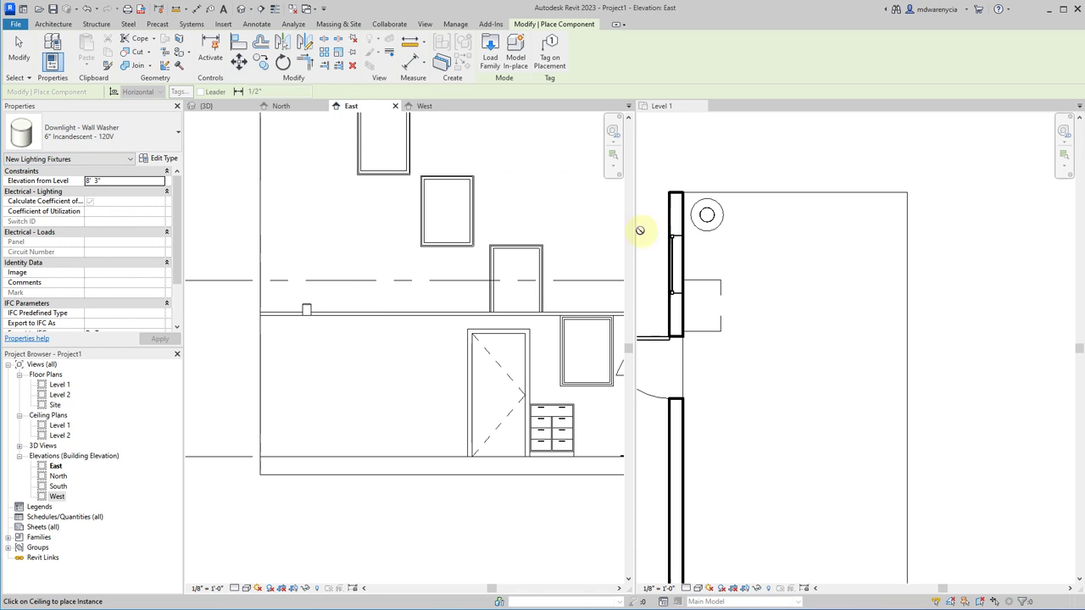
{"action": "double_click", "coordinate": [58, 426]}
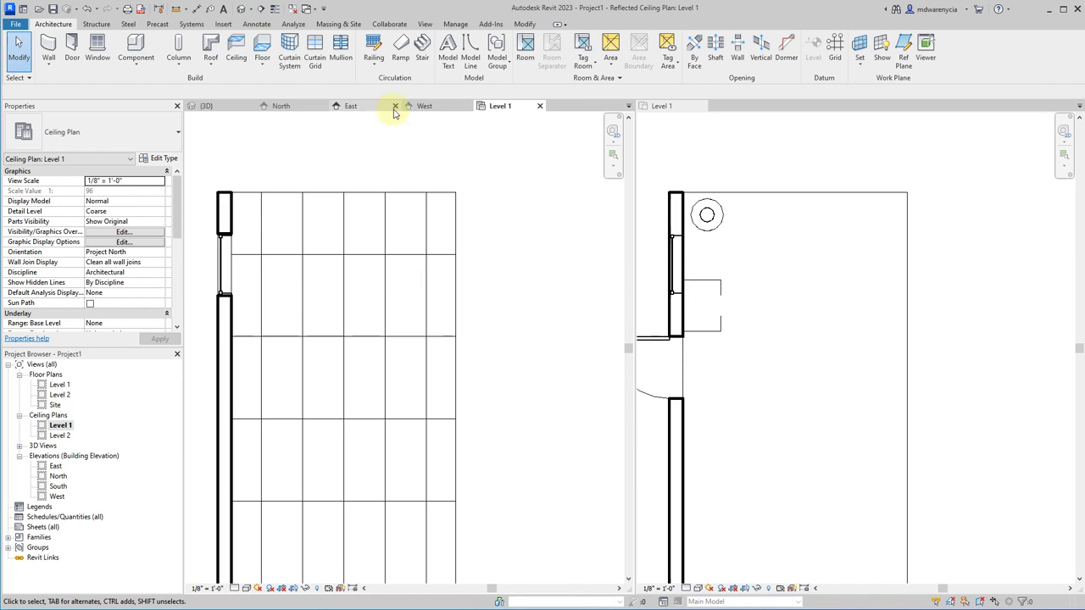
- Place Downlight - Wall Washer fixtures on the Level 1 ceiling grid
{"action": "left_click", "coordinate": [136, 50]}
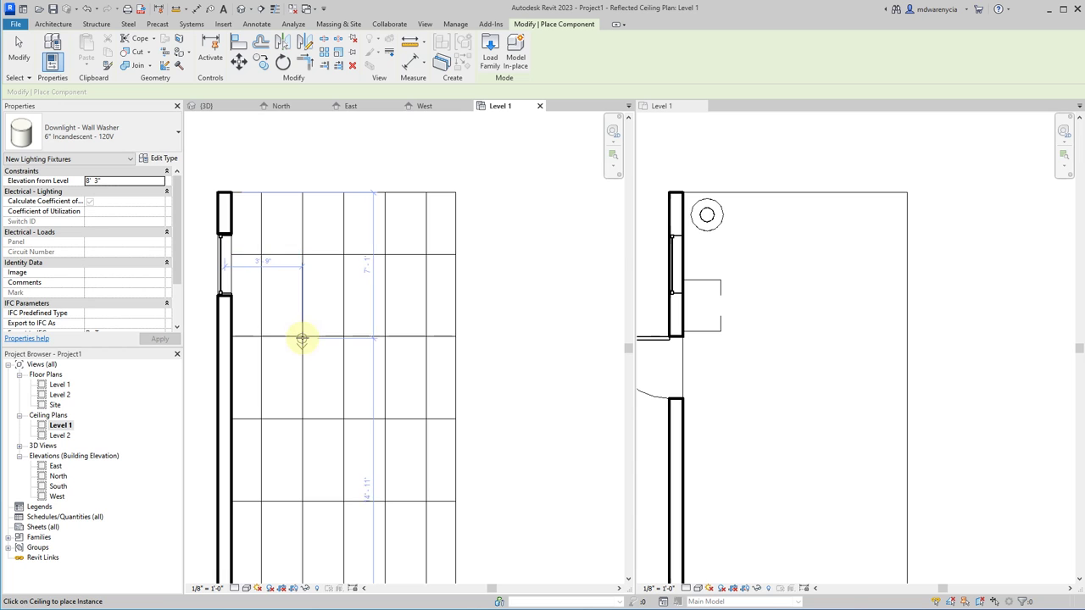
{"action": "scroll", "coordinate": [302, 338], "scroll_direction": "up", "scroll_amount": 3}
{"action": "scroll", "coordinate": [297, 336], "scroll_direction": "down", "scroll_amount": 4}
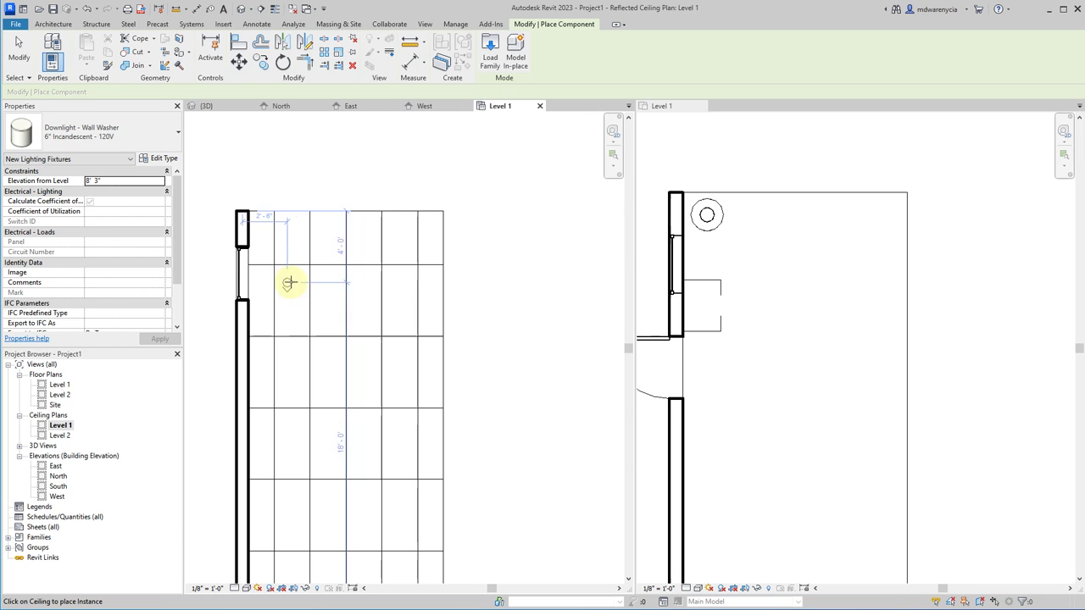
{"action": "left_click", "coordinate": [359, 383]}
{"action": "left_click", "coordinate": [296, 526]}
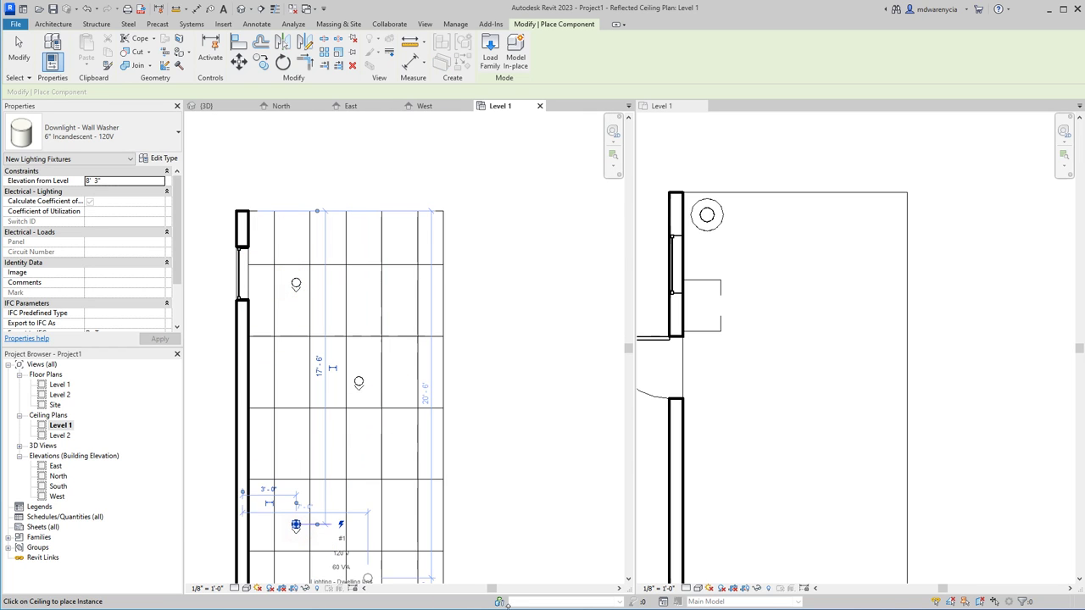
{"action": "key", "text": "Escape"}
{"action": "key", "text": "Escape"}
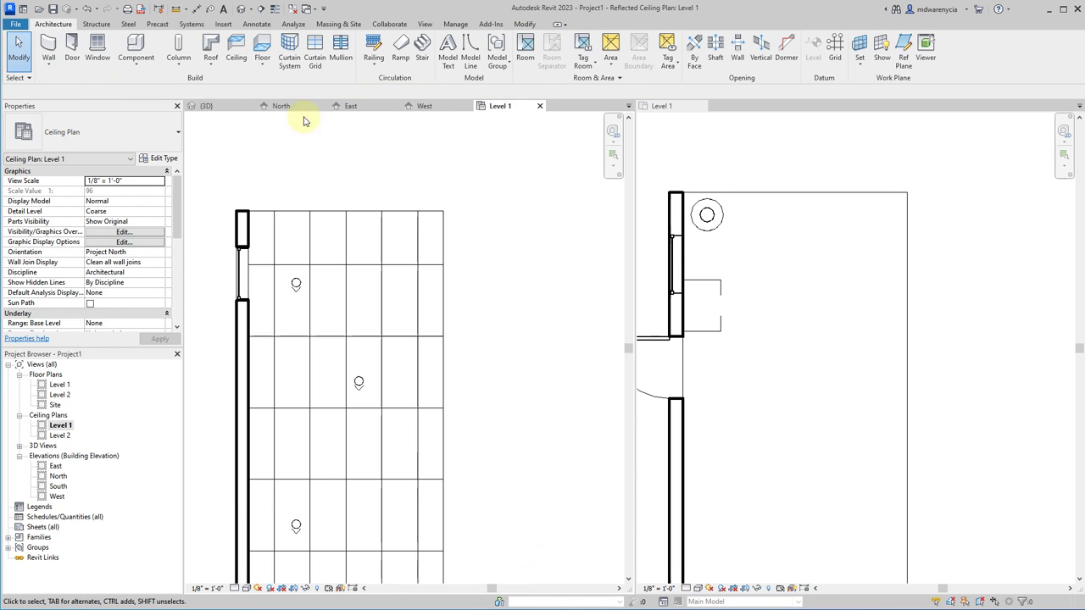
{"action": "left_click", "coordinate": [224, 105]}
- Orbit and zoom the 3D view to look up at the ceiling downlights and floor lamp
{"action": "middle_click_drag", "start_coordinate": [194, 293], "coordinate": [356, 310], "text": "shift"}
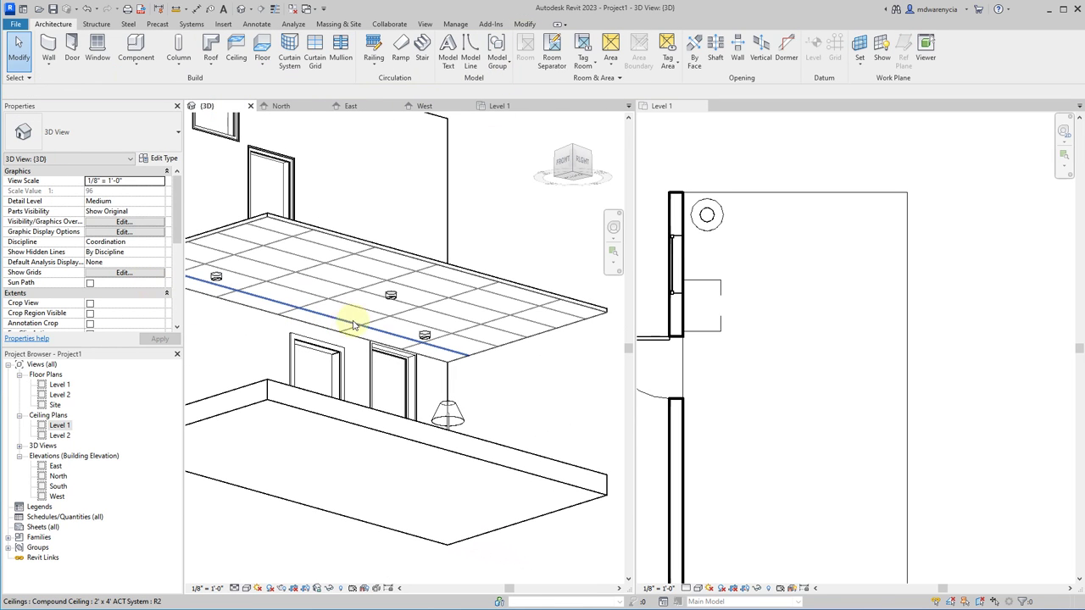
{"action": "scroll", "coordinate": [398, 314], "scroll_direction": "up", "scroll_amount": 3}
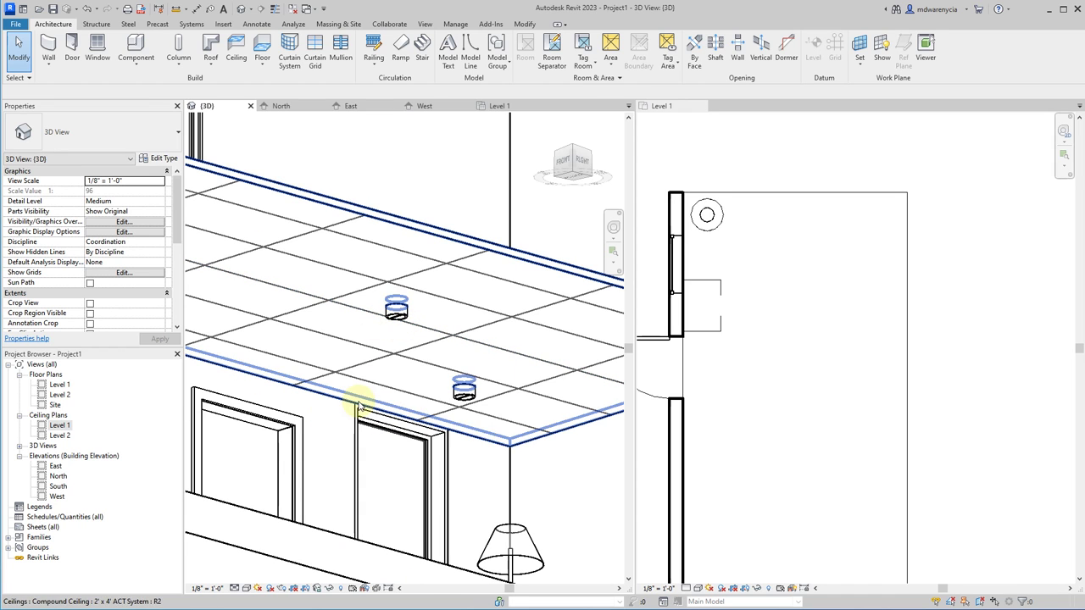
{"action": "scroll", "coordinate": [415, 455], "scroll_direction": "down", "scroll_amount": 1}
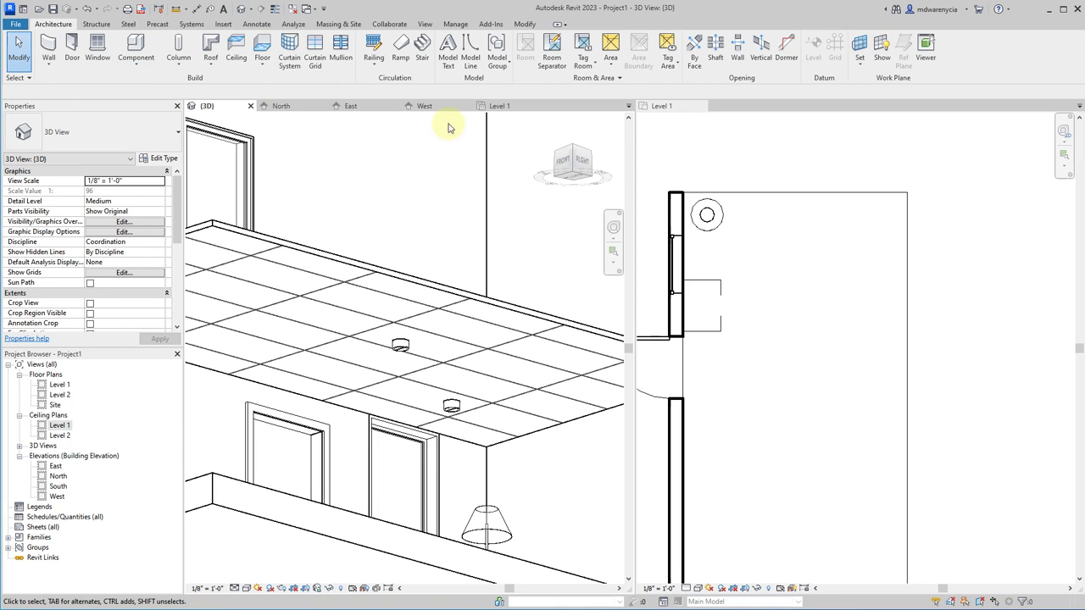
{"action": "left_click", "coordinate": [398, 24]}
{"action": "left_click", "coordinate": [428, 23]}
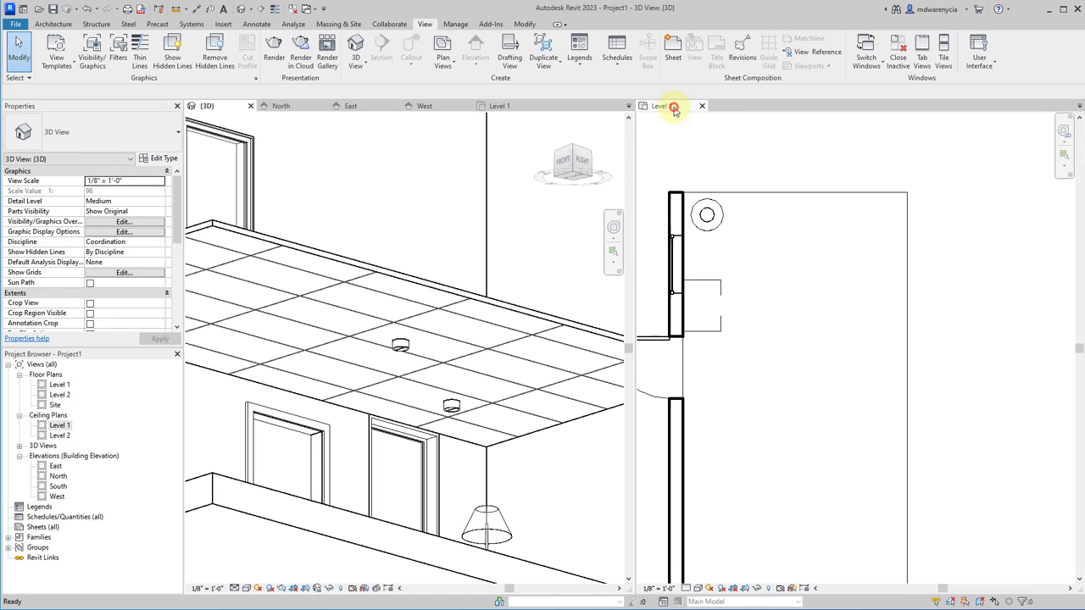
- Activate the Level 1 floor plan, browse the View callout options, and recentre the room under Annotate
{"action": "left_click", "coordinate": [673, 109]}
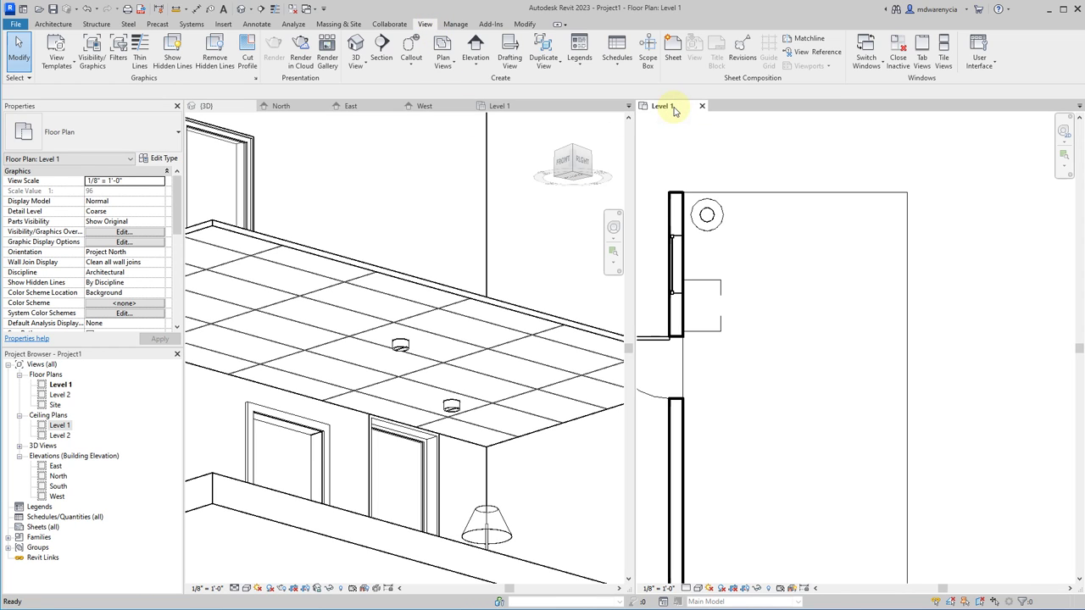
{"action": "left_click", "coordinate": [422, 66]}
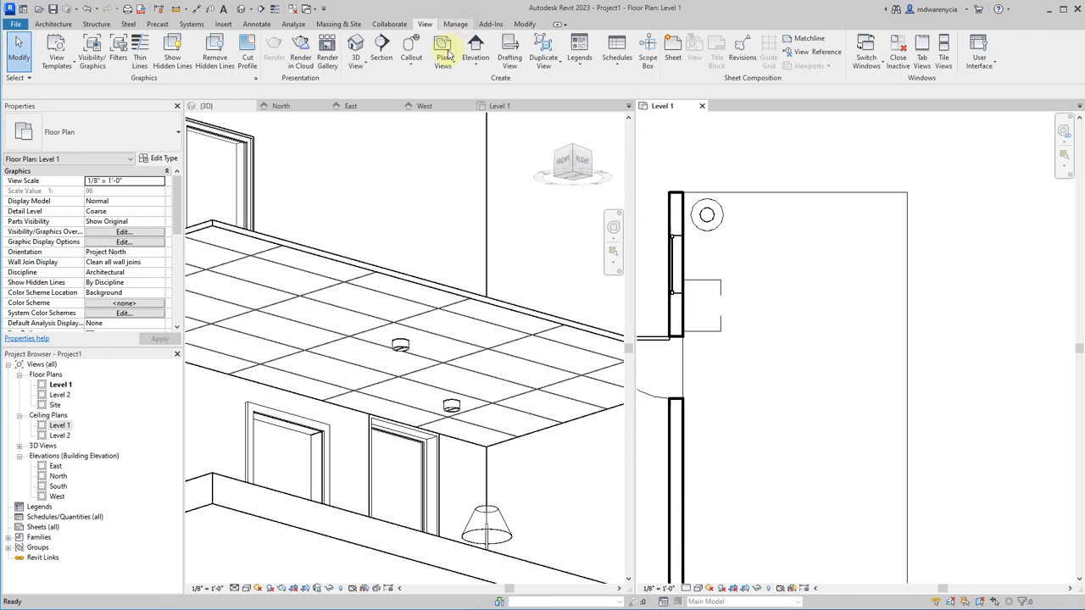
{"action": "left_click", "coordinate": [400, 24]}
{"action": "left_click", "coordinate": [338, 24]}
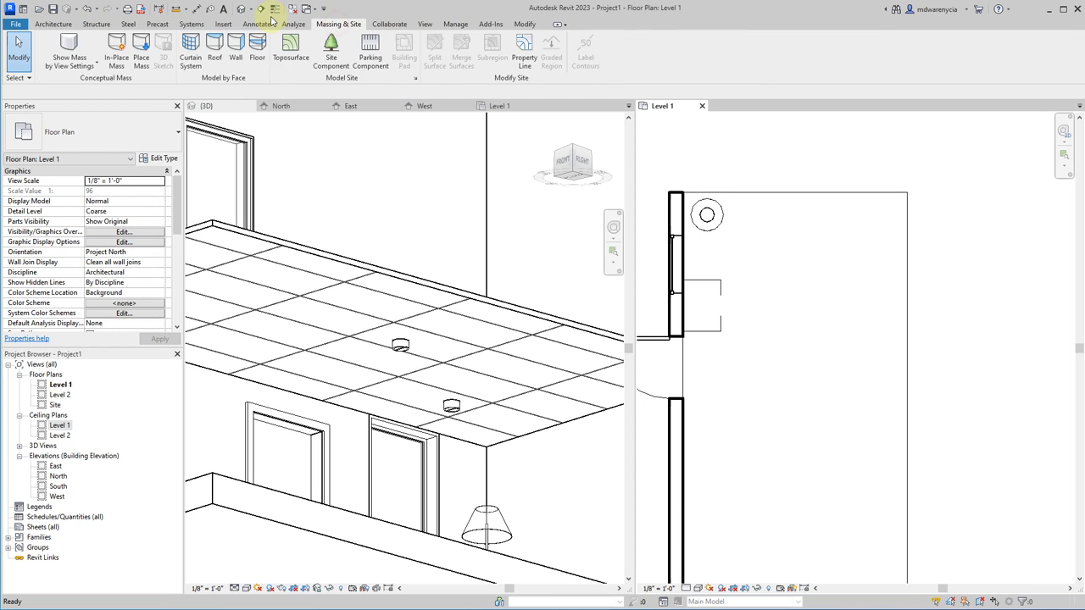
{"action": "left_click", "coordinate": [256, 24]}
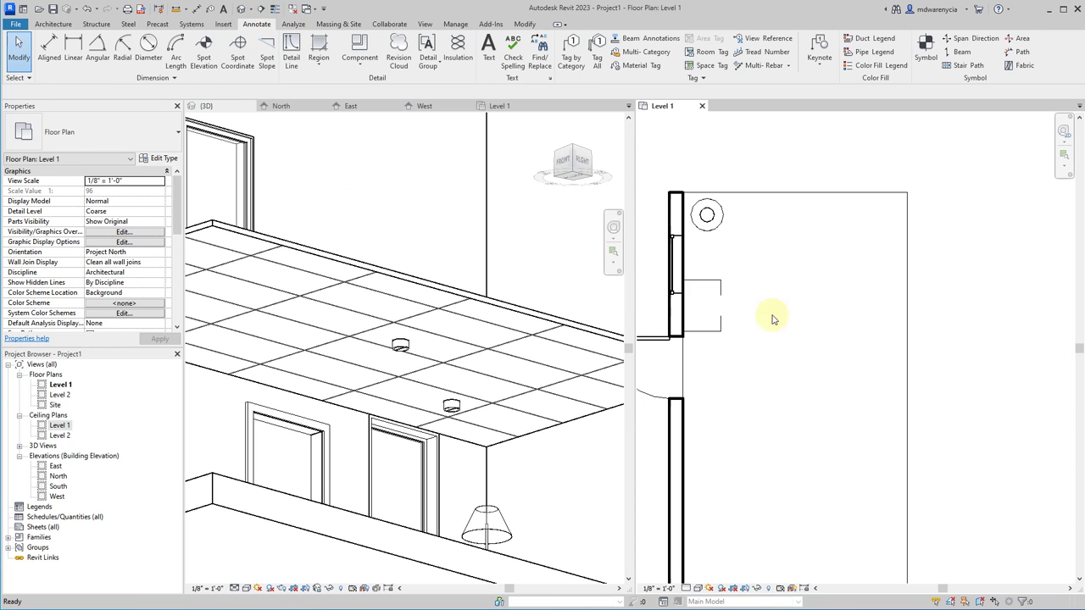
{"action": "middle_click_drag", "start_coordinate": [816, 310], "coordinate": [797, 275]}
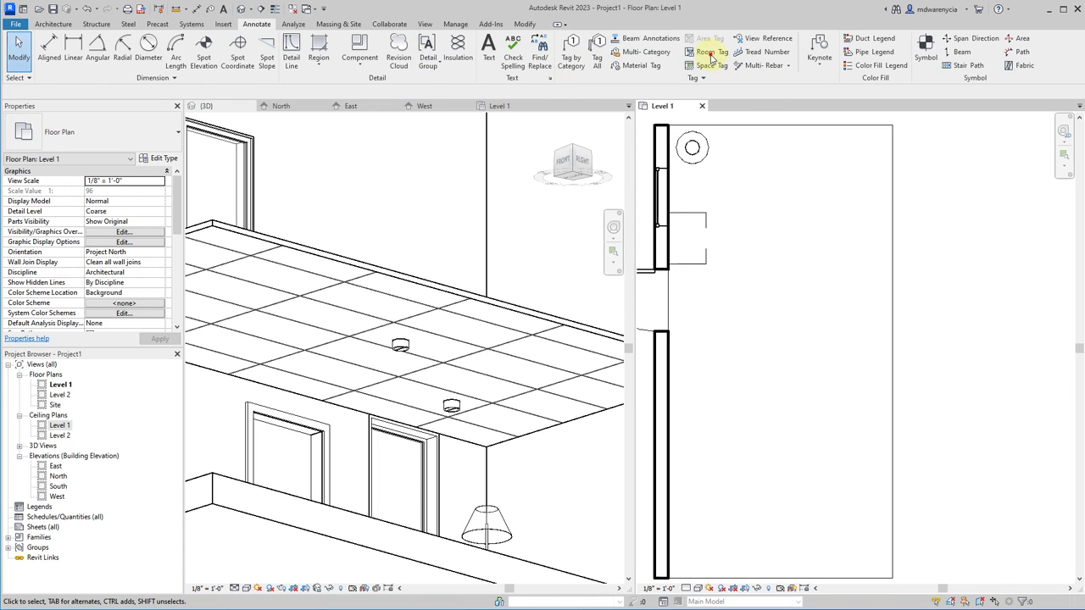
- Start a room tag using the plain Room Tag type, leaving its type properties unchanged
{"action": "left_click", "coordinate": [710, 52]}
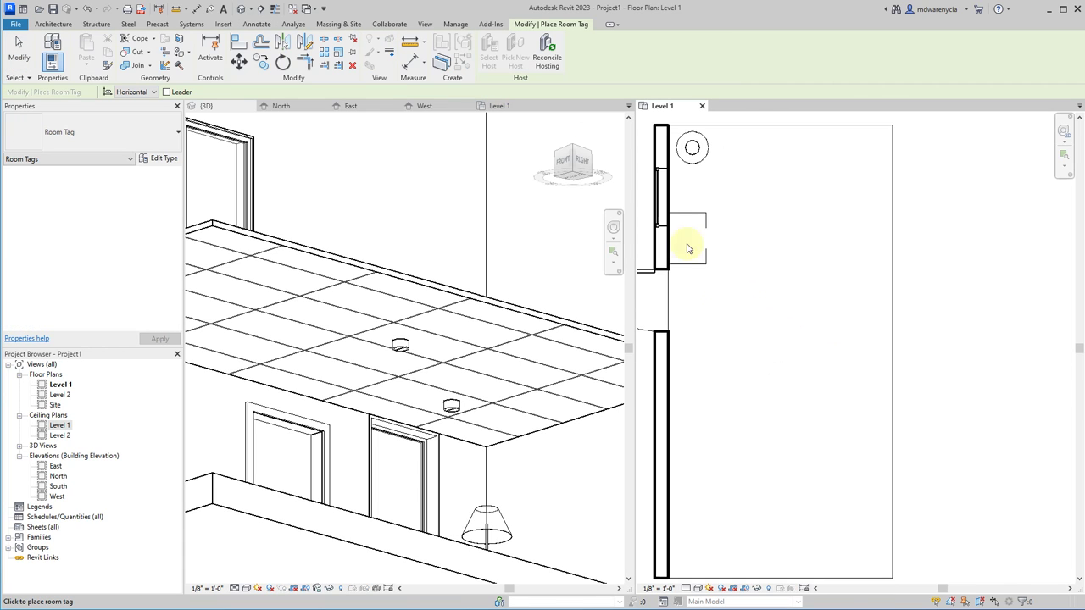
{"action": "left_click", "coordinate": [157, 135]}
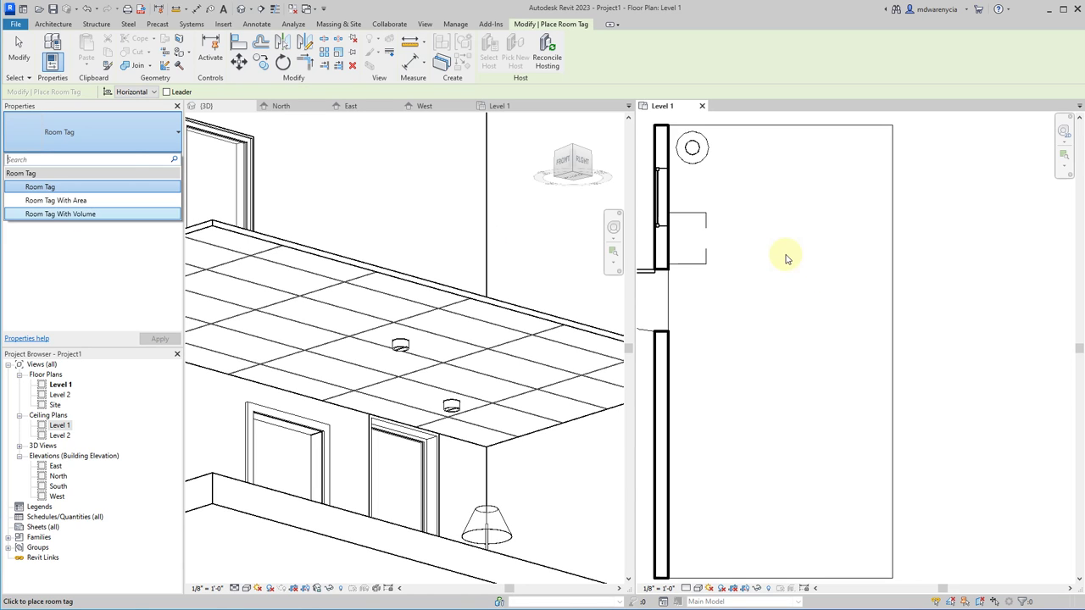
{"action": "left_click", "coordinate": [772, 320]}
{"action": "scroll", "coordinate": [750, 390], "scroll_direction": "down", "scroll_amount": 3}
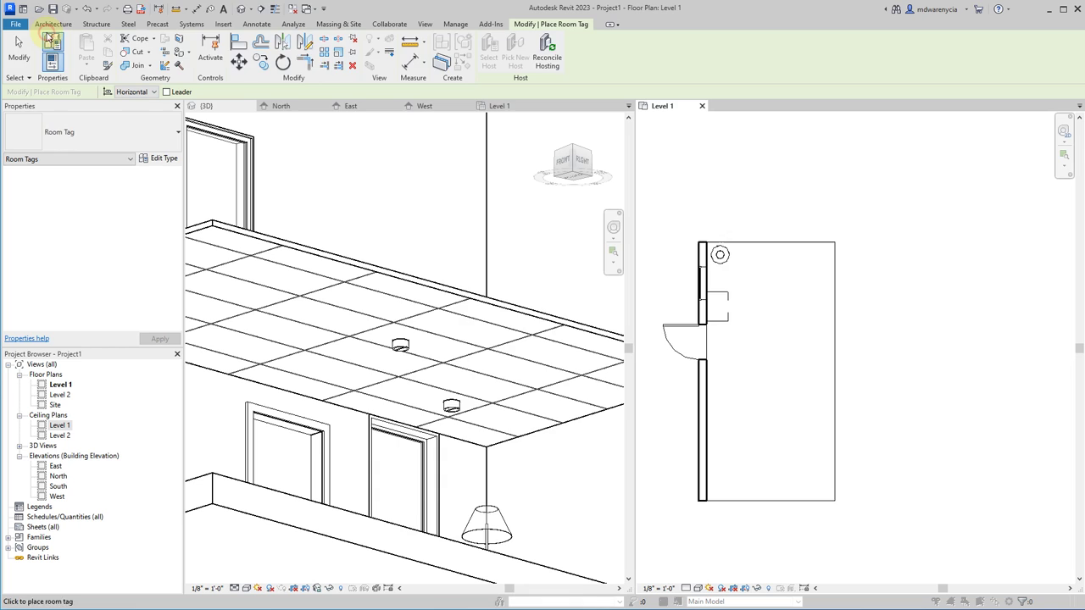
{"action": "left_click", "coordinate": [158, 158]}
{"action": "left_click", "coordinate": [797, 526]}
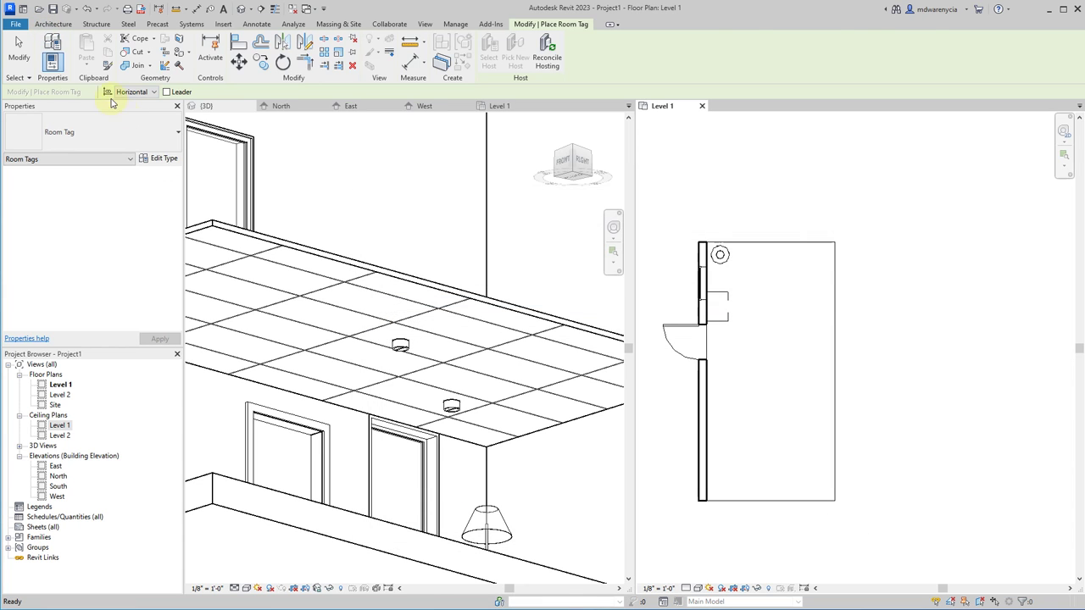
{"action": "left_click", "coordinate": [53, 24]}
- Chain walls from the existing wall's lower end east, north and west to enclose a rectangle
{"action": "left_click", "coordinate": [44, 50]}
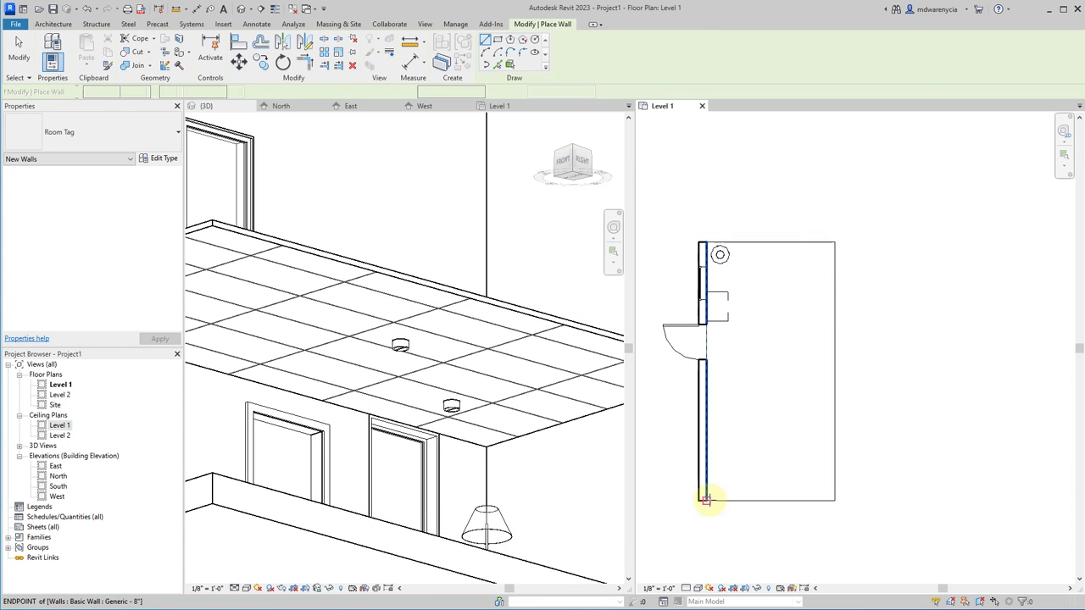
{"action": "left_click", "coordinate": [701, 500]}
{"action": "left_click", "coordinate": [834, 500]}
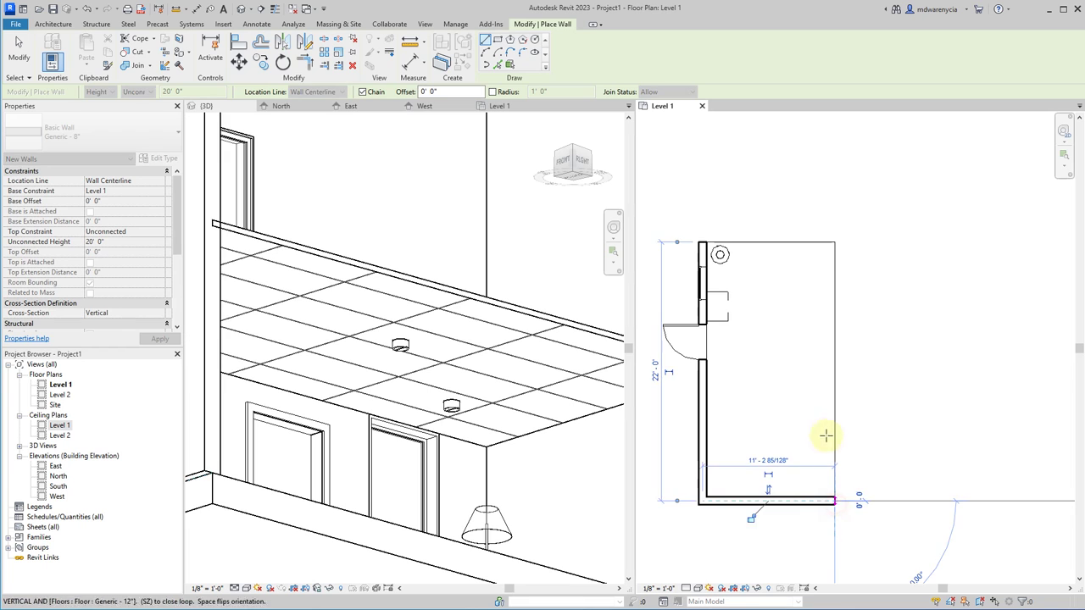
{"action": "left_click", "coordinate": [835, 389]}
{"action": "left_click", "coordinate": [702, 388]}
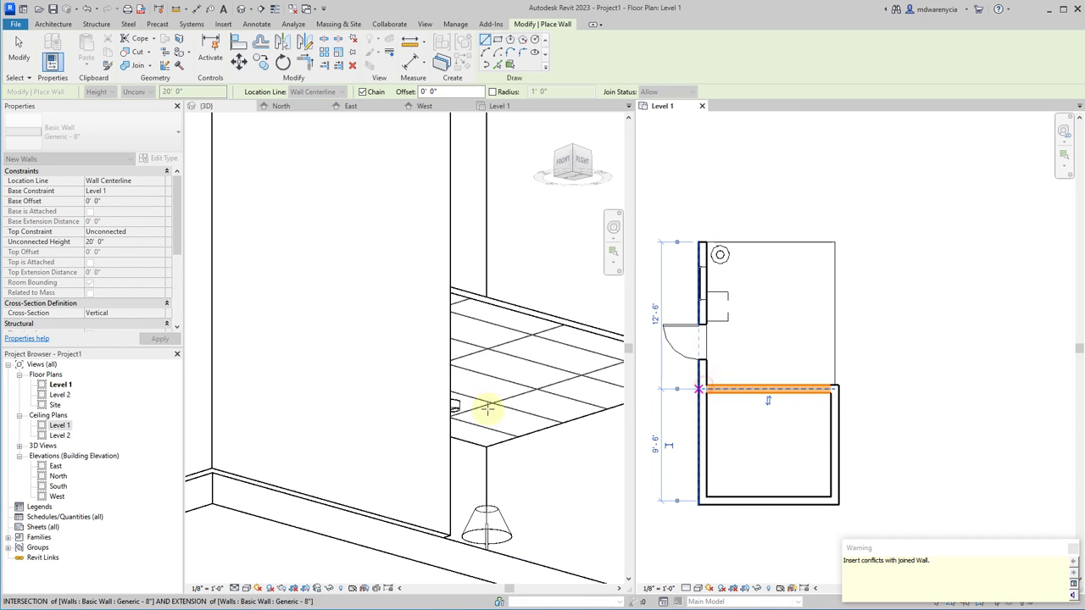
{"action": "key", "text": "Escape"}
{"action": "key", "text": "Escape"}
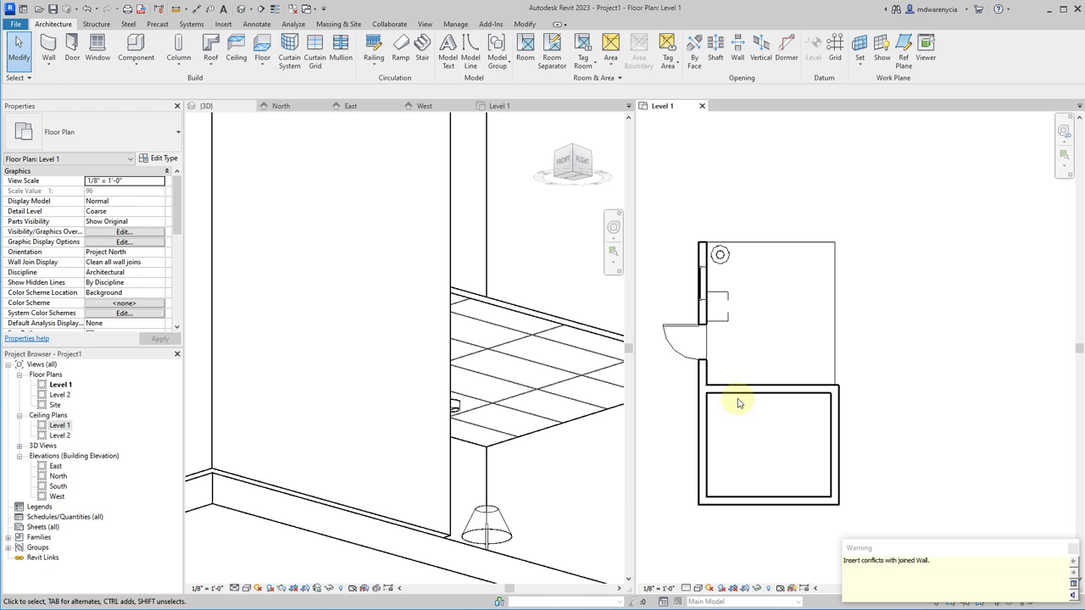
{"action": "scroll", "coordinate": [356, 391], "scroll_direction": "up", "scroll_amount": 5}
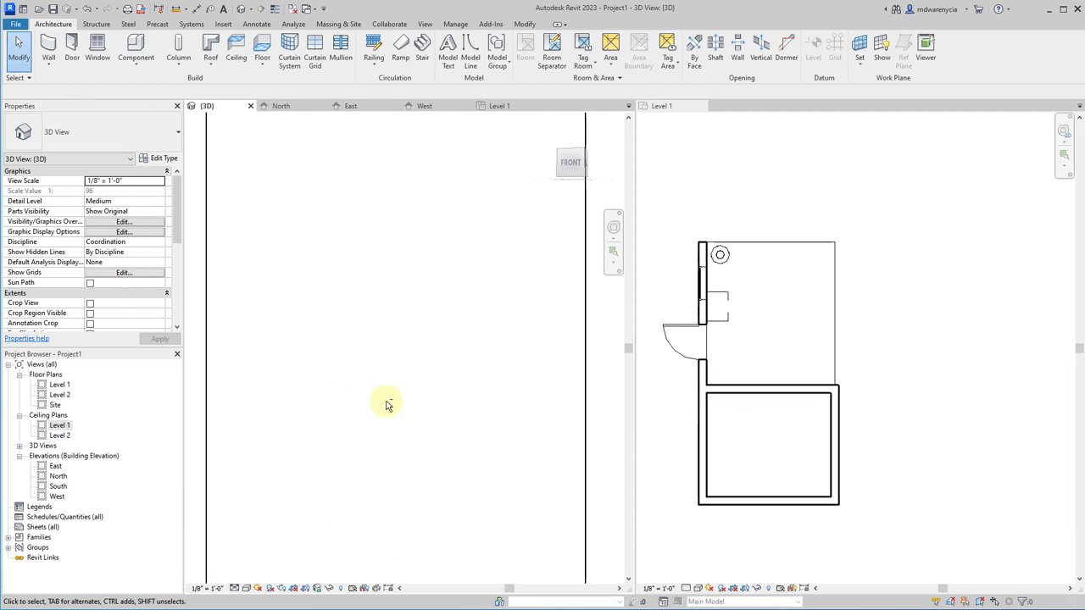
{"action": "scroll", "coordinate": [261, 436], "scroll_direction": "down", "scroll_amount": 6}
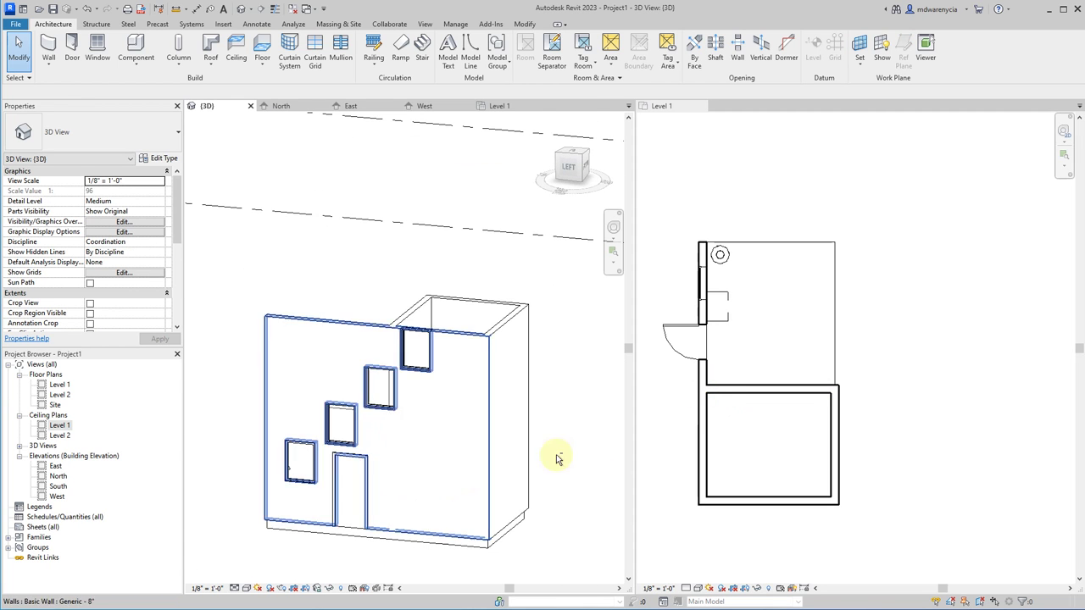
{"action": "left_click", "coordinate": [725, 432]}
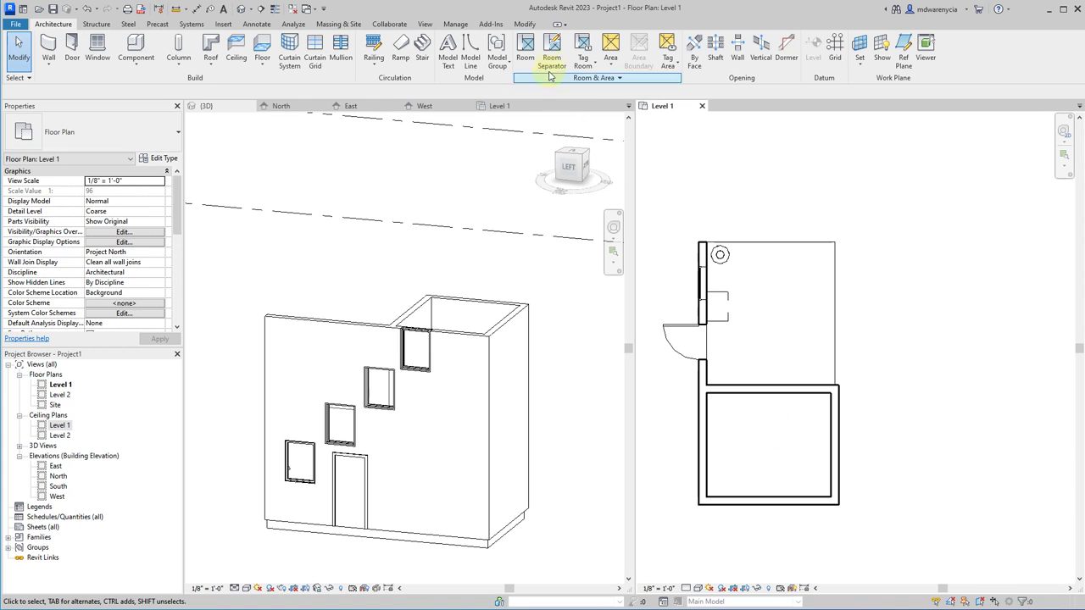
- Place a room inside the new enclosure and select its tag
{"action": "left_click", "coordinate": [525, 49]}
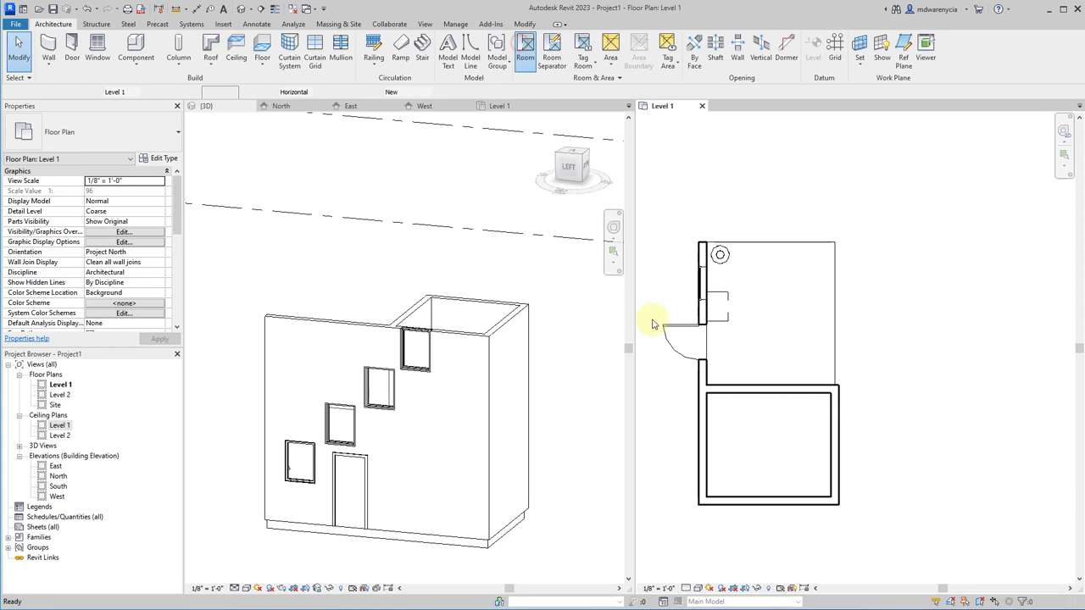
{"action": "left_click", "coordinate": [765, 443]}
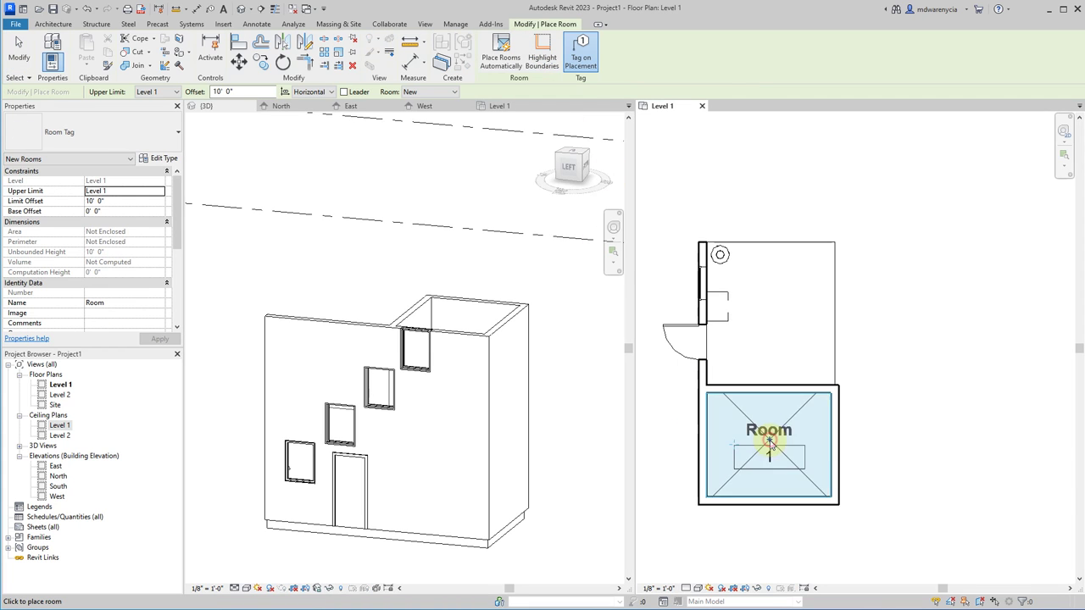
{"action": "key", "text": "Escape"}
{"action": "key", "text": "Escape"}
{"action": "left_click", "coordinate": [758, 431]}
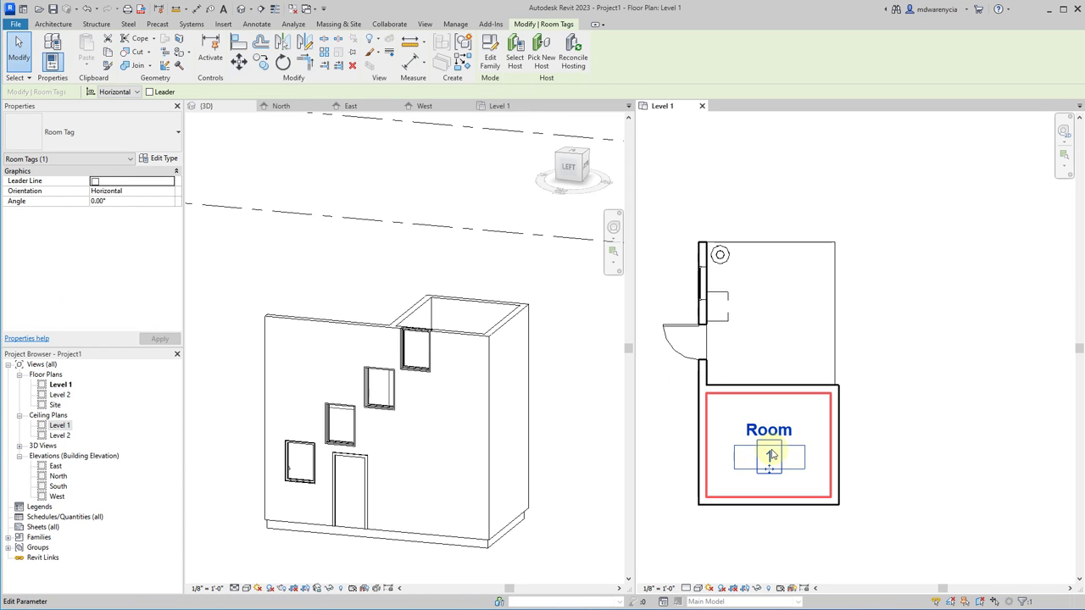
- Set the tag type to Room Tag With Area after briefly trying Room Tag With Volume
{"action": "left_click", "coordinate": [144, 134]}
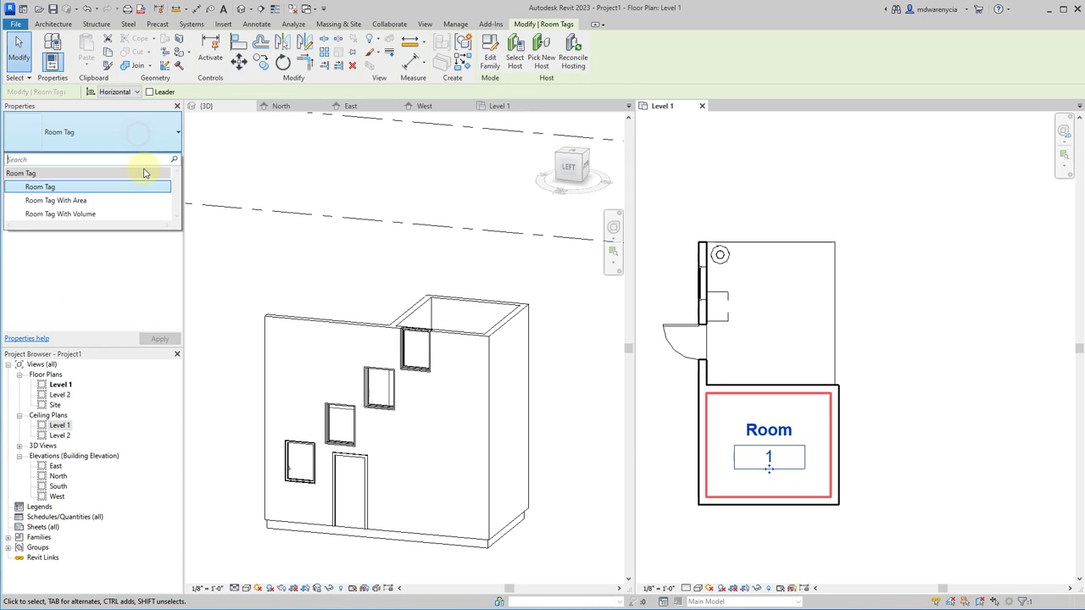
{"action": "left_click", "coordinate": [93, 202]}
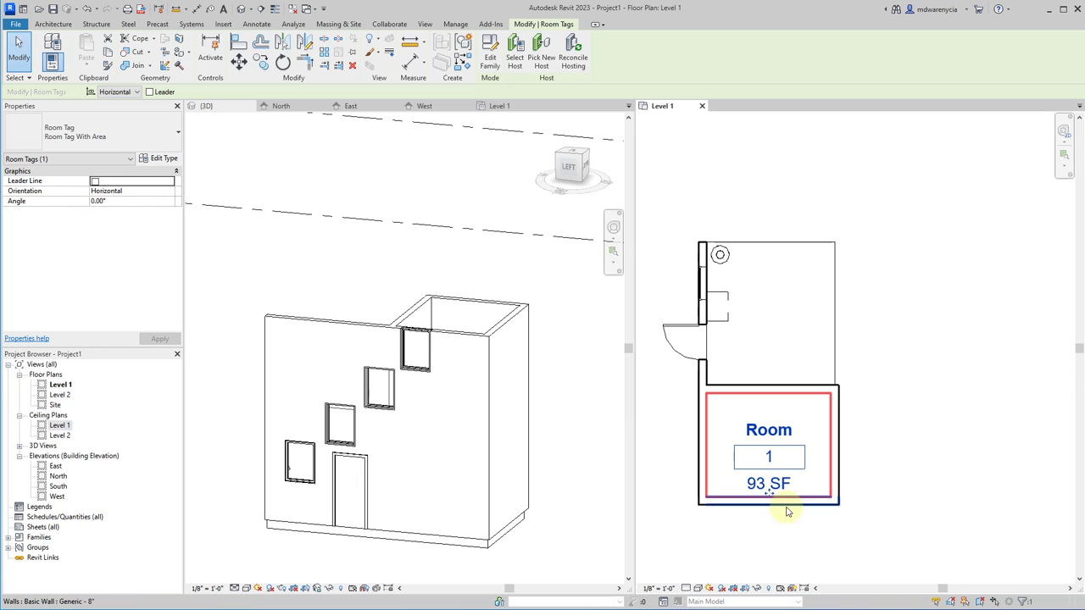
{"action": "left_click", "coordinate": [133, 133]}
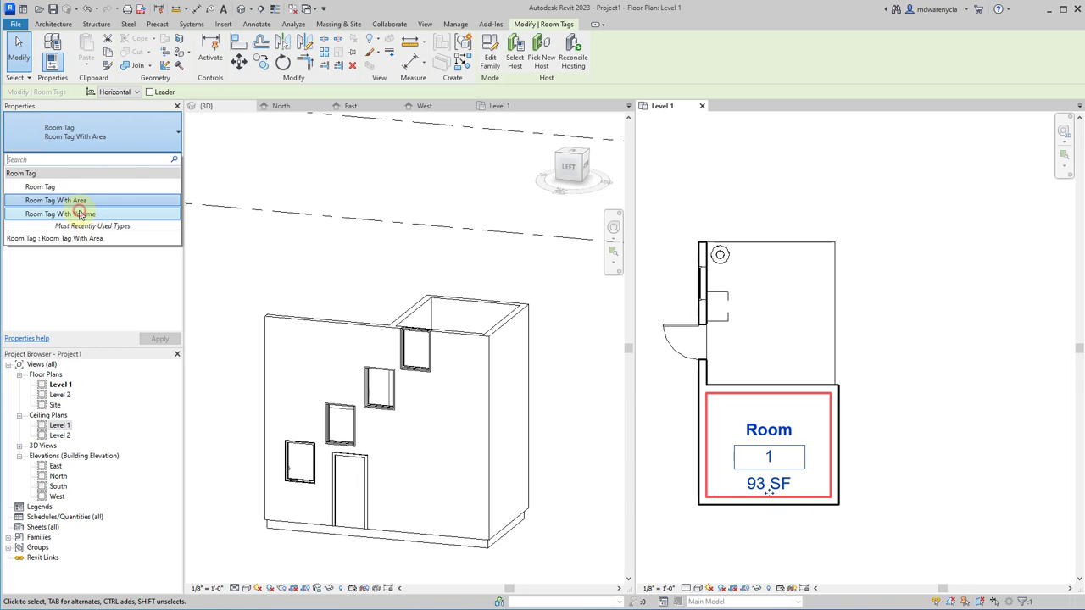
{"action": "left_click", "coordinate": [80, 214]}
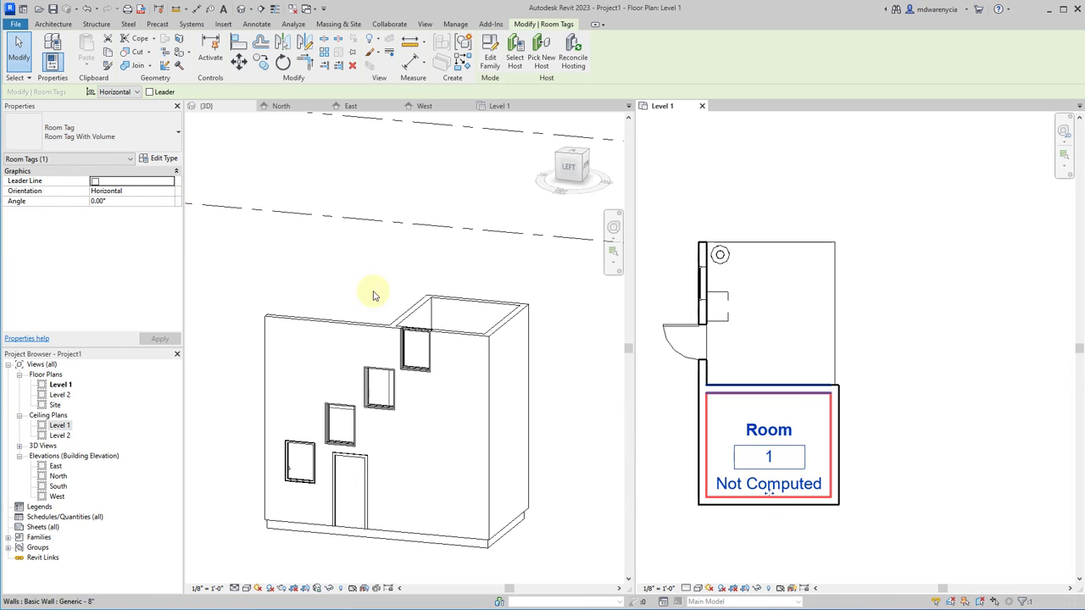
{"action": "left_click", "coordinate": [135, 133]}
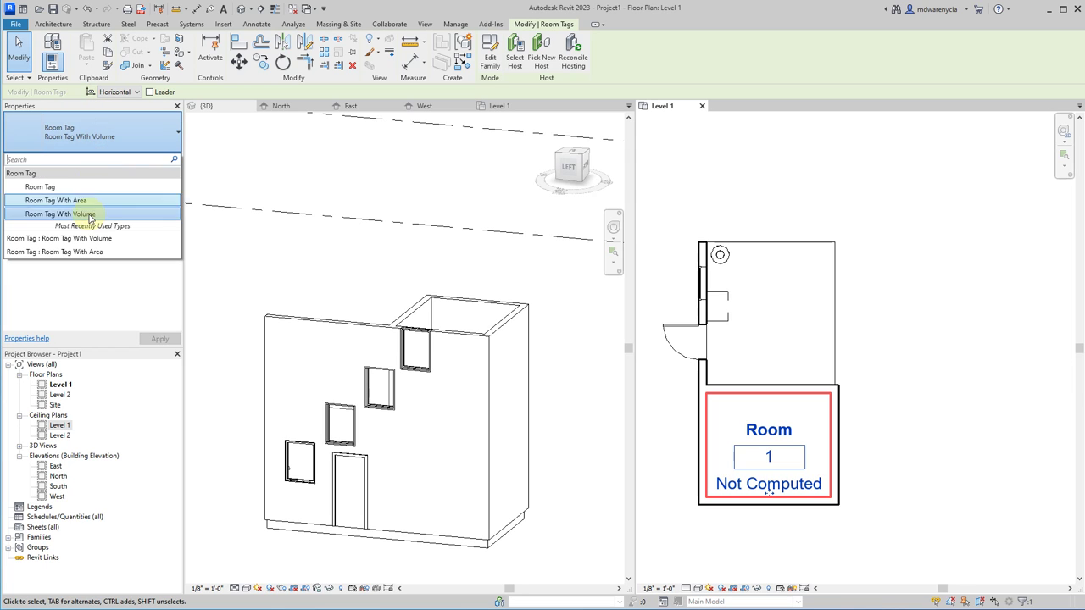
{"action": "left_click", "coordinate": [73, 201]}
- Nudge the room tag slightly up, keeping its Room label and area type unchanged
{"action": "left_click", "coordinate": [768, 431]}
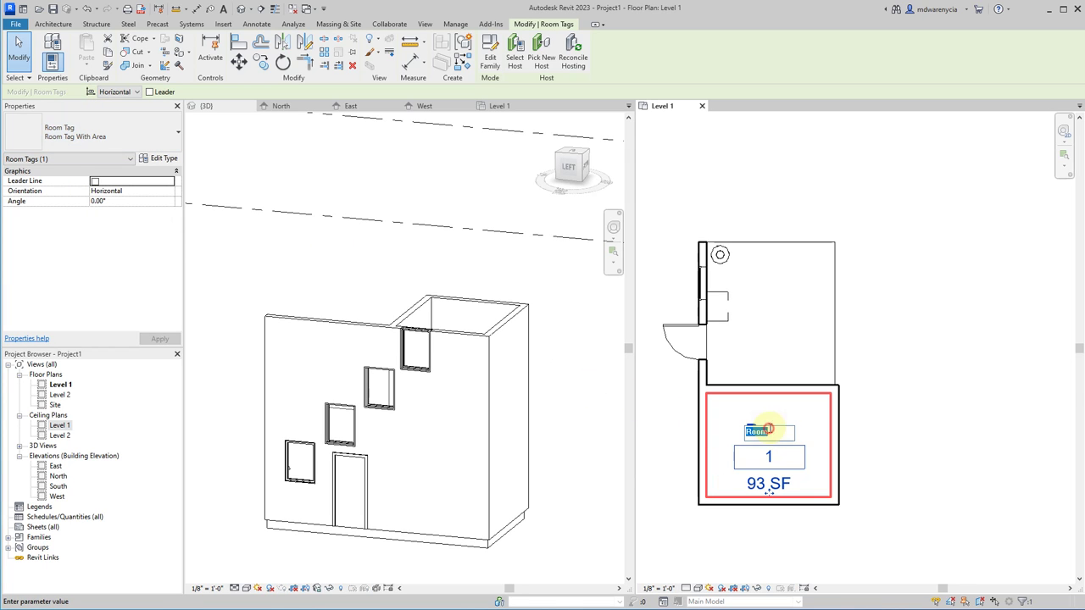
{"action": "left_click", "coordinate": [811, 449]}
{"action": "left_click_drag", "start_coordinate": [787, 458], "coordinate": [786, 446]}
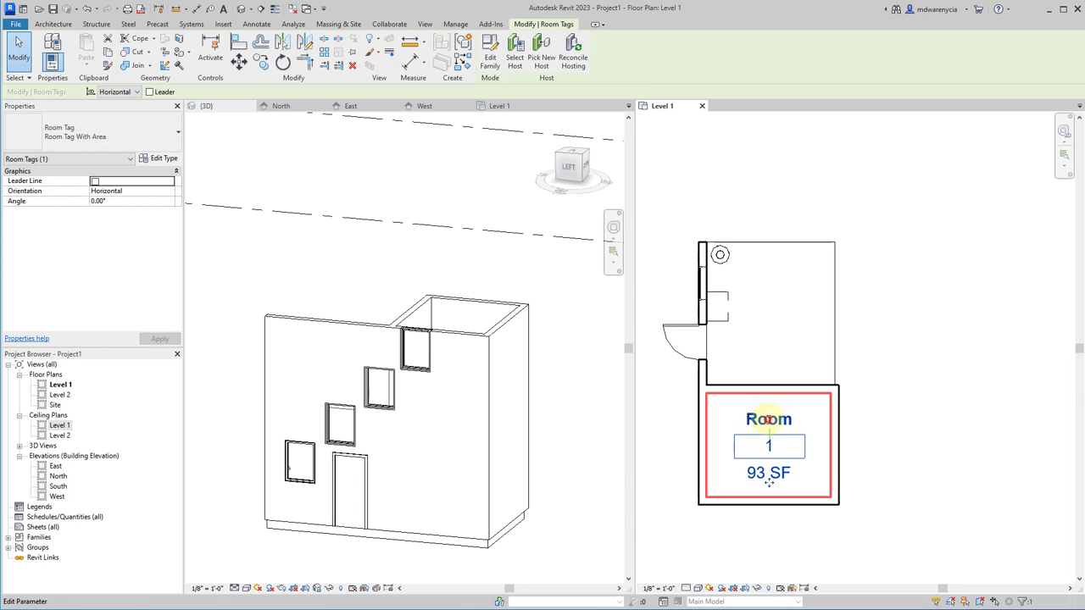
{"action": "left_click", "coordinate": [767, 419]}
{"action": "left_click", "coordinate": [773, 455]}
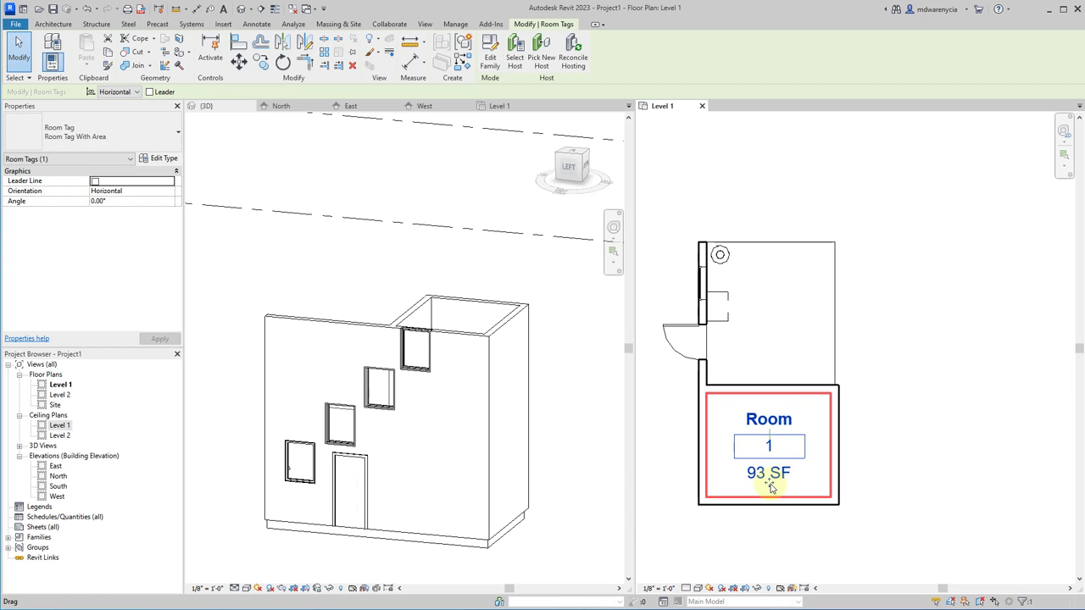
{"action": "left_click", "coordinate": [937, 432]}
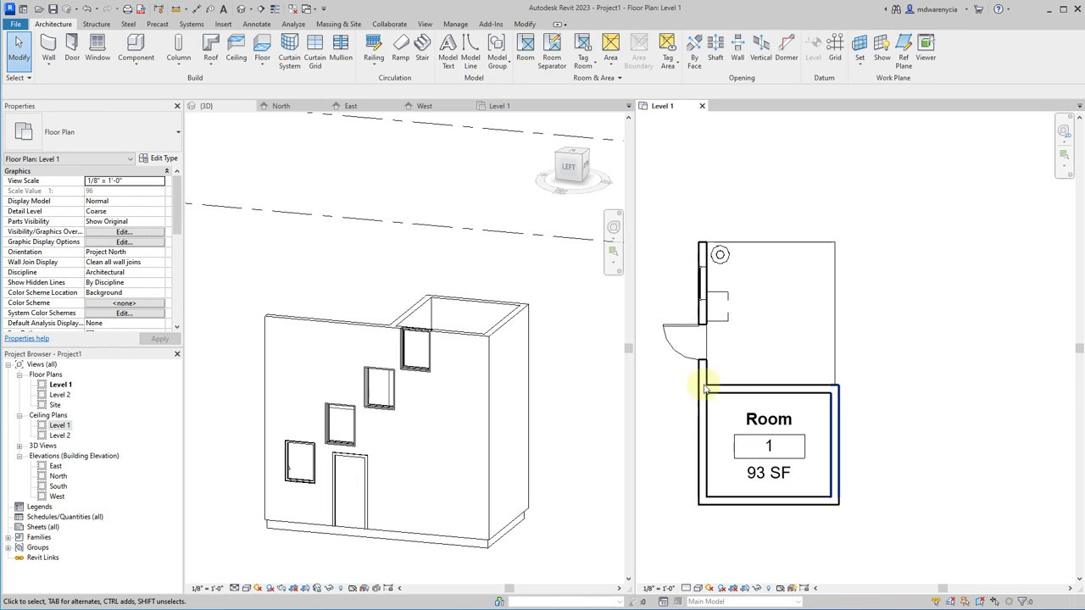
{"action": "left_click", "coordinate": [771, 466]}
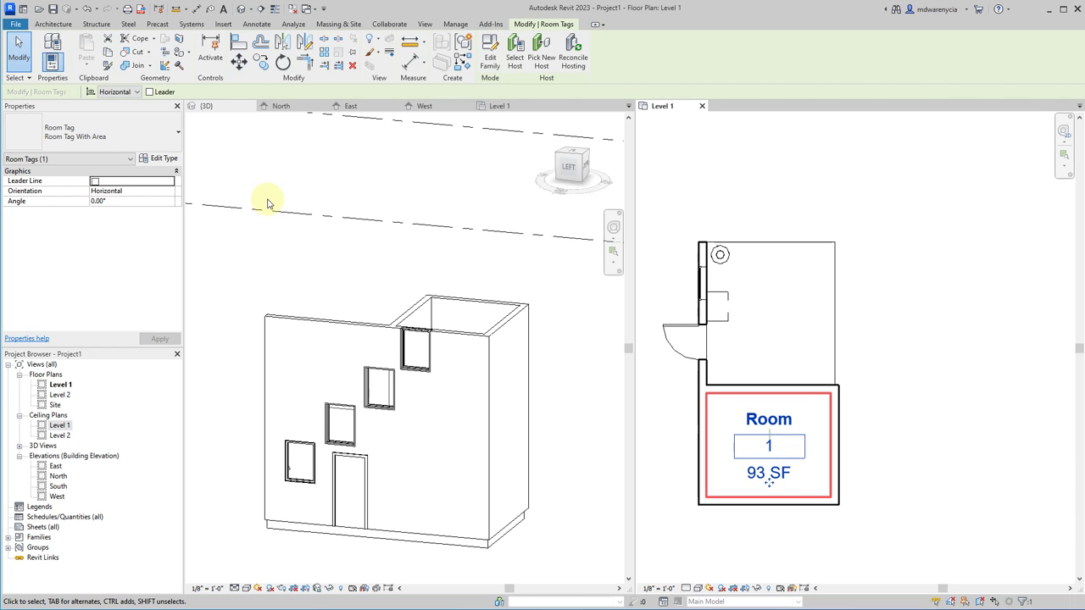
{"action": "left_click", "coordinate": [891, 339]}
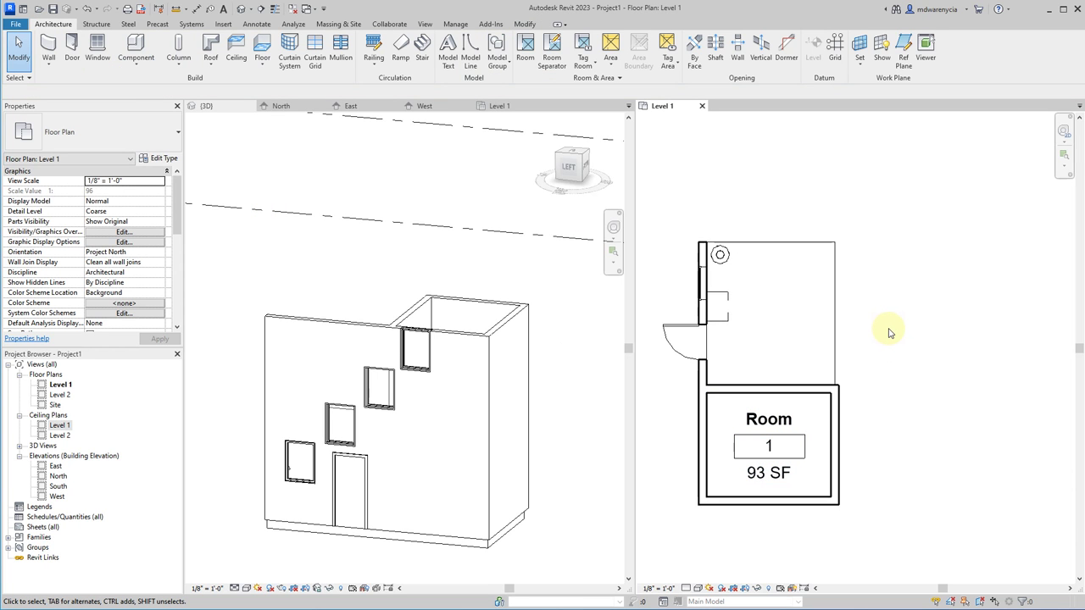